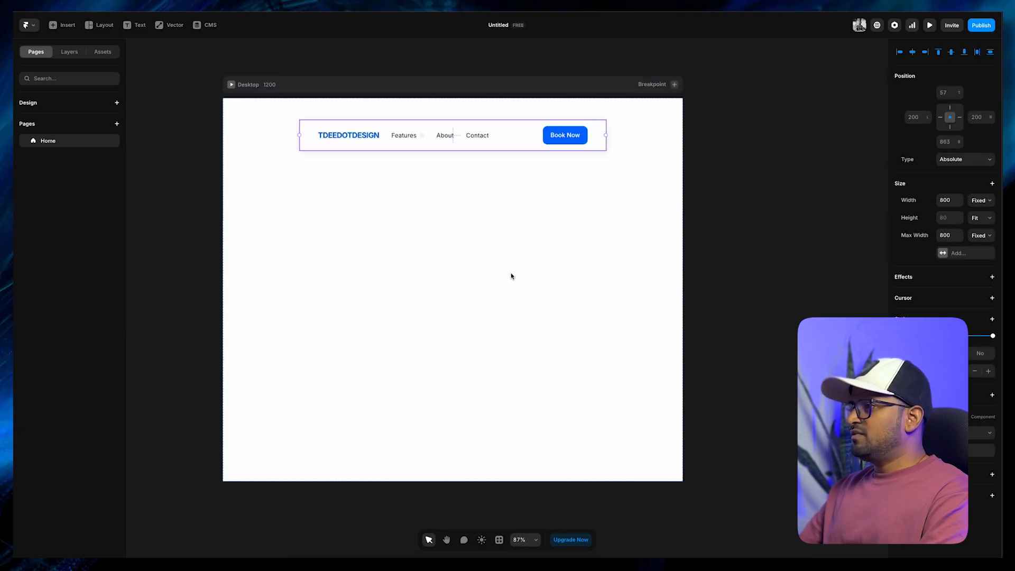
# Add the headline text "Naviagate Business With confidence" on the page below the navigation bar
pyautogui.click(759, 185)
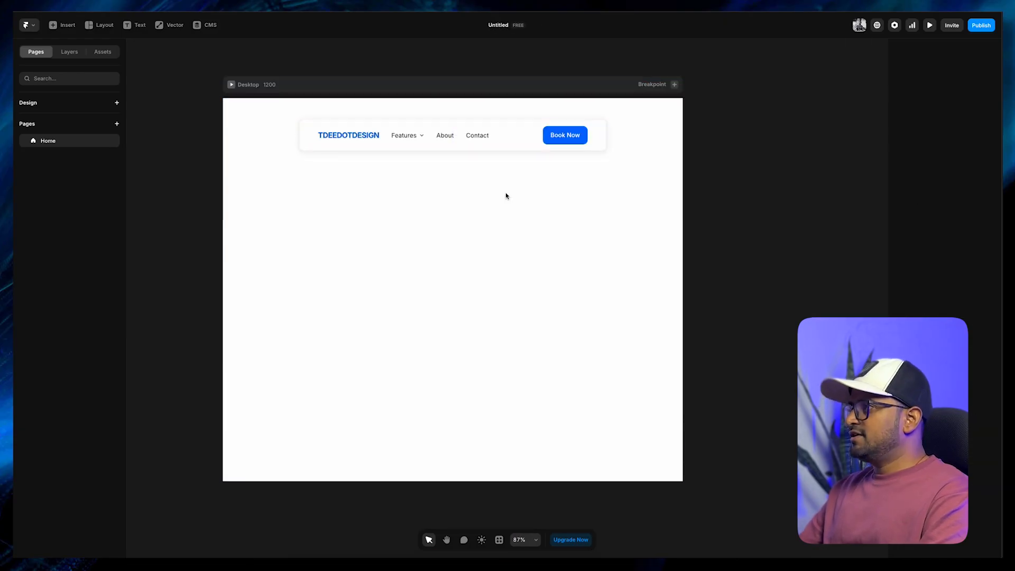
pyautogui.press('t')
pyautogui.click(298, 224)
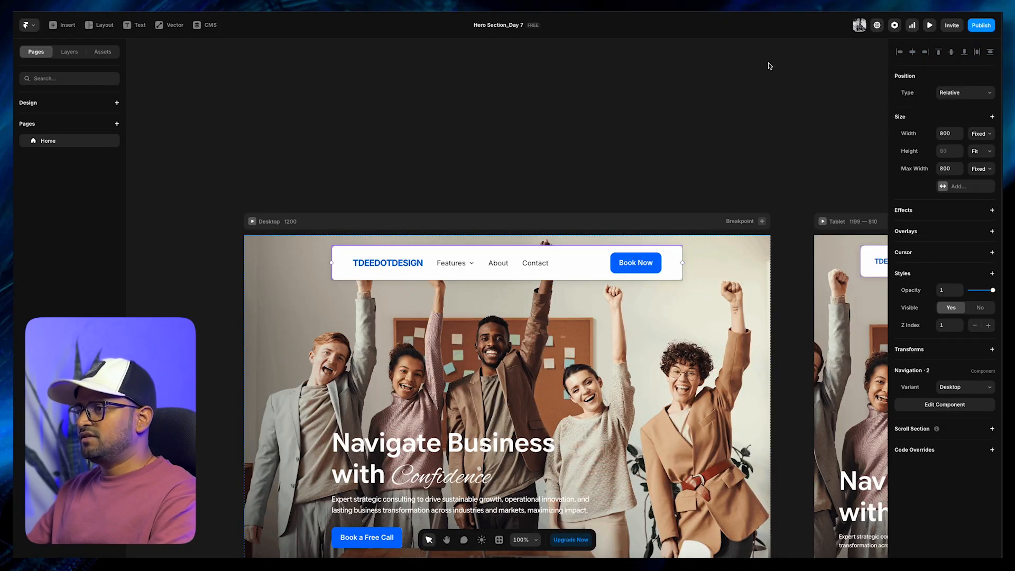
pyautogui.scroll(-3, 668, 137)
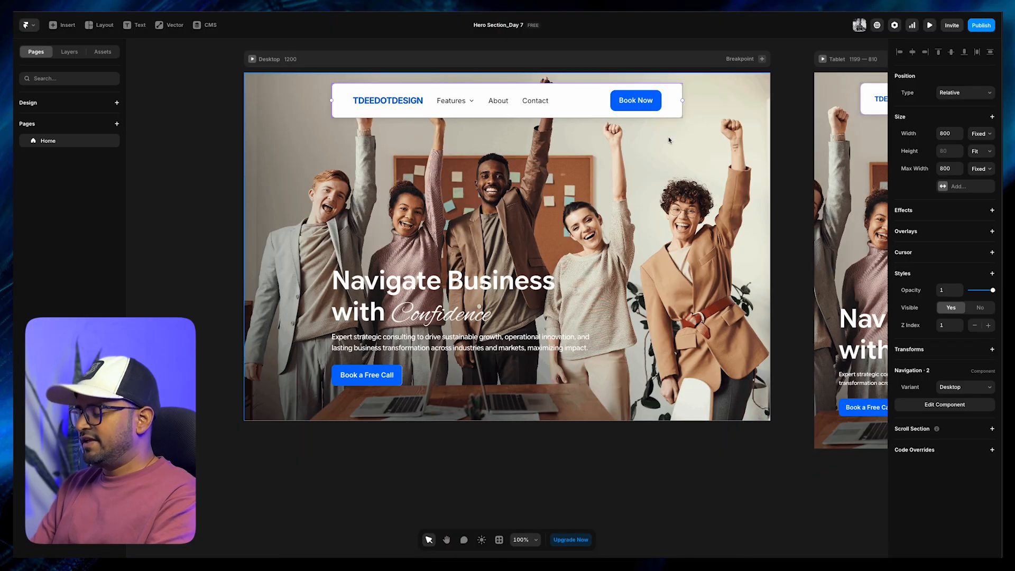
pyautogui.scroll(3, 642, 246)
pyautogui.scroll(-1, 642, 246)
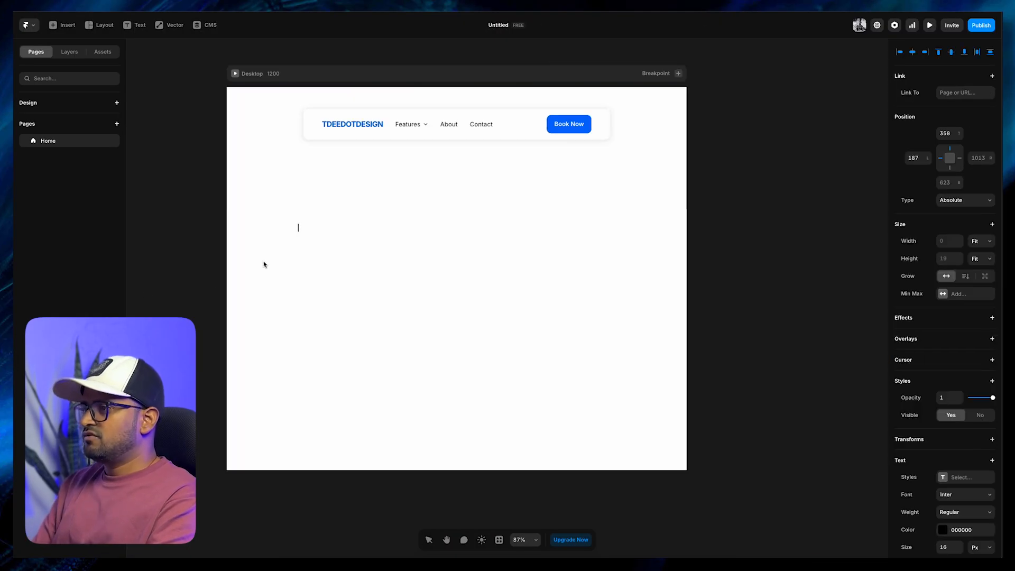
pyautogui.write('Naviagate Business')
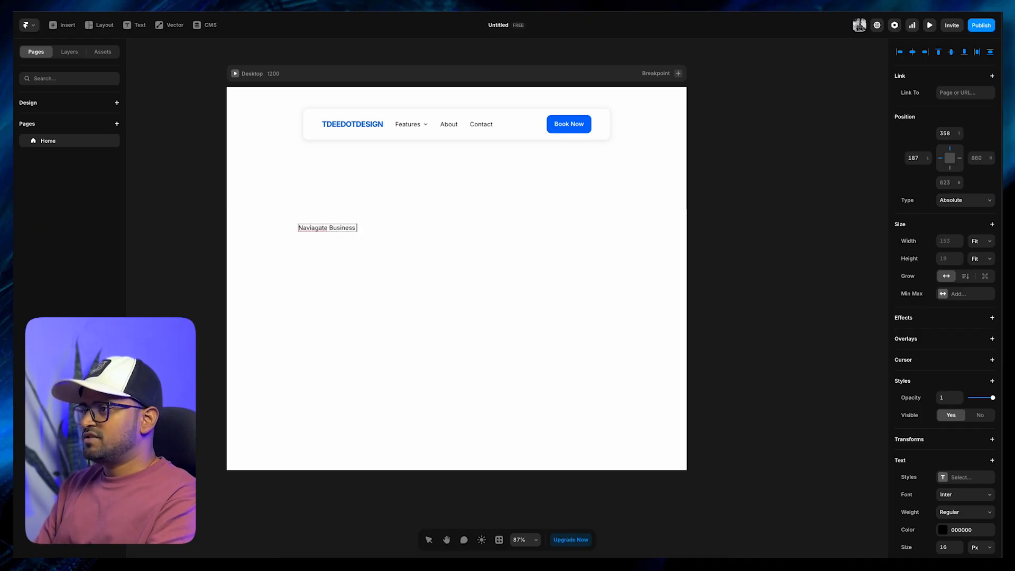
pyautogui.write(' With')
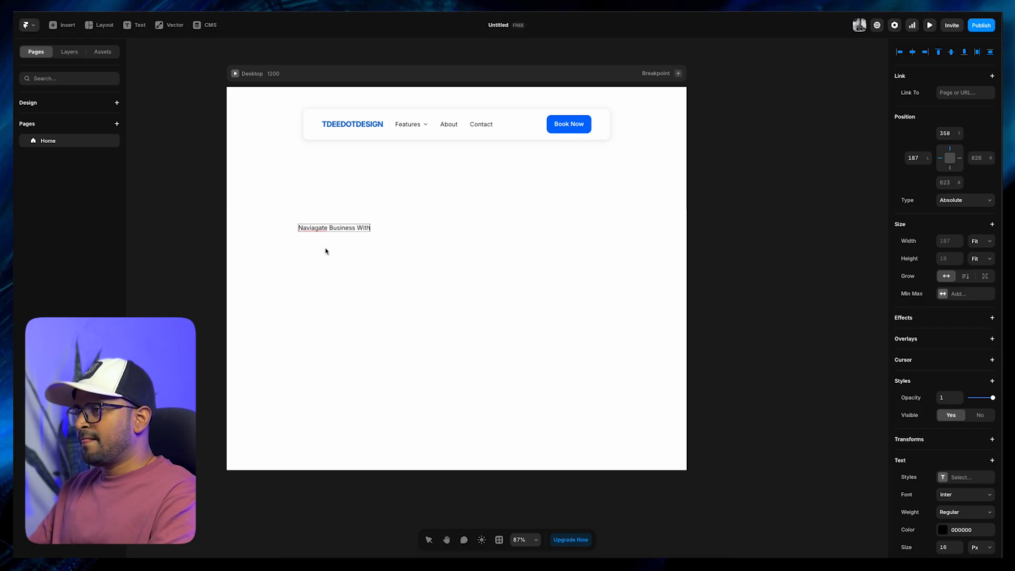
pyautogui.write(' confidence')
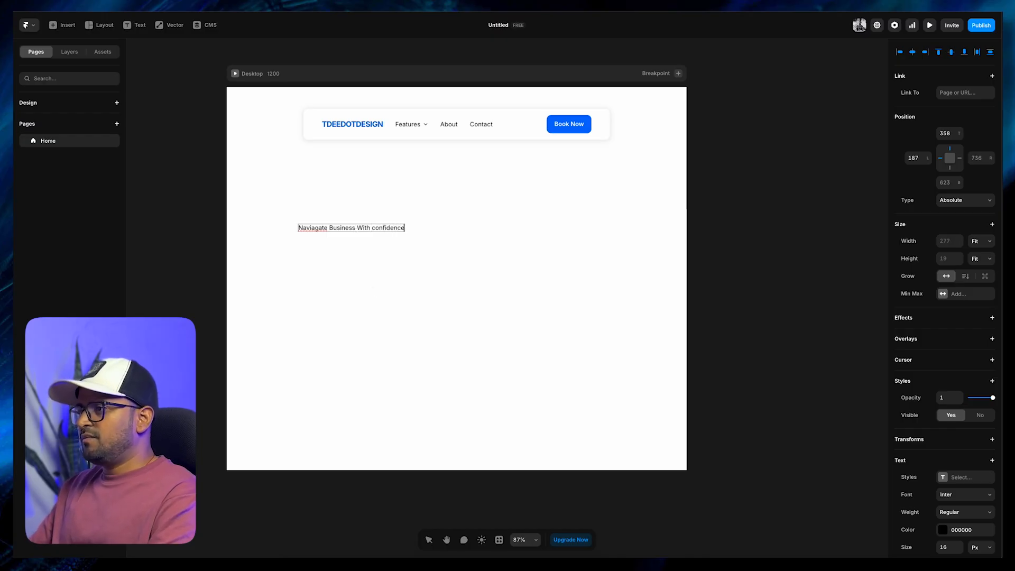
pyautogui.press('Escape')
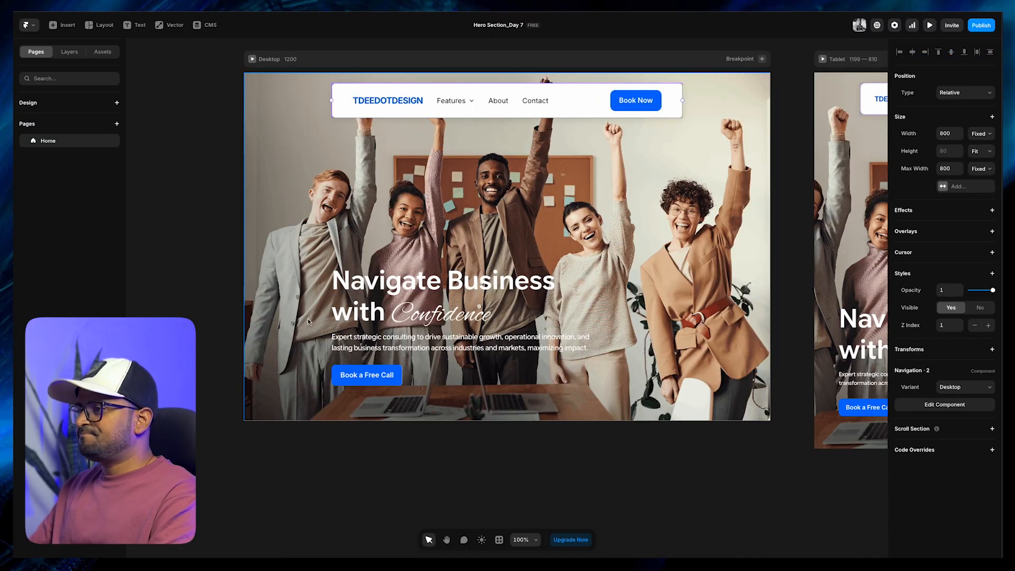
# Set the headline's font size to 64 px
pyautogui.scroll(-4, 923, 500)
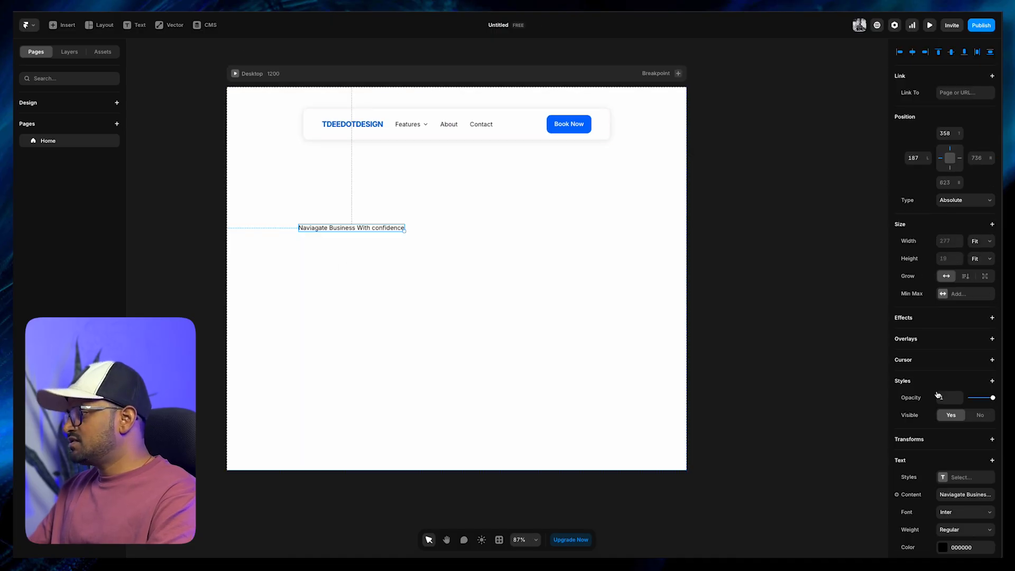
pyautogui.scroll(-3, 945, 467)
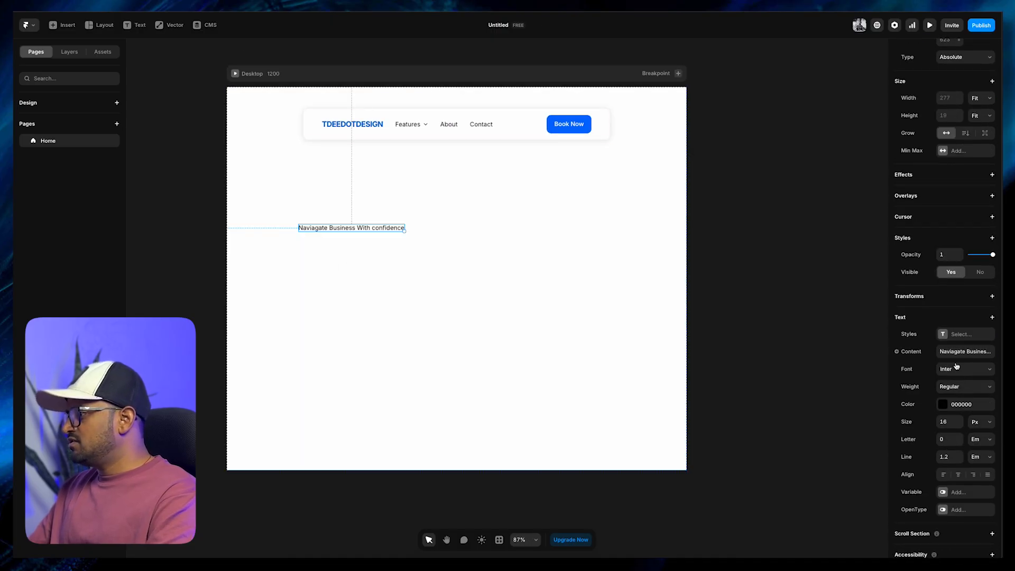
pyautogui.click(949, 423)
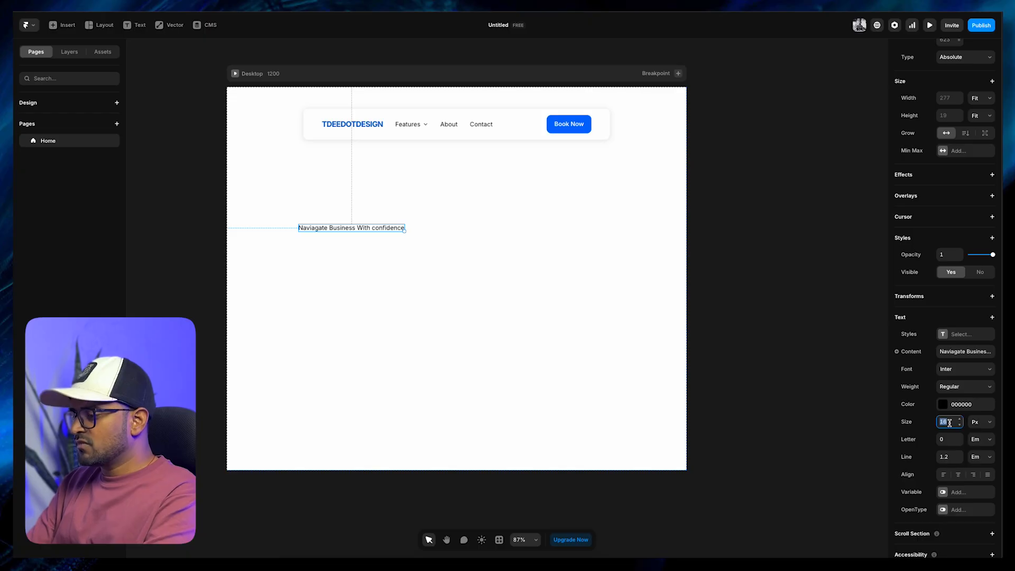
pyautogui.write('64')
pyautogui.press('Return')
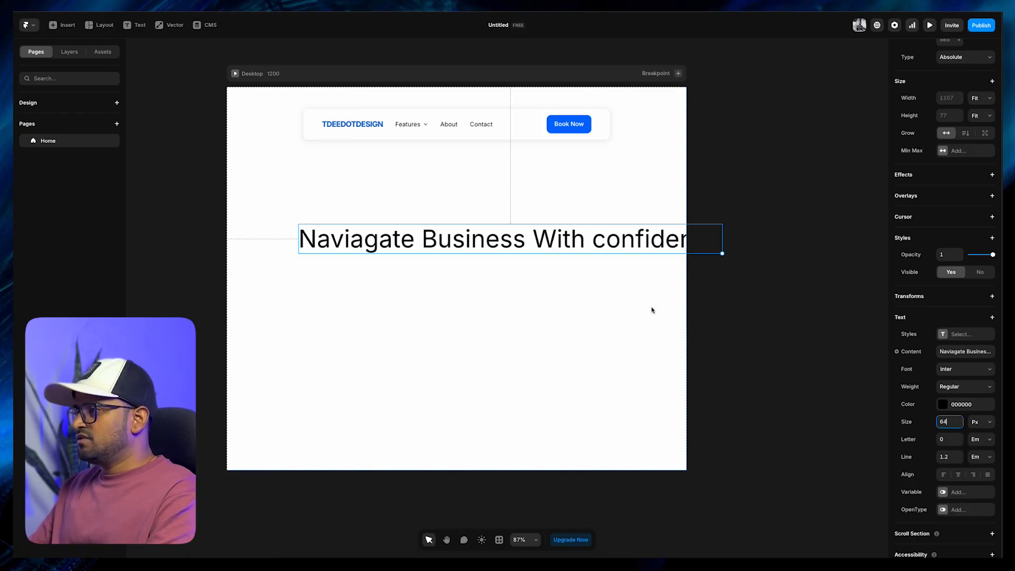
# Break the headline onto a second line before "With" and move it lower and slightly left on the page
pyautogui.doubleClick(565, 243)
pyautogui.press('Left')
pyautogui.press('BackSpace')
pyautogui.press('Return')
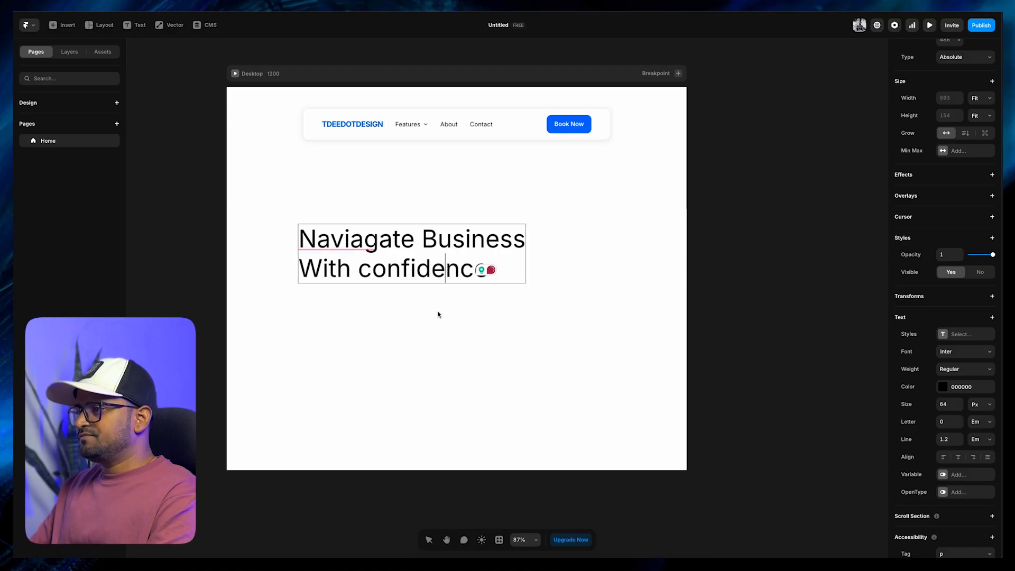
pyautogui.press('Escape')
pyautogui.moveTo(344, 254); pyautogui.dragTo(322, 323)
pyautogui.click(350, 381)
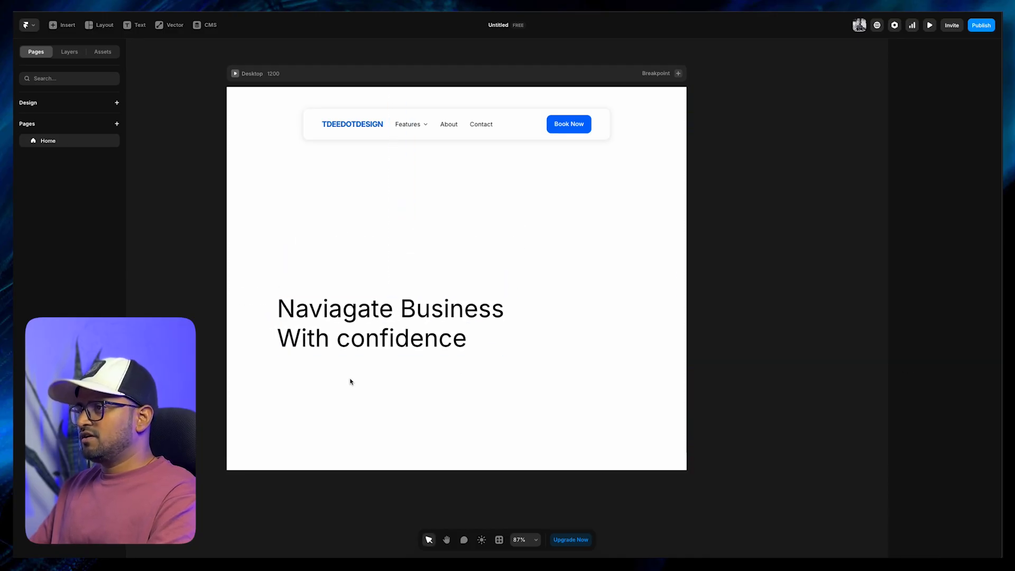
# Add a vertical stack layout to the Desktop breakpoint and set its gap to 0
pyautogui.click(324, 74)
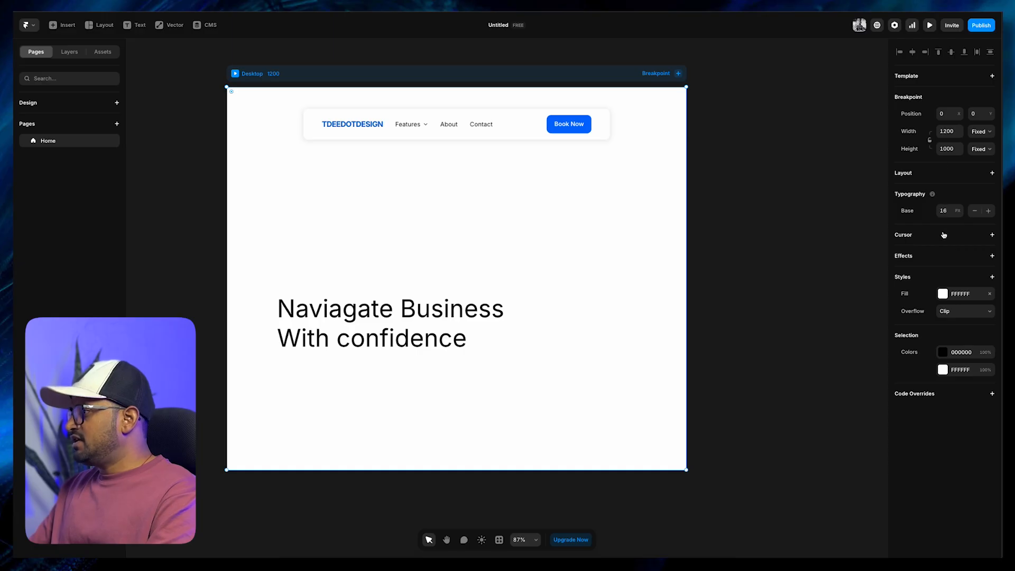
pyautogui.click(992, 173)
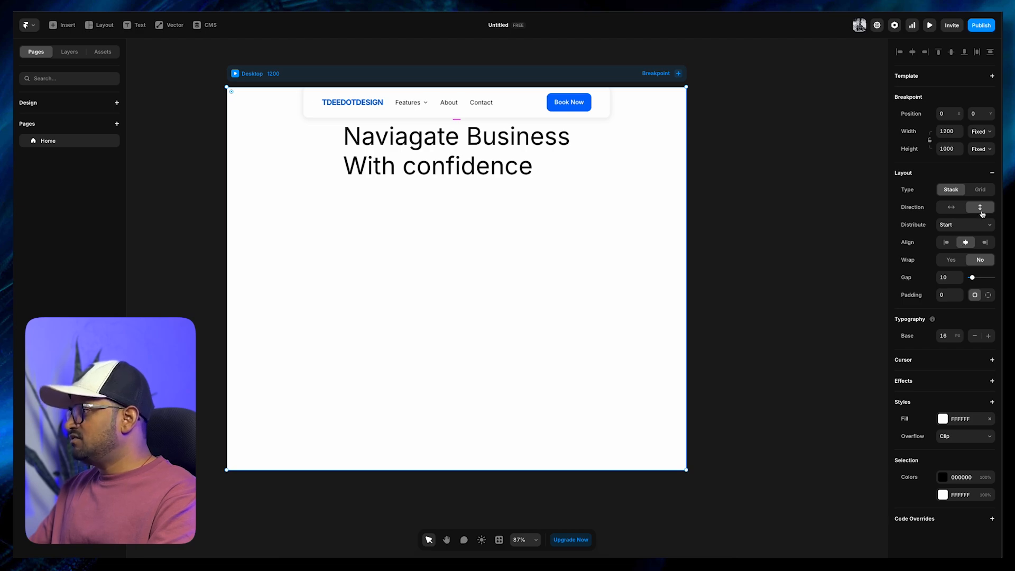
pyautogui.click(946, 277)
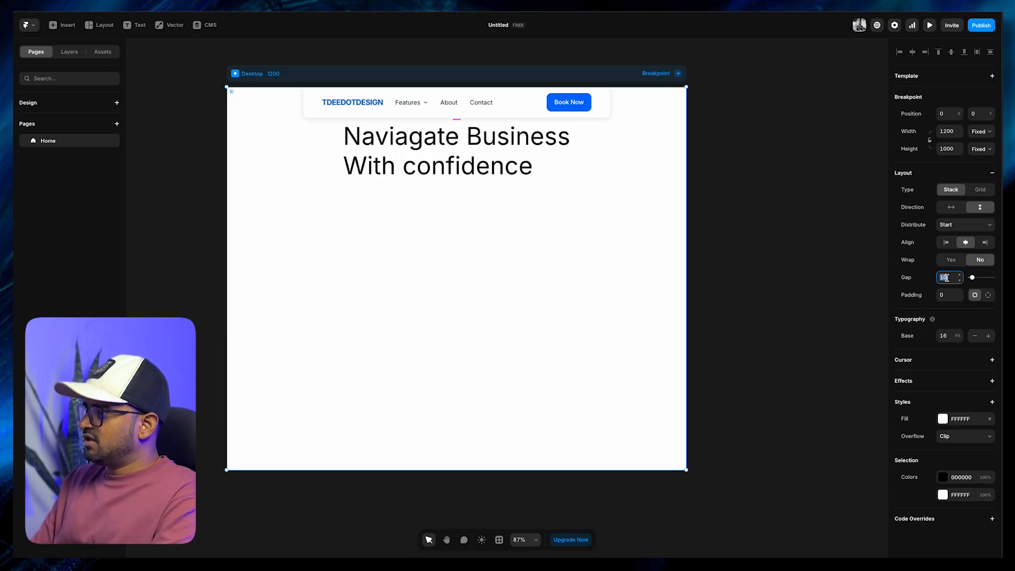
pyautogui.write('0')
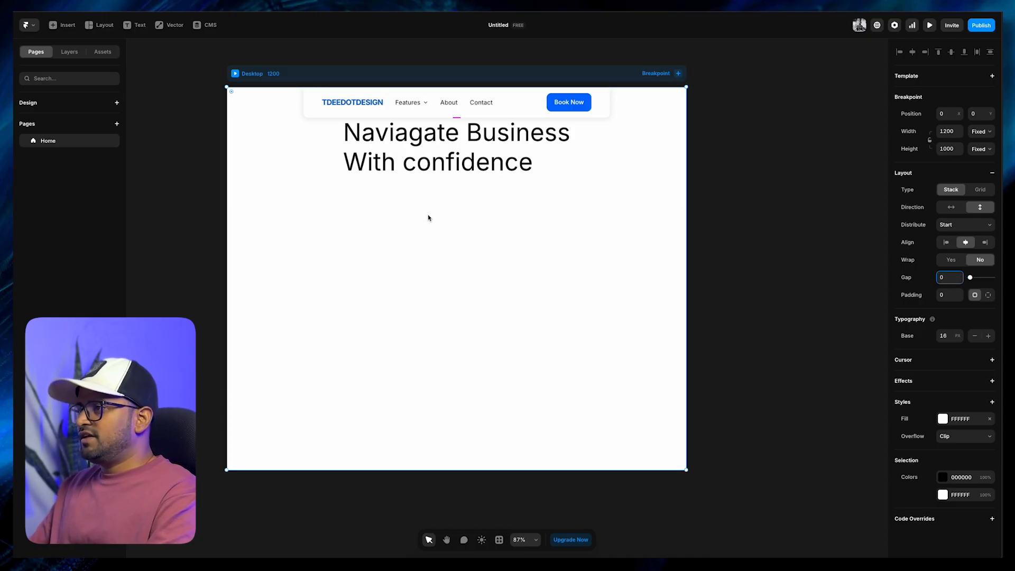
pyautogui.click(410, 147)
pyautogui.click(313, 171)
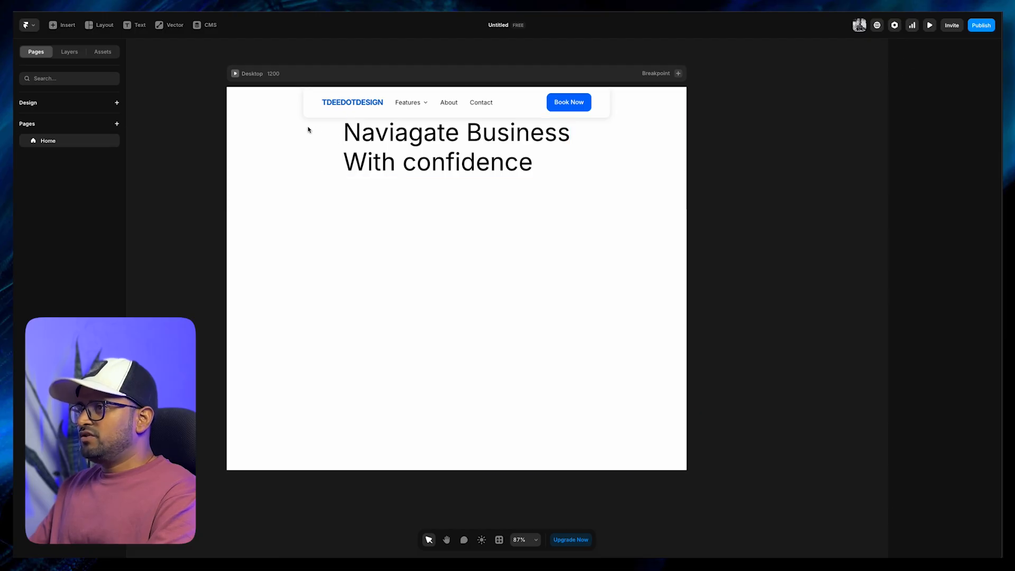
pyautogui.click(394, 142)
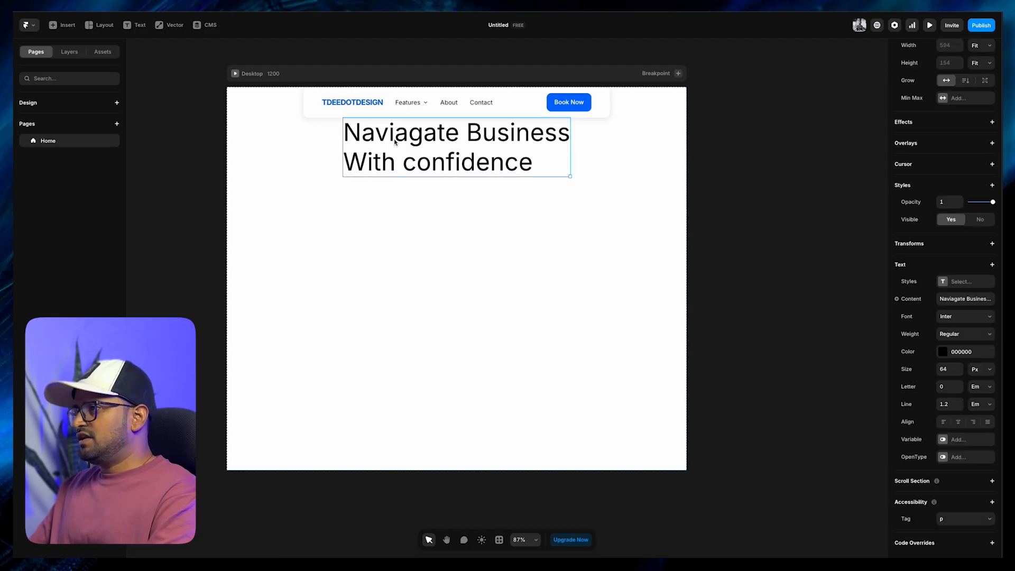
pyautogui.click(340, 156)
pyautogui.click(374, 148)
pyautogui.click(329, 162)
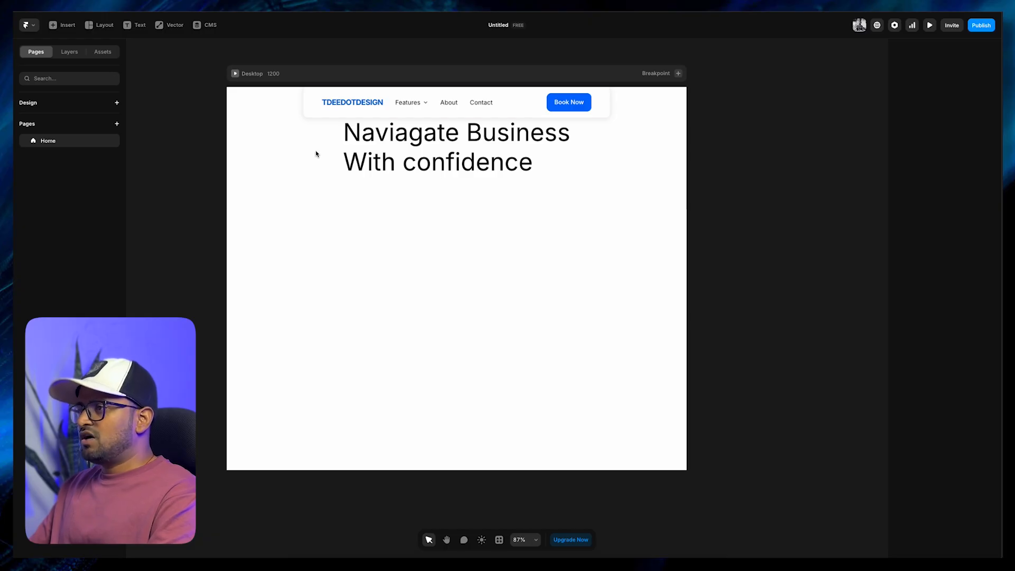
# Duplicate the headline beneath itself and replace the copy's text with the "Expert strategic consulting" paragraph from the Hero Section_Day 7 project
pyautogui.click(357, 157)
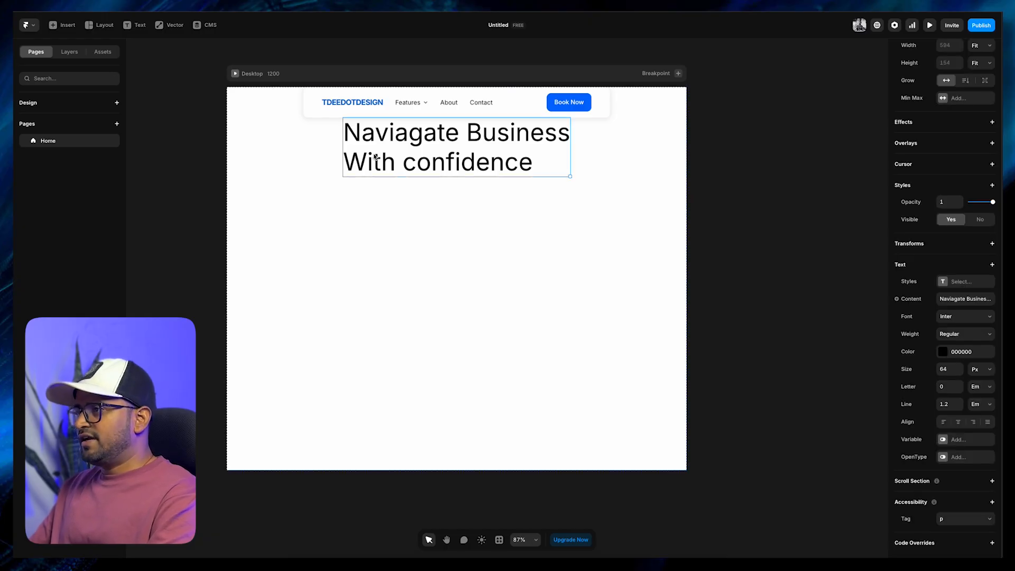
pyautogui.keyDown('alt'); pyautogui.moveTo(375, 141); pyautogui.dragTo(371, 265); pyautogui.keyUp('alt')
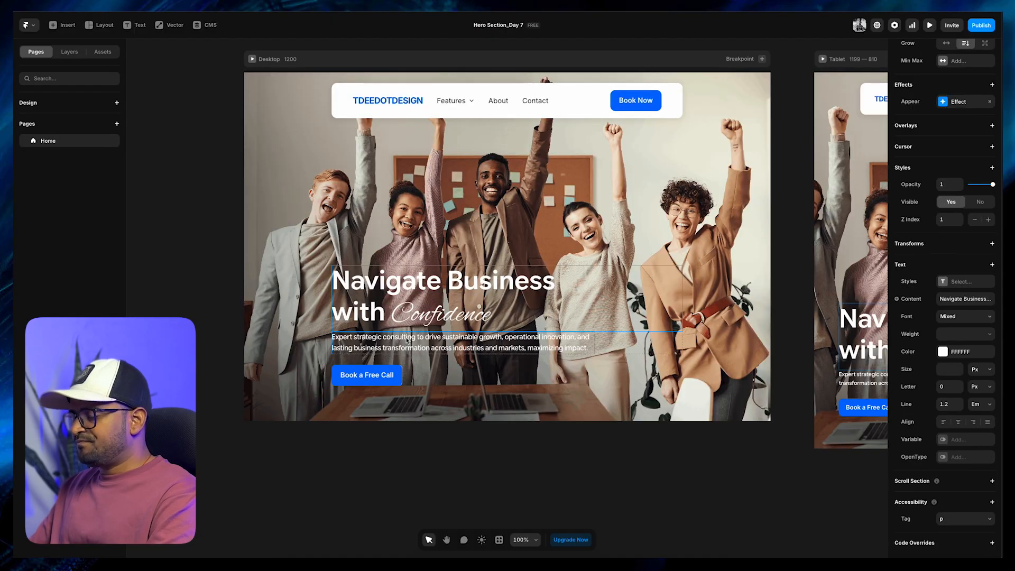
pyautogui.doubleClick(406, 338)
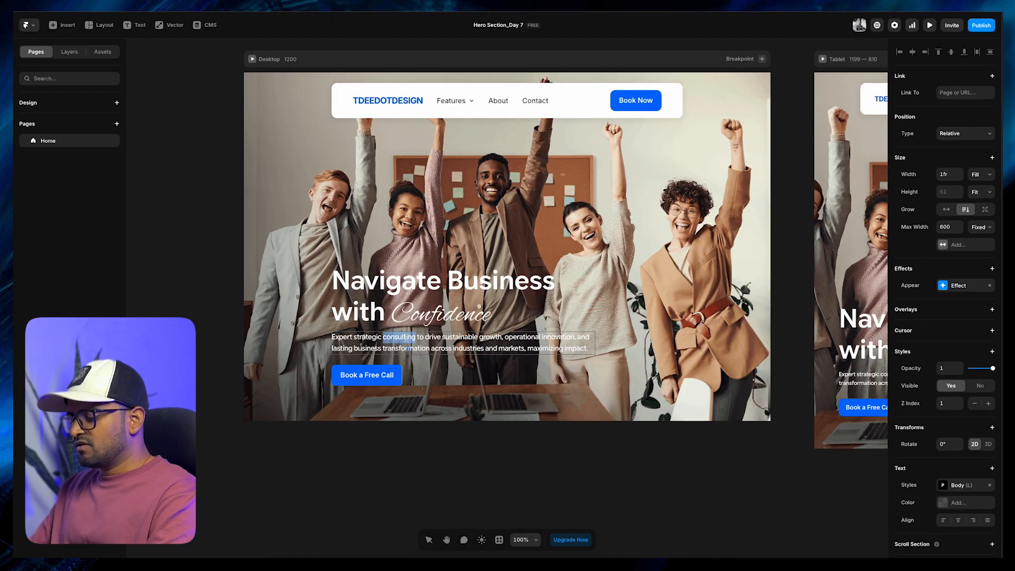
pyautogui.hotkey('ctrl', 'a')
pyautogui.hotkey('ctrl', 'c')
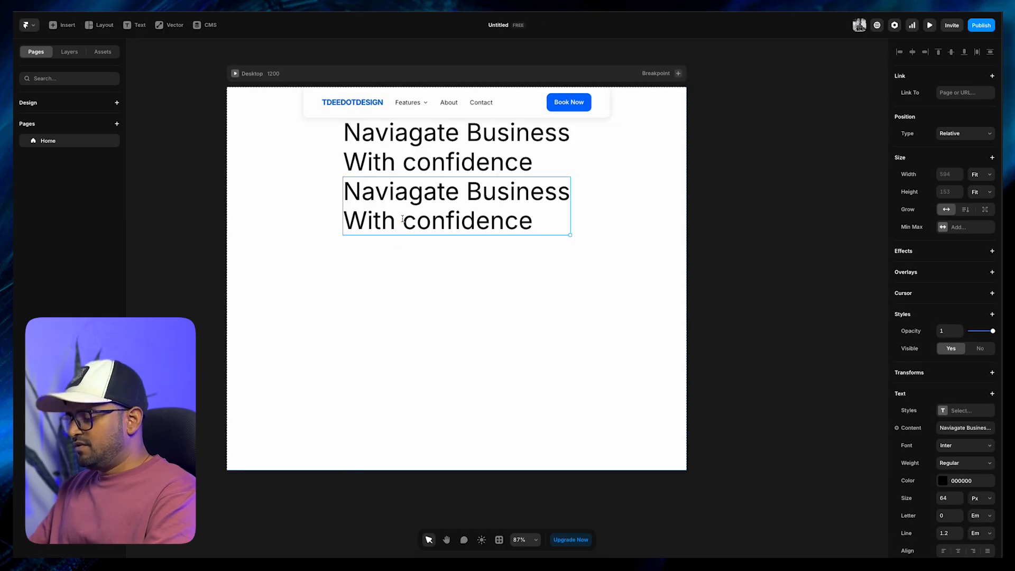
pyautogui.tripleClick(403, 219)
pyautogui.hotkey('ctrl', 'a')
pyautogui.hotkey('ctrl', 'v')
pyautogui.press('Escape')
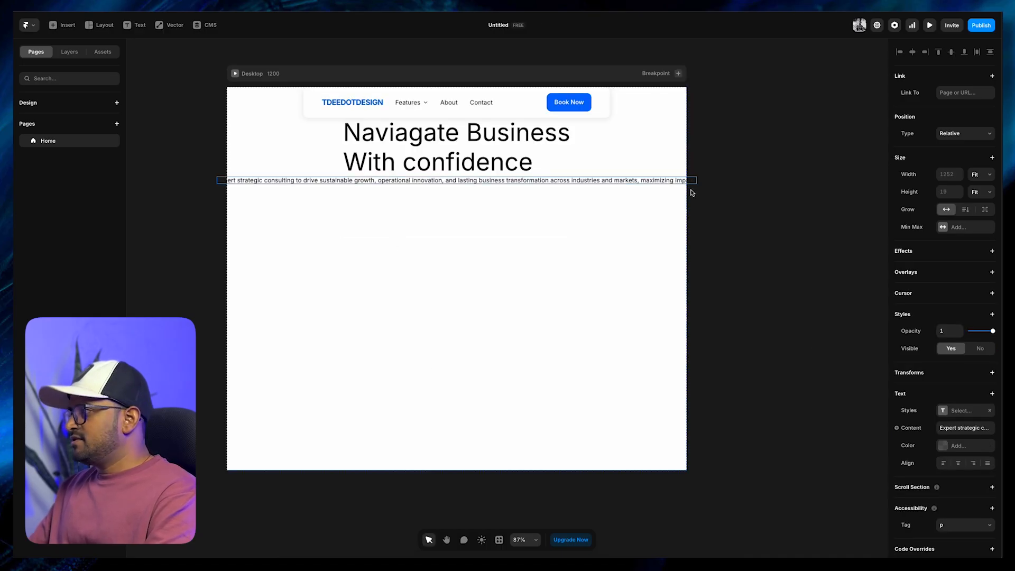
# Make the paragraph grow in height with a fixed width and narrow it to about 643 px
pyautogui.click(966, 211)
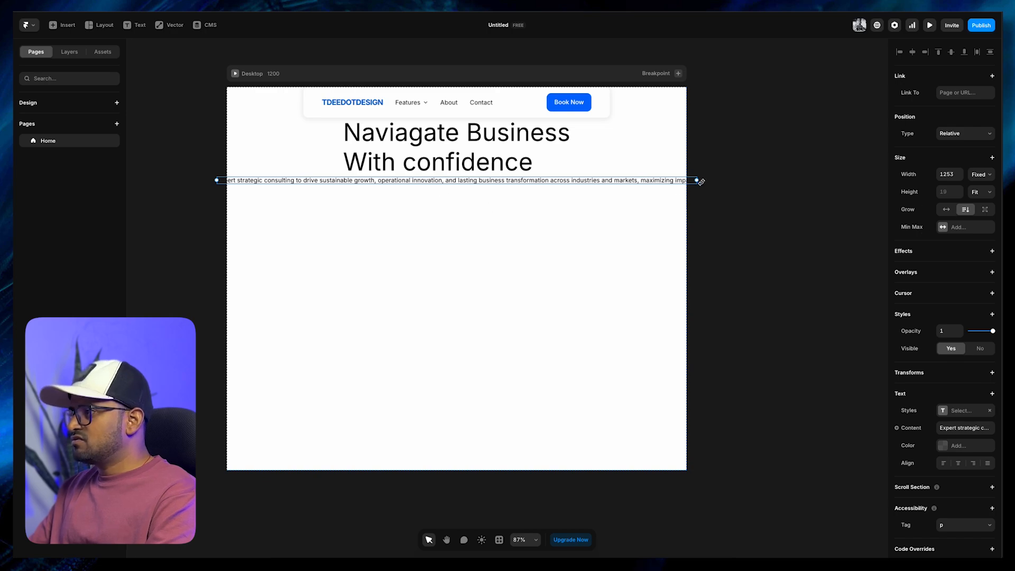
pyautogui.moveTo(699, 182); pyautogui.dragTo(579, 196)
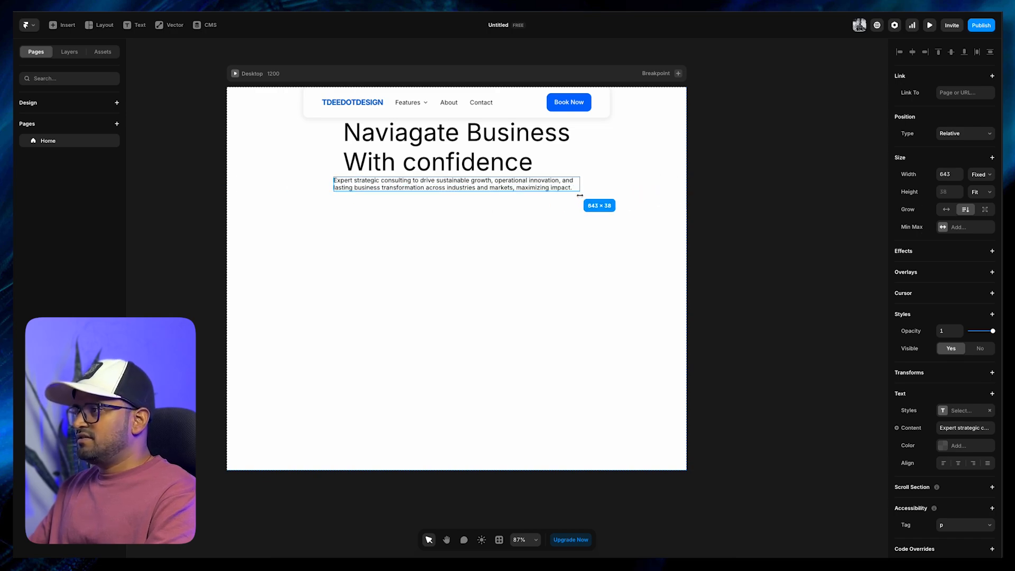
pyautogui.click(452, 222)
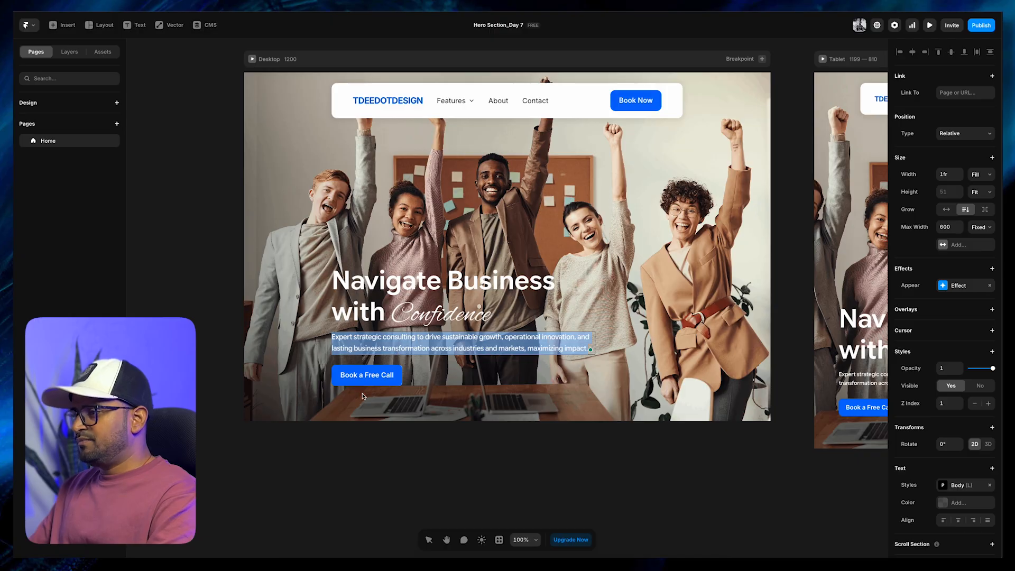
# Copy the "Book a Free Call" button from the Hero Section_Day 7 project and paste it below the paragraph
pyautogui.click(363, 382)
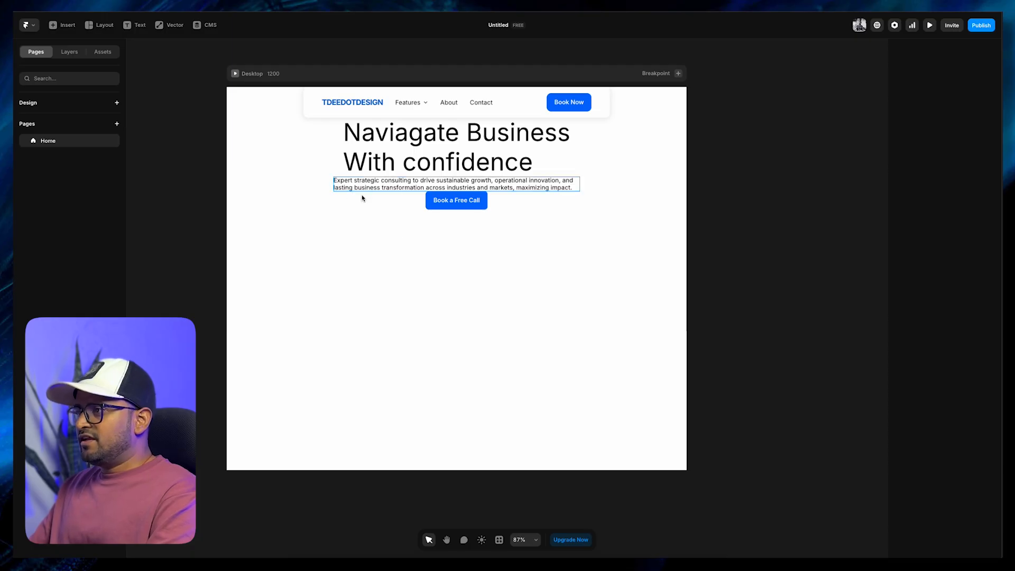
pyautogui.click(380, 227)
pyautogui.click(135, 162)
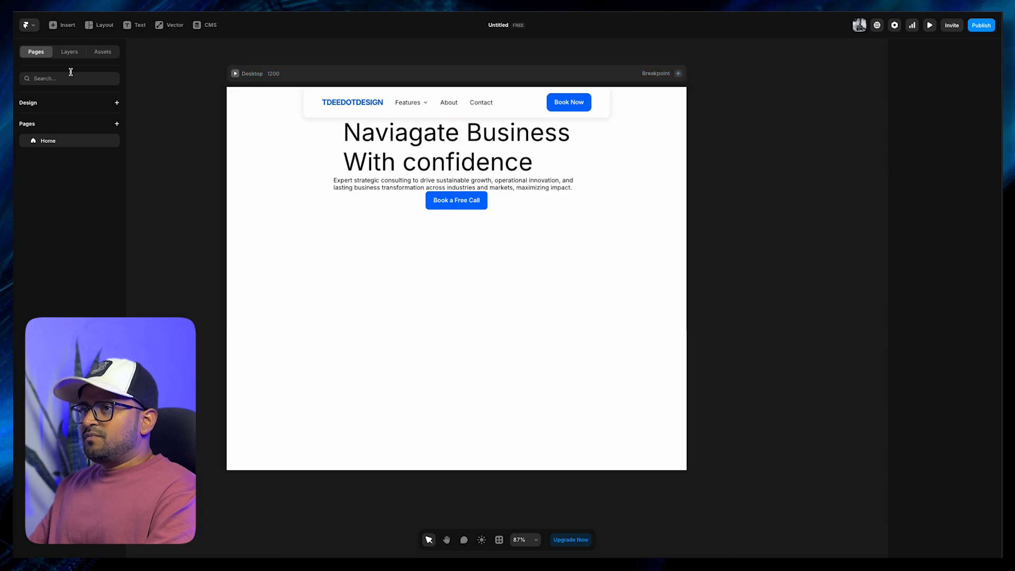
# Show the page's layers and inspect the navigation, headline, paragraph and button nested under Desktop
pyautogui.click(69, 52)
pyautogui.click(25, 123)
pyautogui.click(66, 137)
pyautogui.click(74, 163)
pyautogui.click(69, 176)
pyautogui.click(165, 204)
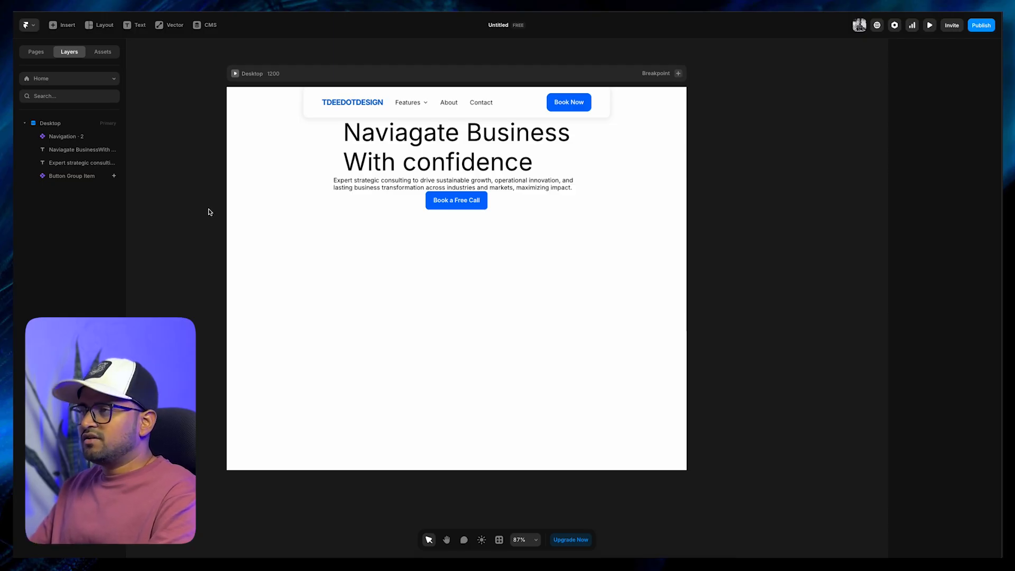
pyautogui.click(337, 162)
pyautogui.click(334, 183)
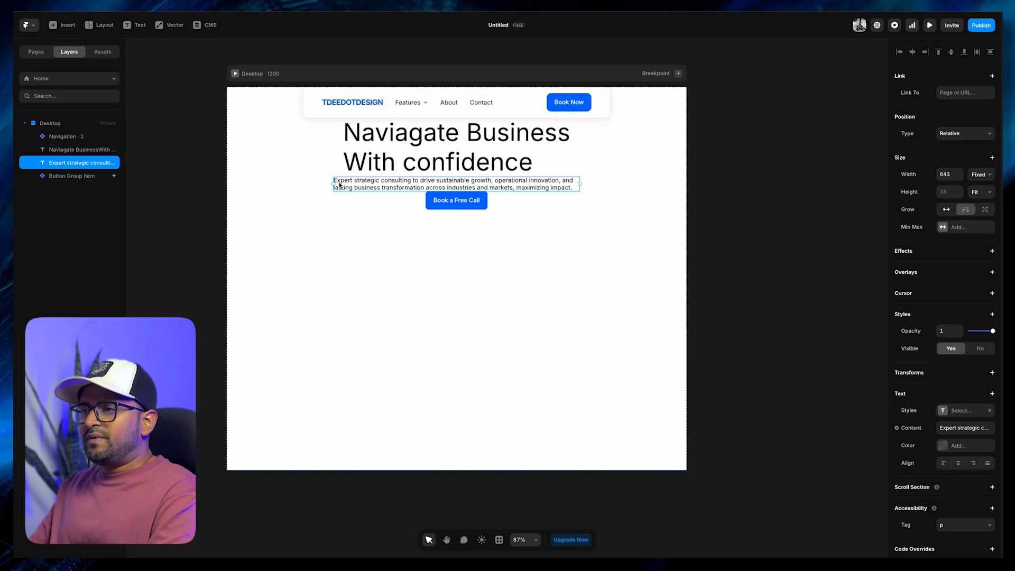
pyautogui.click(316, 208)
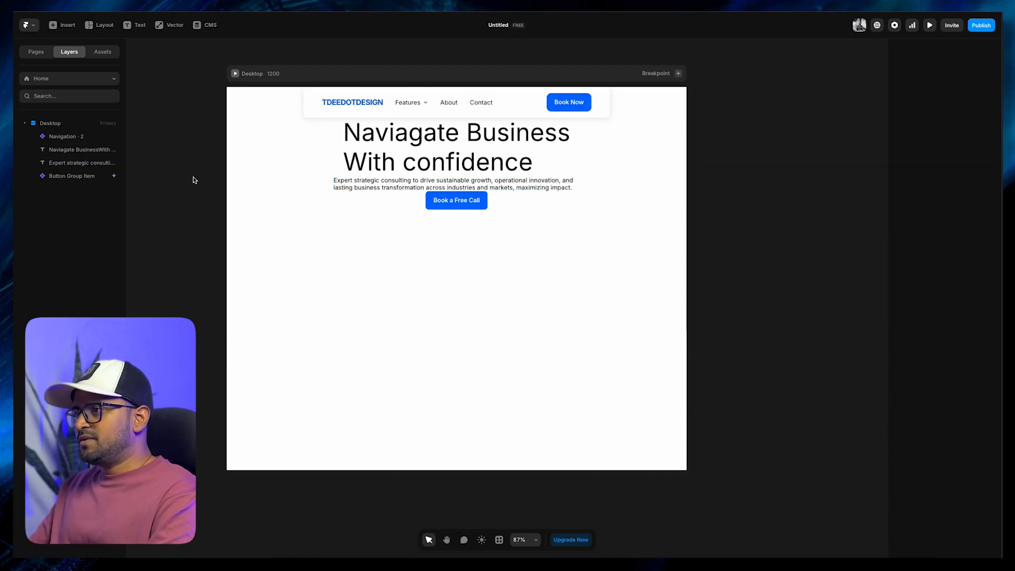
# Wrap the headline and the paragraph beneath it together in a new stack
pyautogui.click(373, 172)
pyautogui.keyDown('shift'); pyautogui.click(374, 189); pyautogui.keyUp('shift')
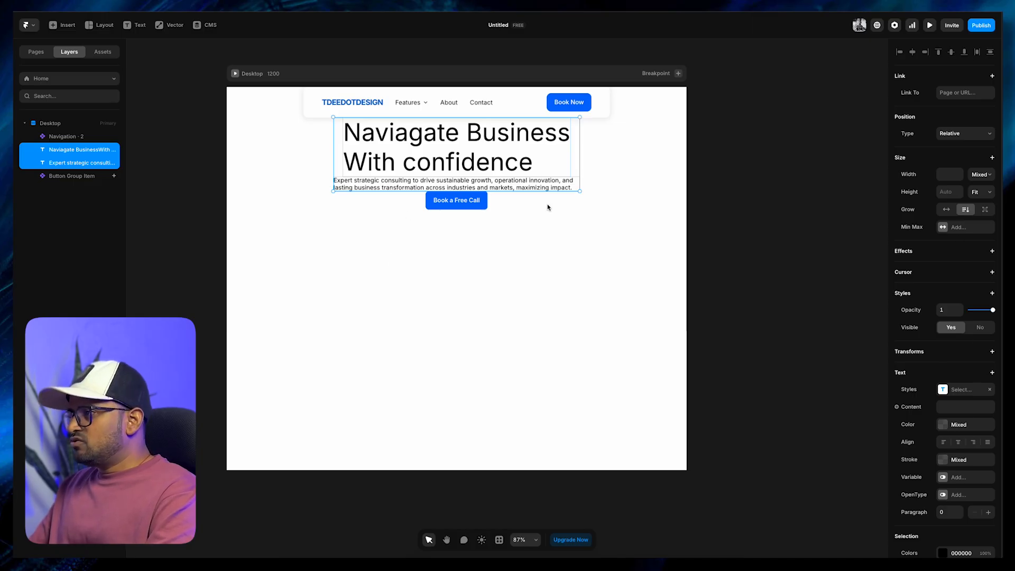
pyautogui.click(509, 252)
pyautogui.click(480, 159)
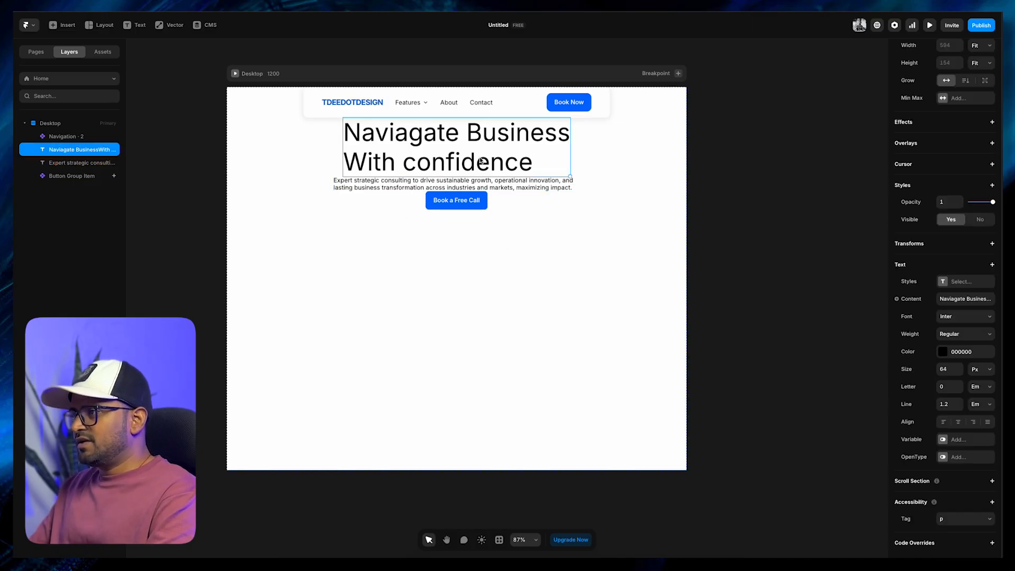
pyautogui.keyDown('shift'); pyautogui.click(502, 187); pyautogui.keyUp('shift')
pyautogui.rightClick(384, 142)
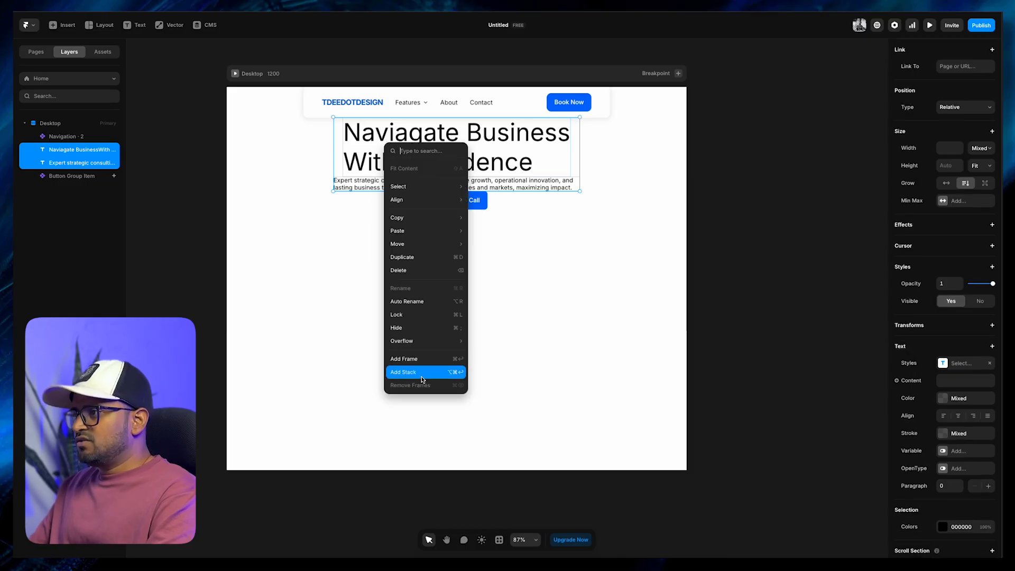
pyautogui.click(422, 379)
# Rename the stack holding the headline and paragraph as "Heading & Sub"
pyautogui.rightClick(402, 161)
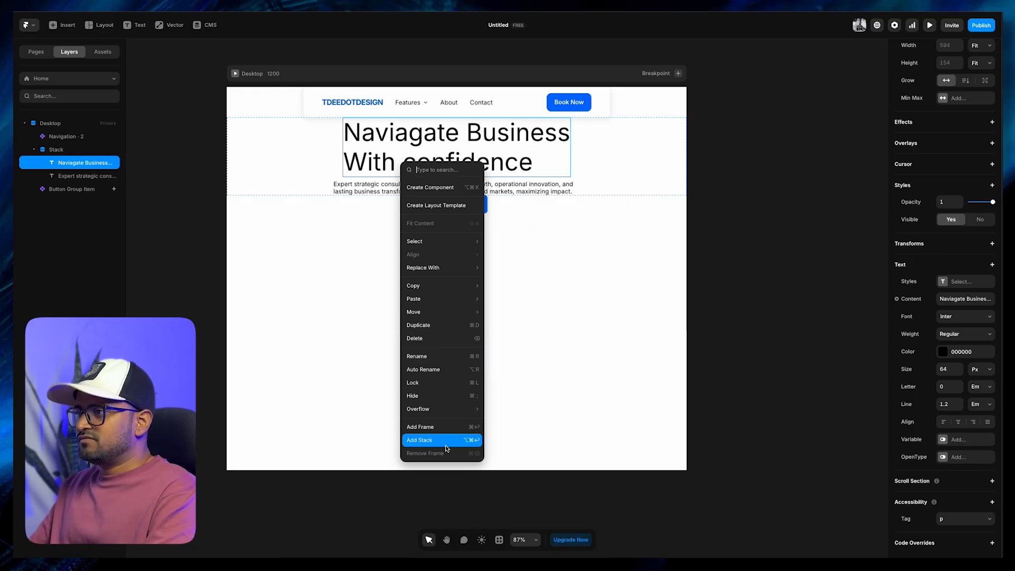
pyautogui.click(413, 382)
pyautogui.click(410, 144)
pyautogui.click(415, 290)
pyautogui.write('u')
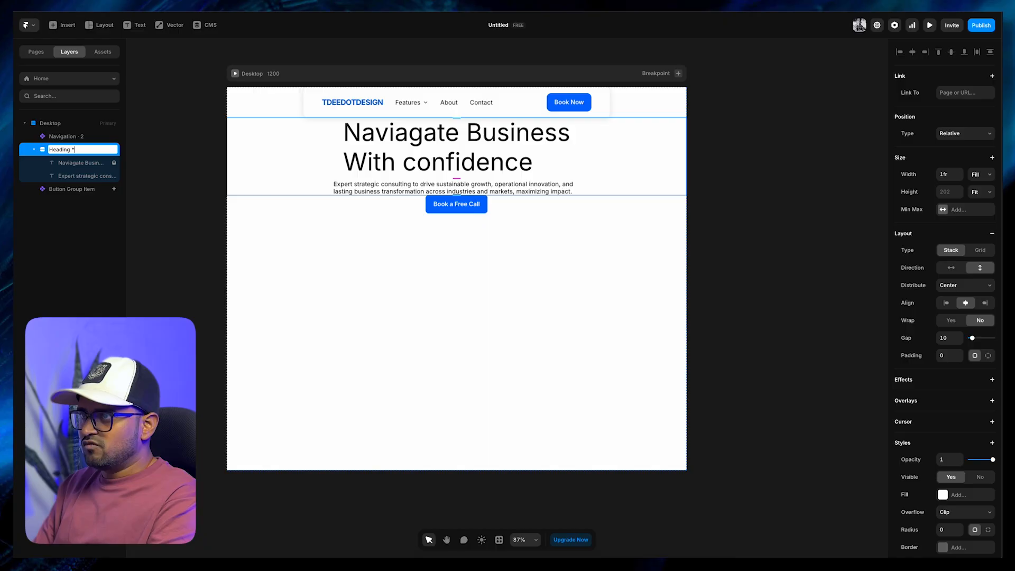
pyautogui.write(' & Sub')
pyautogui.press('Return')
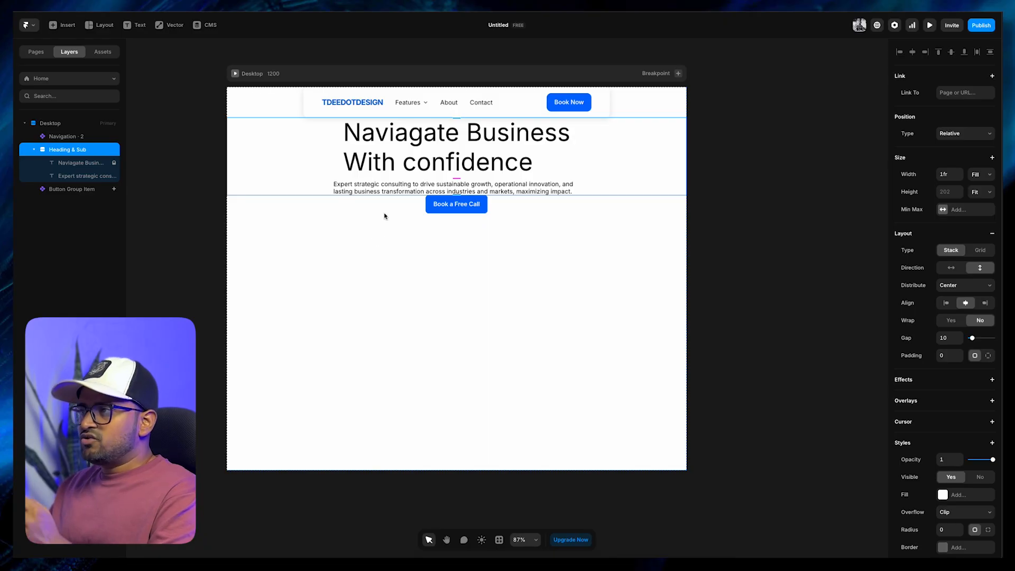
# Wrap the Heading & Sub stack and the "Book a Free Call" button together in a new stack
pyautogui.click(438, 211)
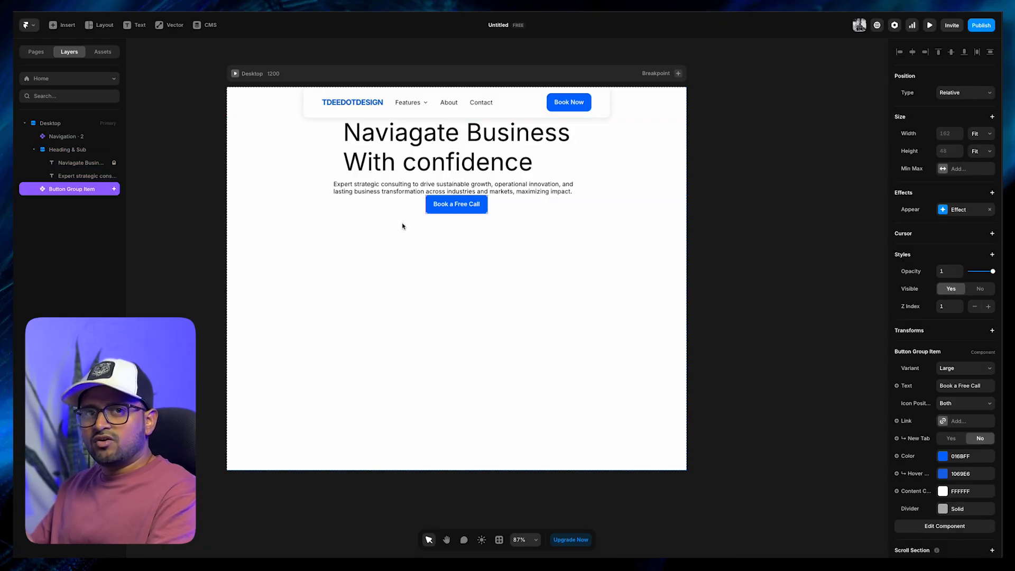
pyautogui.click(351, 185)
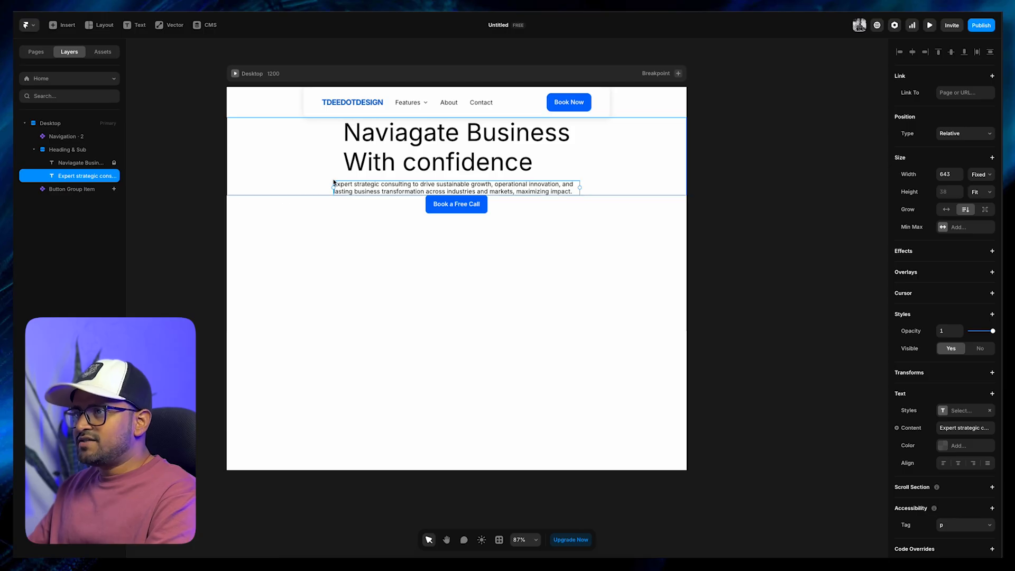
pyautogui.click(35, 153)
pyautogui.click(34, 152)
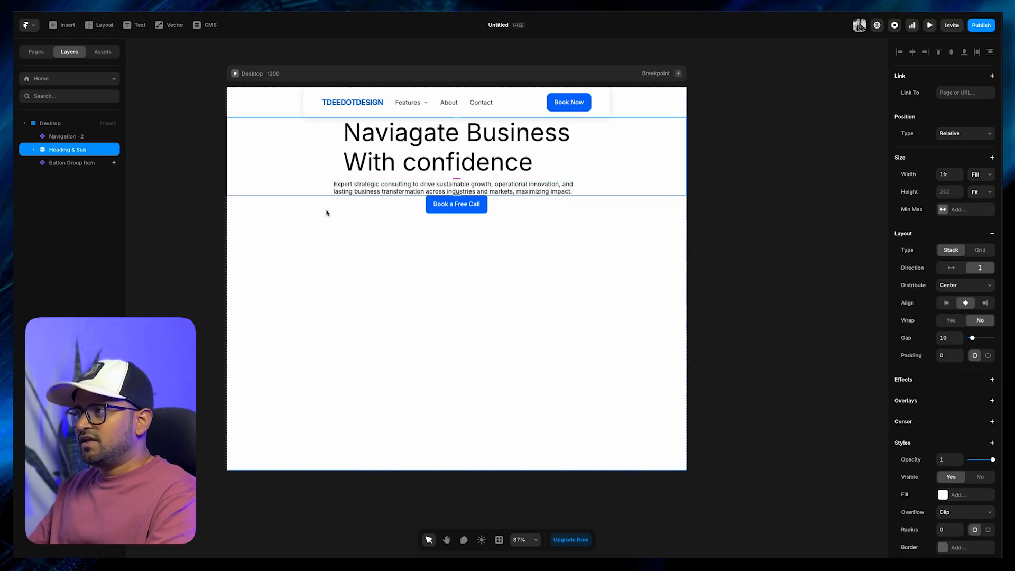
pyautogui.keyDown('shift'); pyautogui.click(431, 215); pyautogui.keyUp('shift')
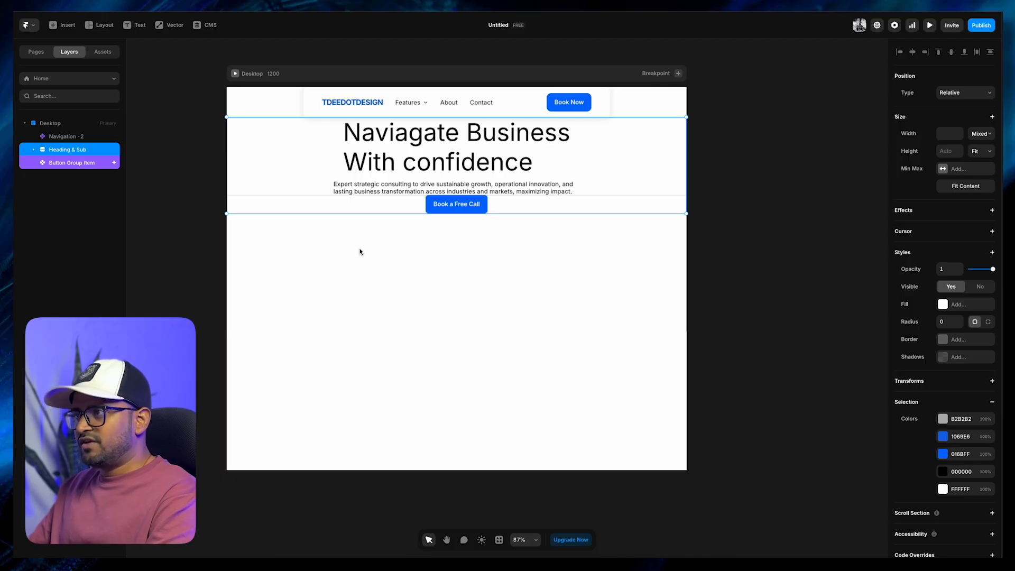
pyautogui.rightClick(382, 175)
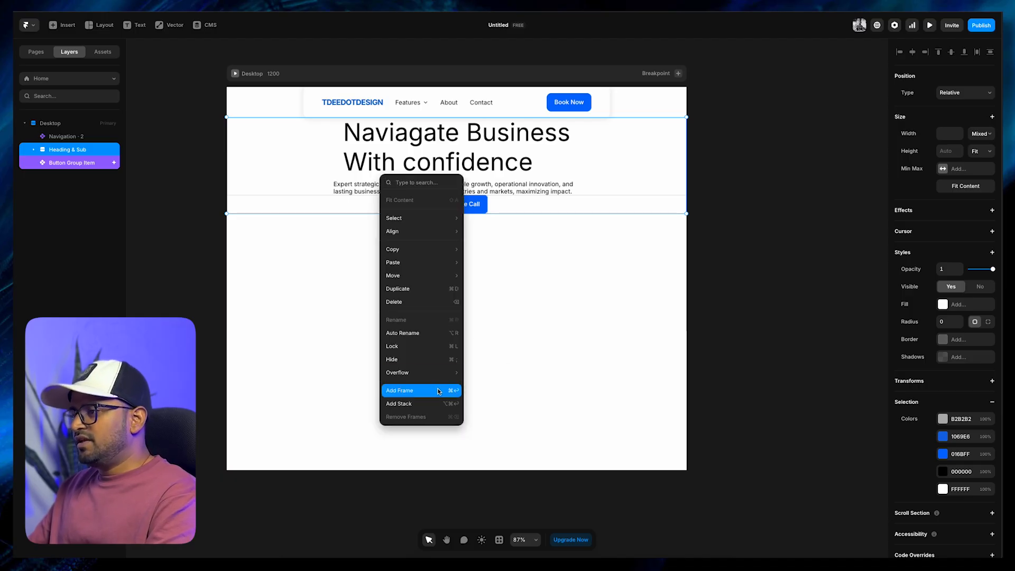
pyautogui.click(431, 404)
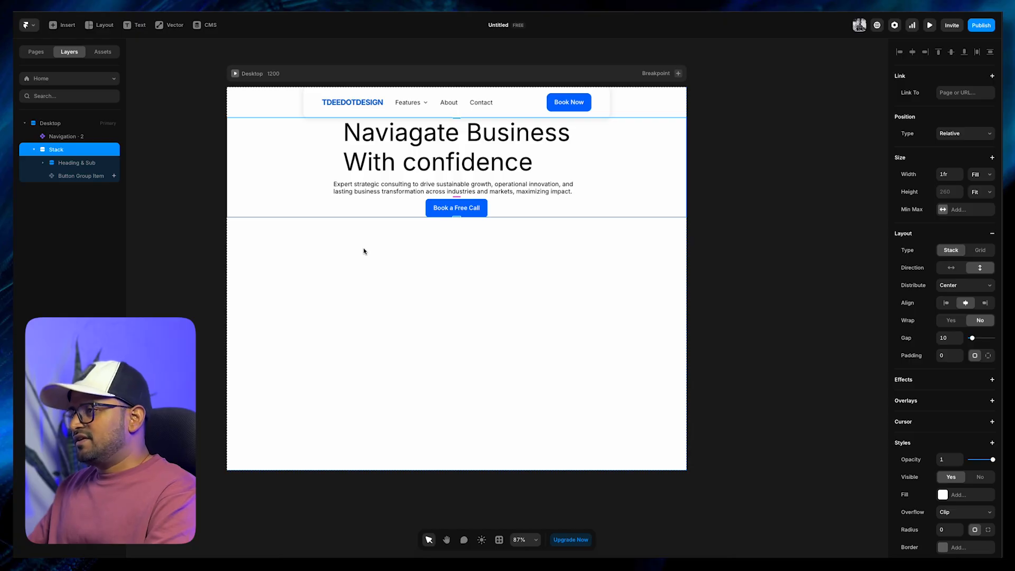
# Rename the stack containing Heading & Sub and the button as "Content Wrap"
pyautogui.press('Escape')
pyautogui.click(306, 105)
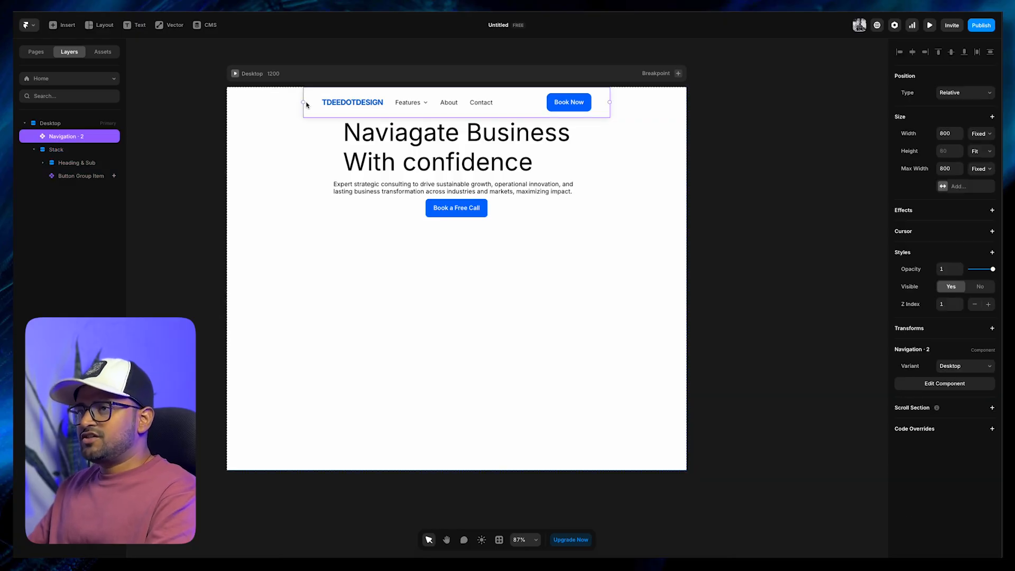
pyautogui.click(56, 150)
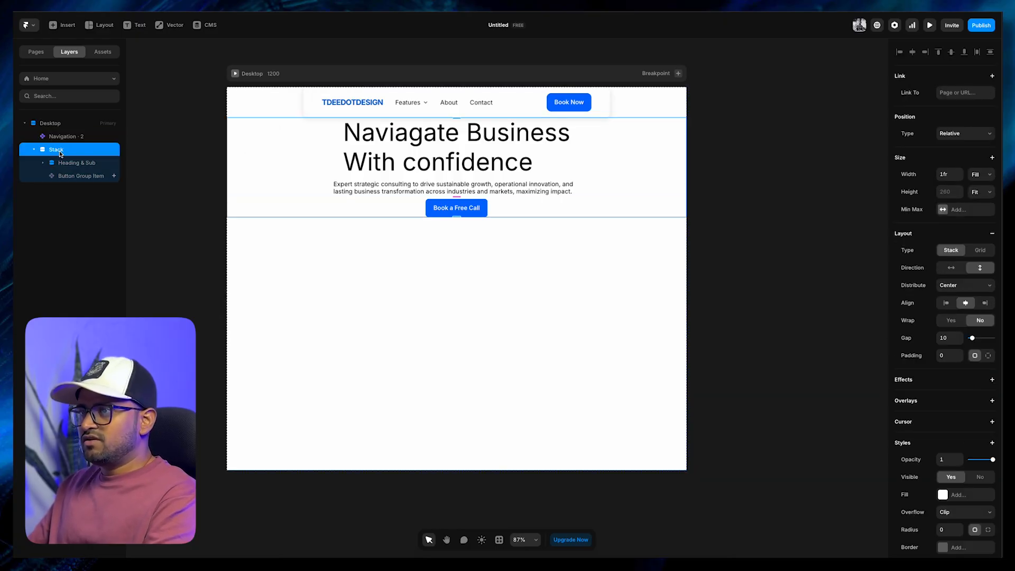
pyautogui.doubleClick(59, 150)
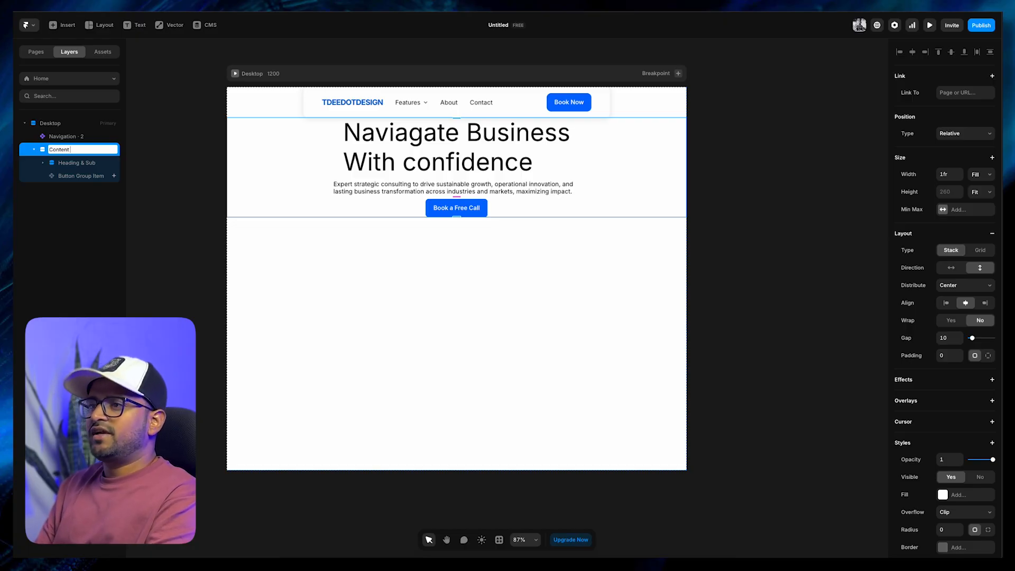
pyautogui.write('Wrap')
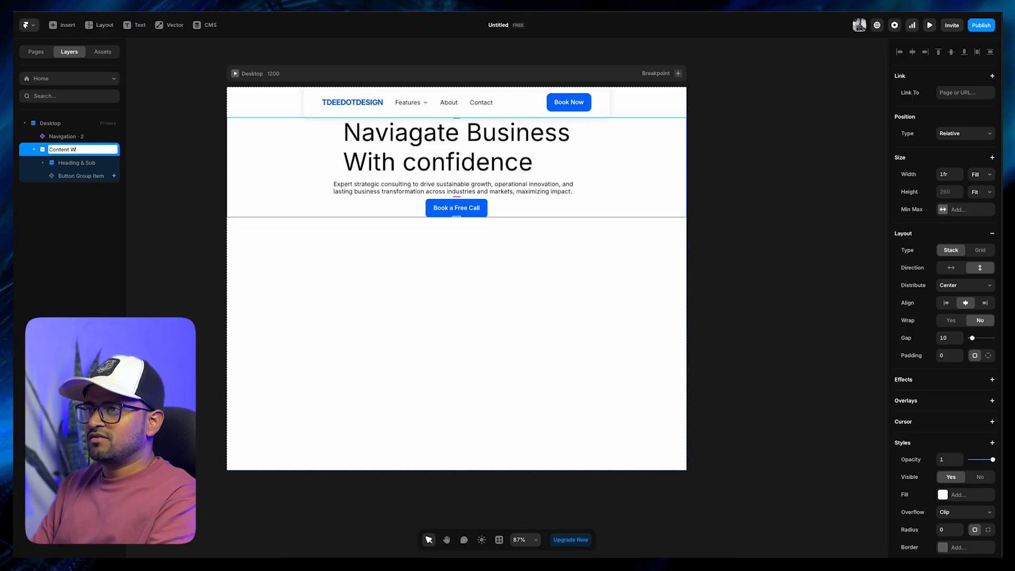
pyautogui.press('Return')
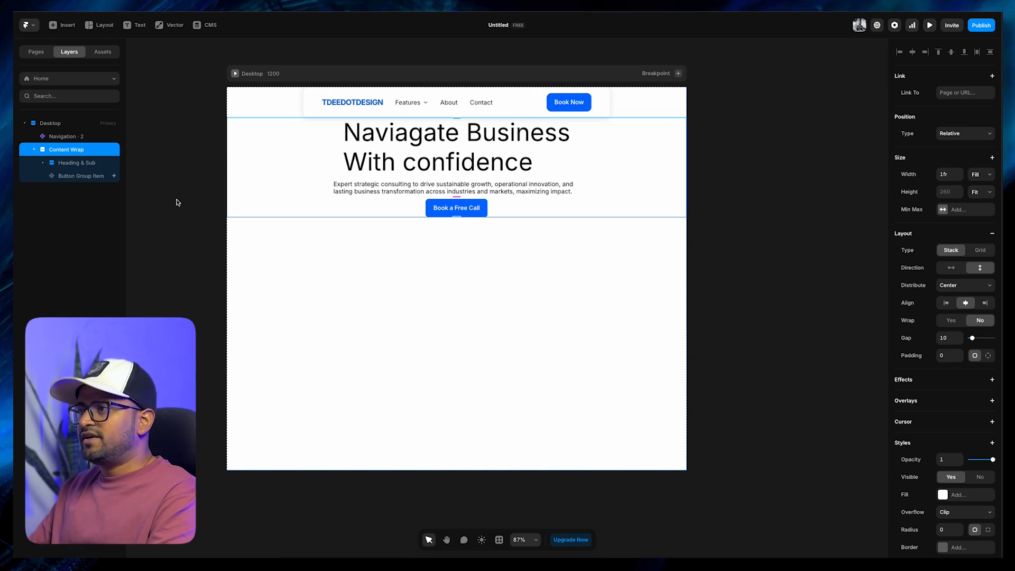
pyautogui.click(154, 184)
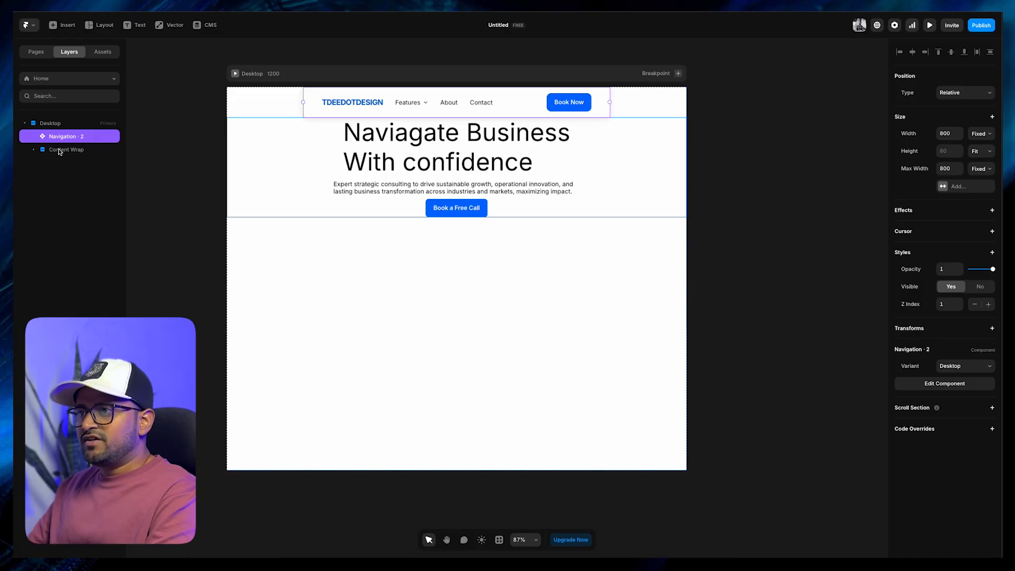
# Wrap the navigation and the Content Wrap stack together in a new stack
pyautogui.click(60, 150)
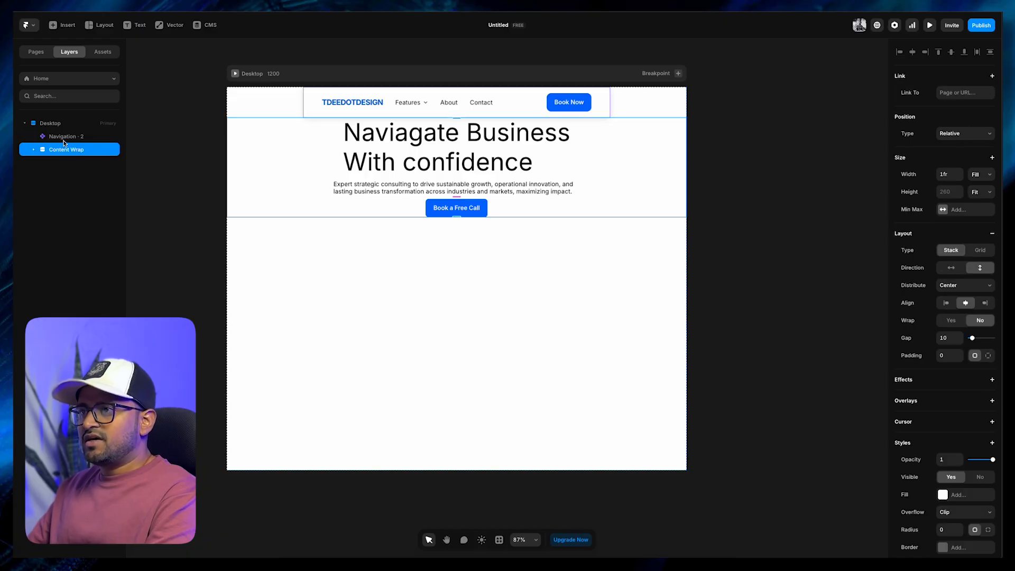
pyautogui.keyDown('shift'); pyautogui.click(65, 137); pyautogui.keyUp('shift')
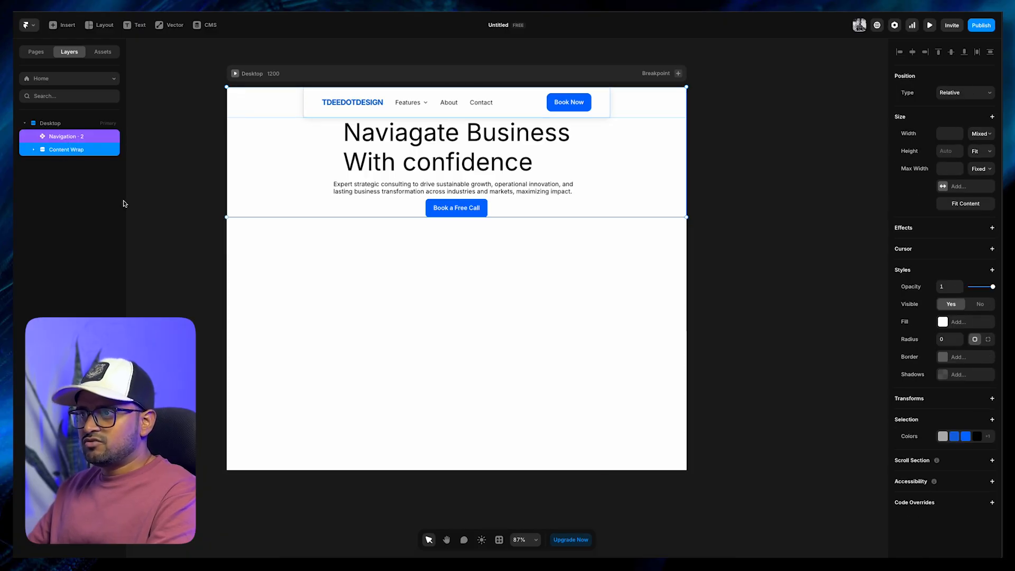
pyautogui.rightClick(75, 153)
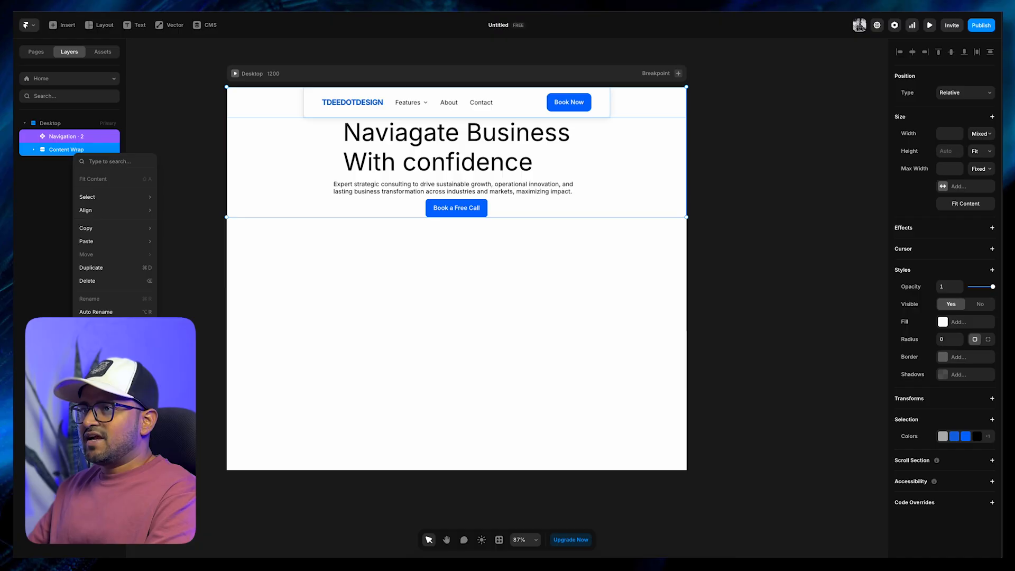
pyautogui.click(108, 384)
# Rename the stack containing the navigation and Content Wrap as "Hero Section"
pyautogui.doubleClick(63, 138)
pyautogui.write('Hero Secti')
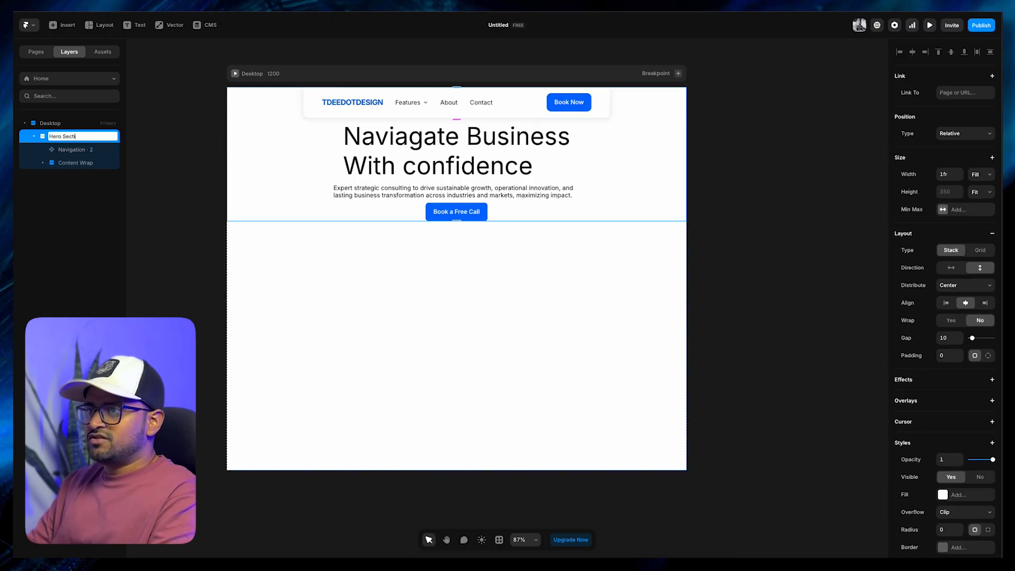
pyautogui.write('on')
pyautogui.press('Return')
# Inspect the navigation and Content Wrap layers nested inside the Hero Section stack
pyautogui.click(42, 162)
pyautogui.click(33, 164)
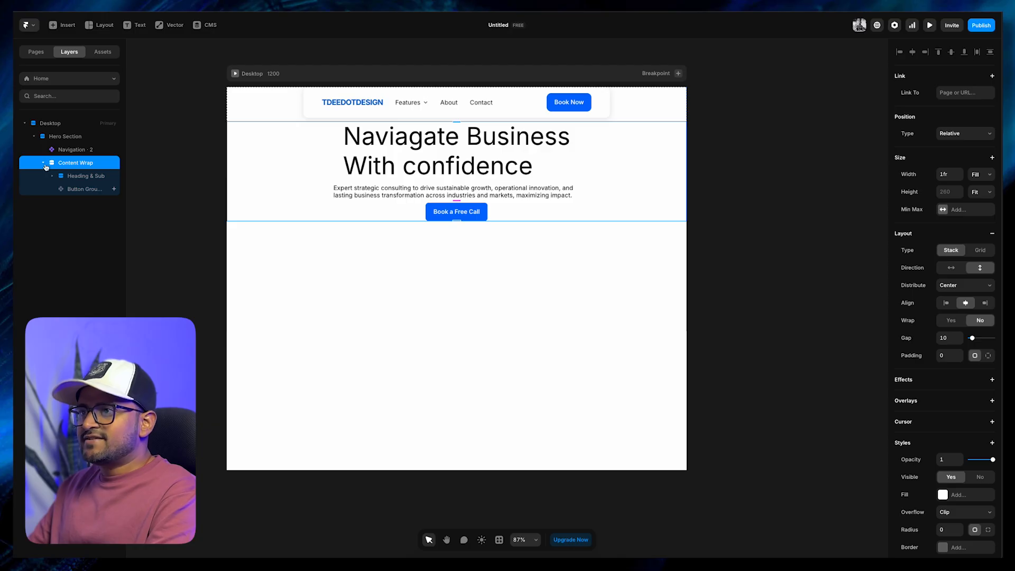
pyautogui.click(43, 163)
pyautogui.click(149, 195)
pyautogui.click(78, 164)
pyautogui.click(84, 150)
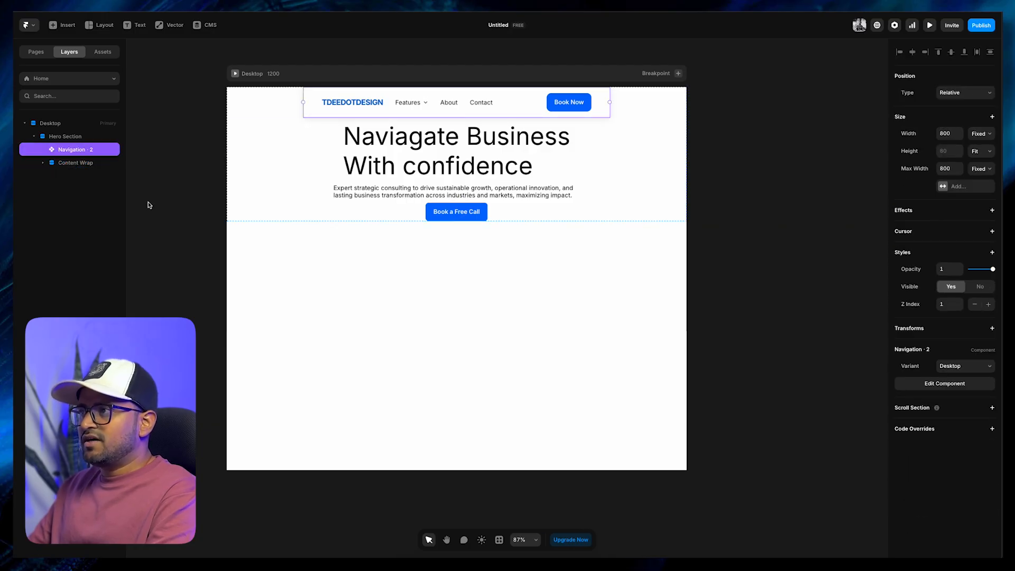
pyautogui.click(165, 199)
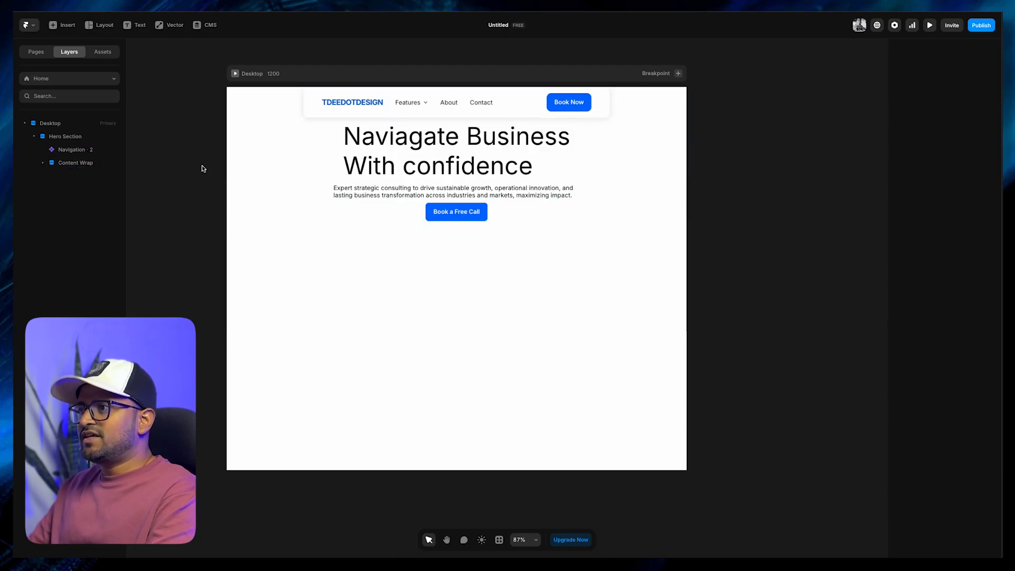
# Try gap values of 20 and 100 on the Hero Section stack, leaving it at 100
pyautogui.click(251, 119)
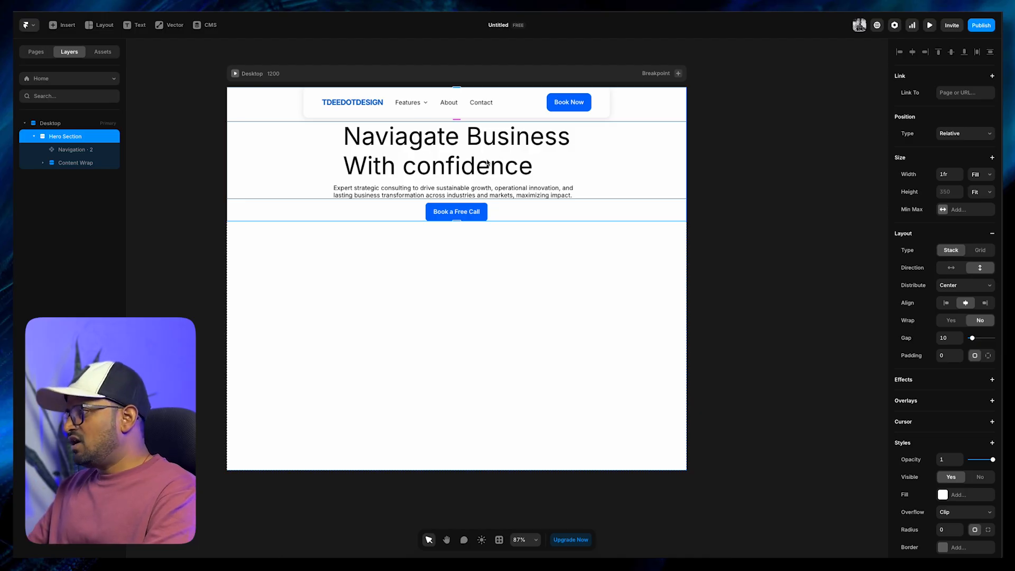
pyautogui.scroll(-1, 961, 423)
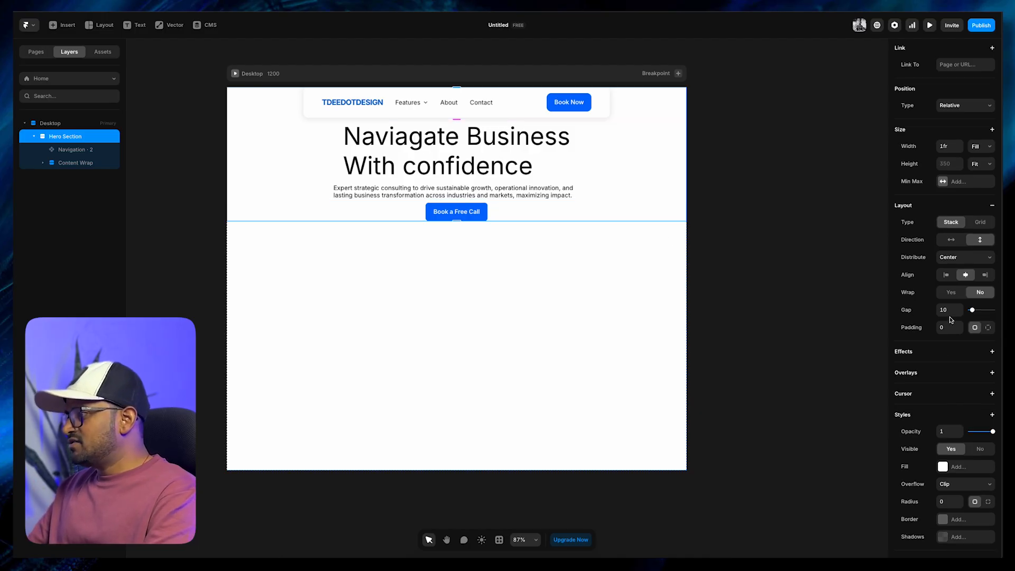
pyautogui.moveTo(974, 313); pyautogui.dragTo(993, 311)
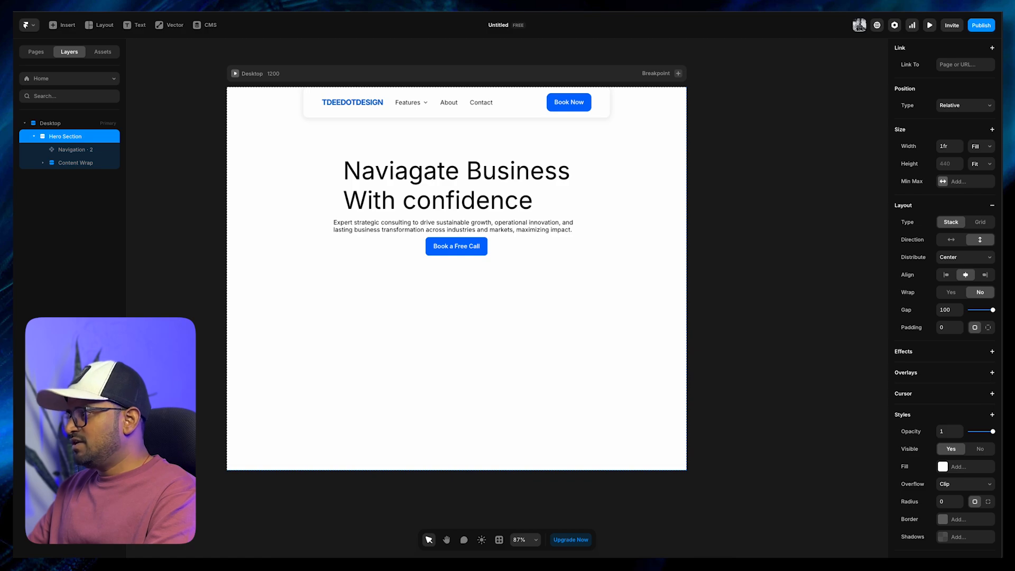
pyautogui.click(944, 310)
pyautogui.write('20')
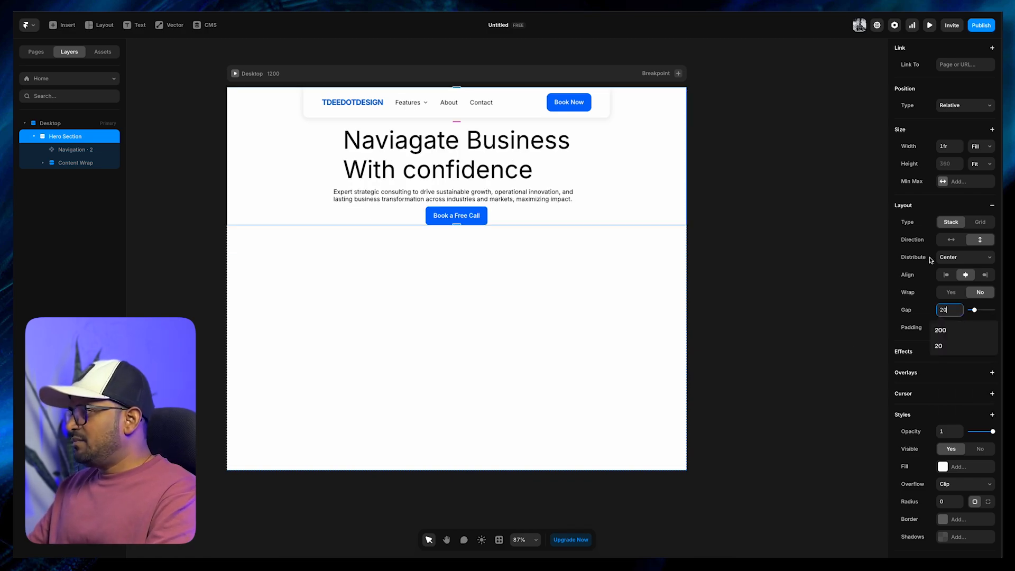
pyautogui.doubleClick(944, 310)
pyautogui.write('100')
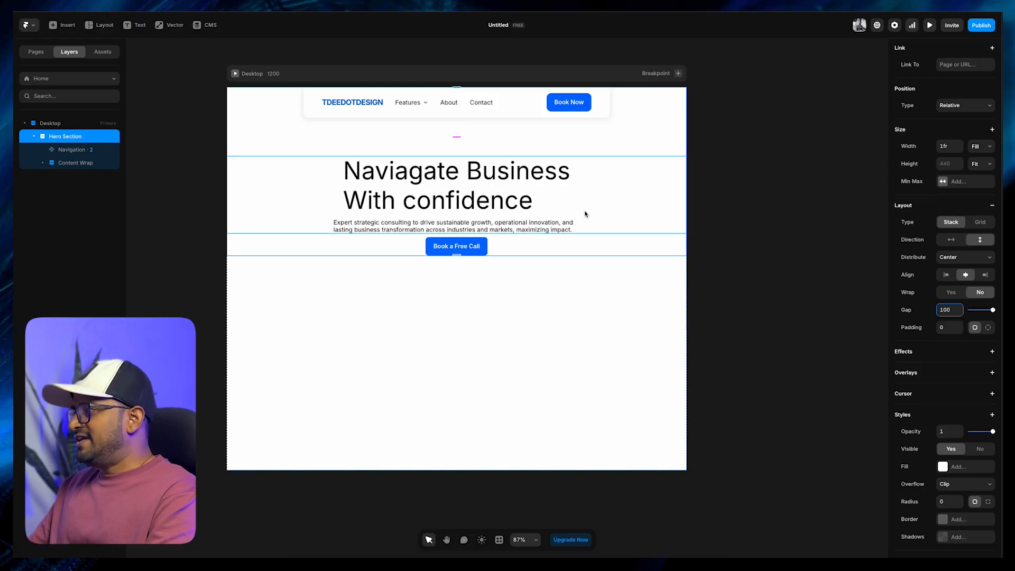
# Set the Hero Section stack's distribution to Start and widen the gap between navigation and content to about 538
pyautogui.click(959, 257)
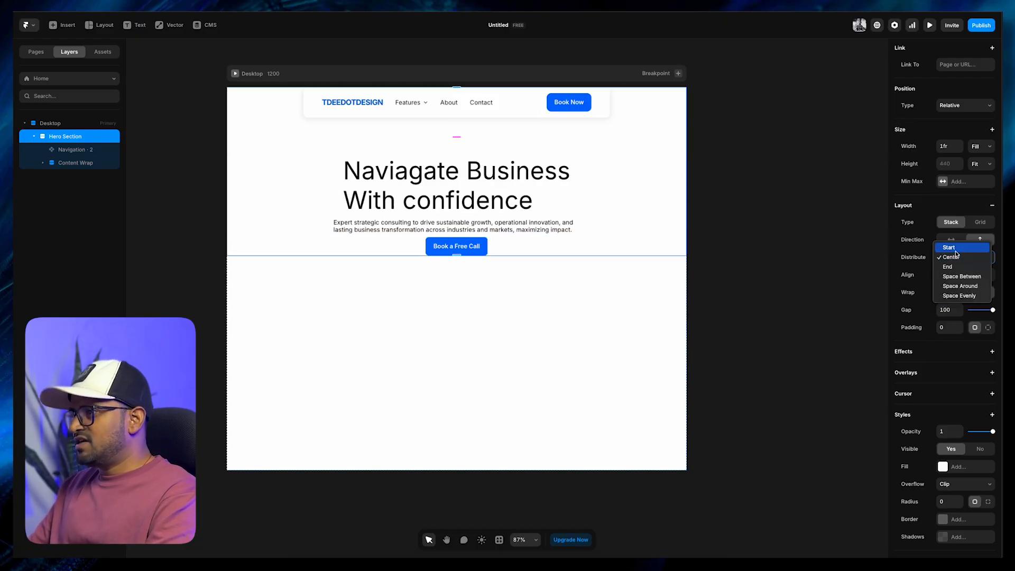
pyautogui.click(930, 245)
pyautogui.moveTo(464, 145); pyautogui.dragTo(464, 306)
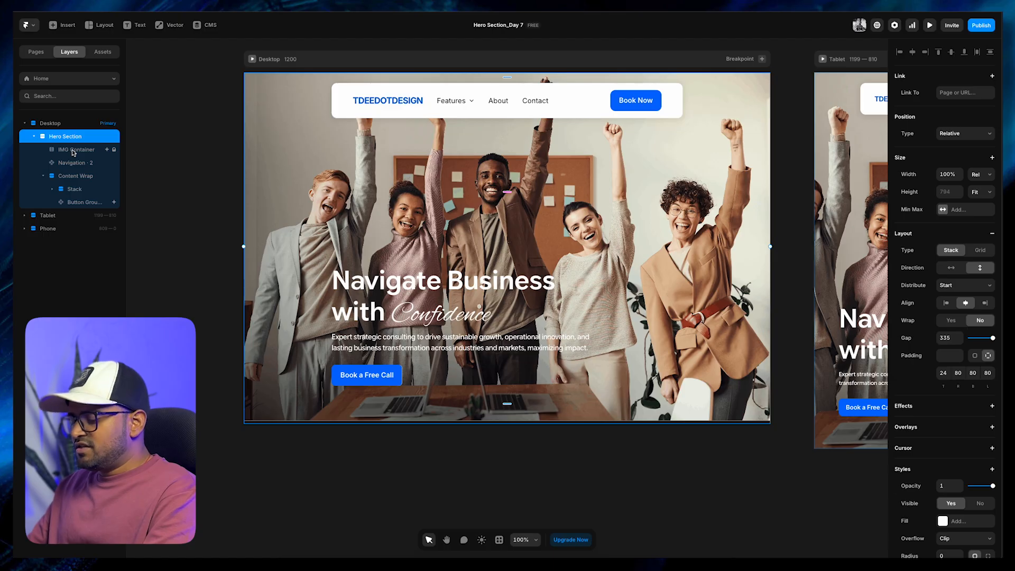
# Copy the IMG Container from the Hero Section_Day 7 project onto the canvas beside the Desktop page and delete the stray empty frame
pyautogui.click(74, 150)
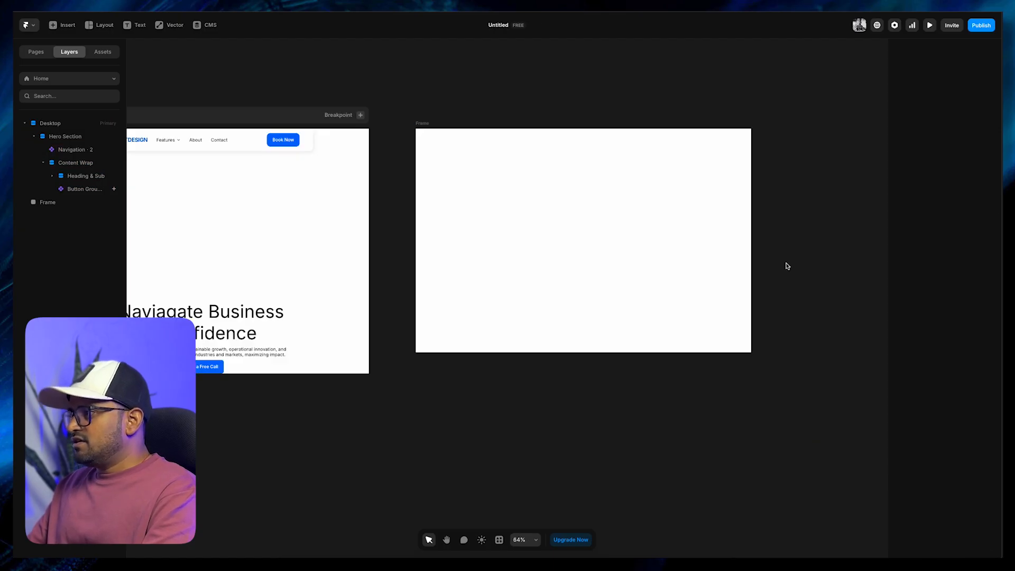
pyautogui.click(696, 244)
pyautogui.click(793, 286)
pyautogui.hotkey('ctrl', 'v')
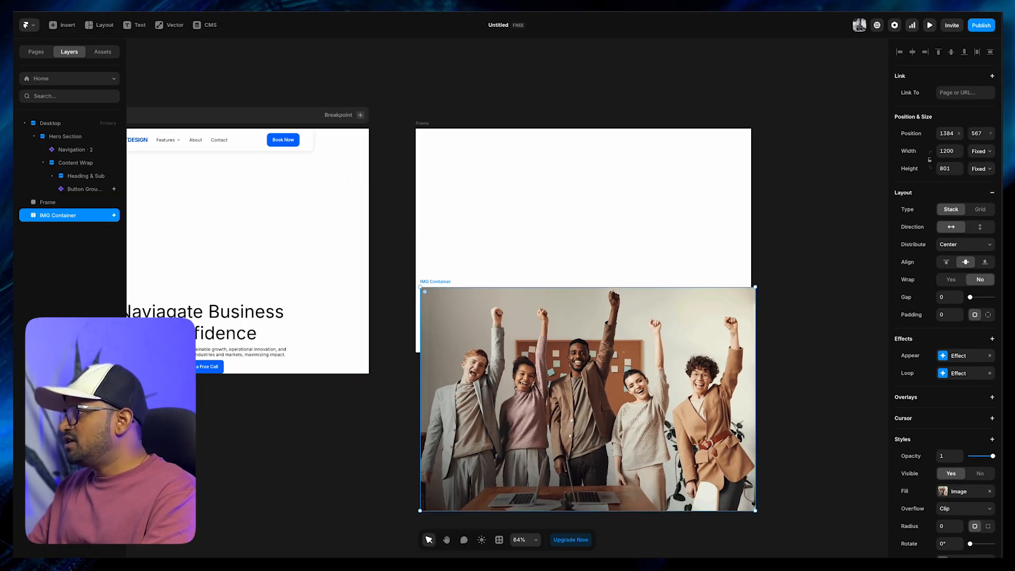
pyautogui.click(420, 125)
pyautogui.press('Delete')
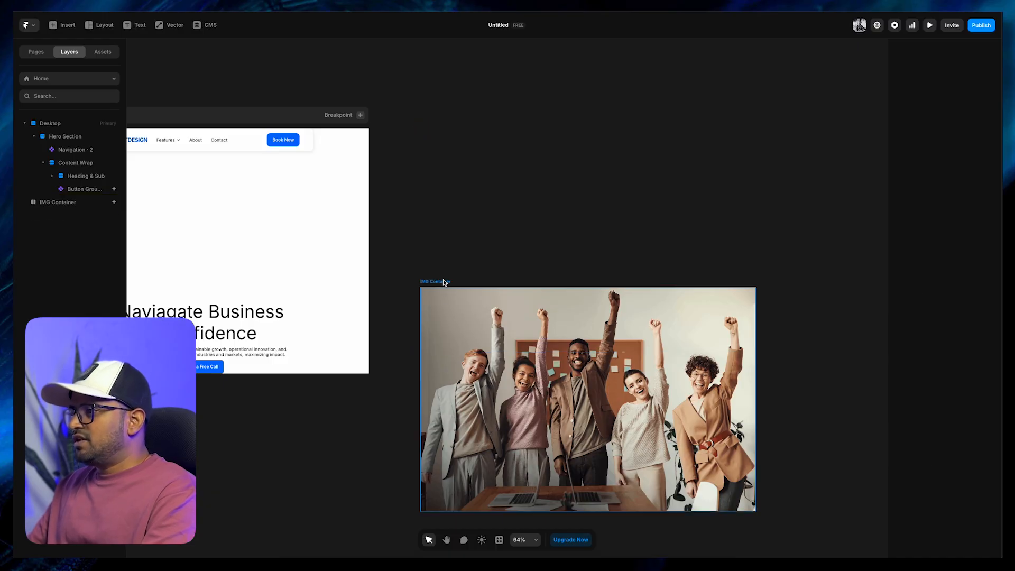
# Move the IMG Container up level with the top of the Desktop page and check its image fill settings
pyautogui.moveTo(443, 283); pyautogui.dragTo(435, 132)
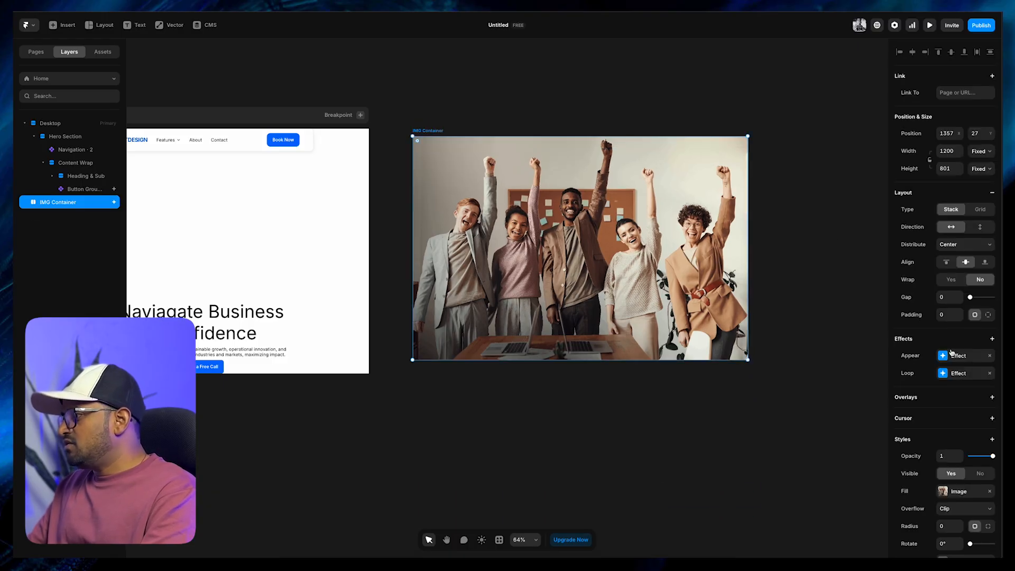
pyautogui.scroll(-3, 933, 325)
pyautogui.click(944, 411)
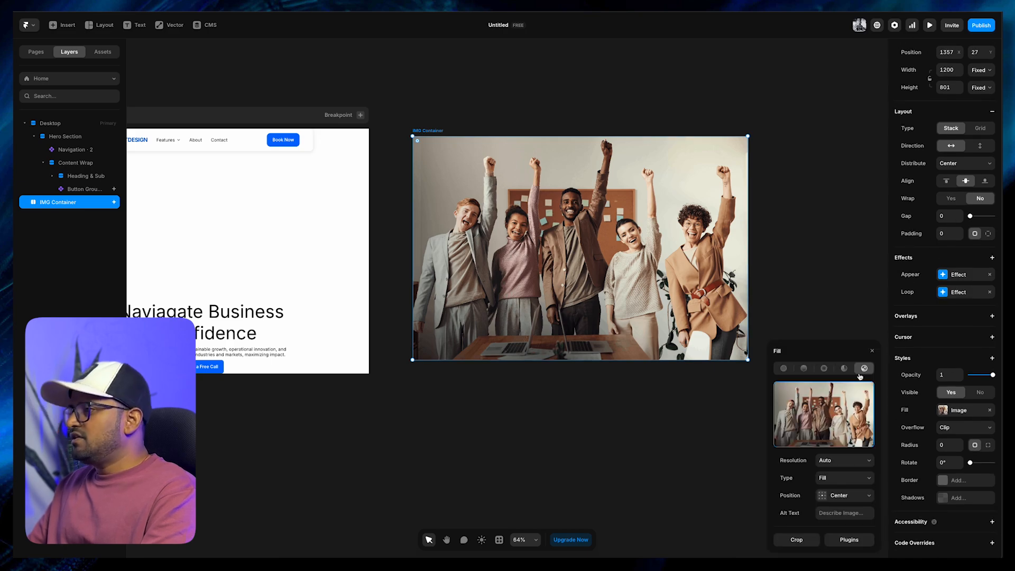
pyautogui.click(593, 400)
pyautogui.press('space')
pyautogui.moveTo(435, 105); pyautogui.dragTo(614, 120)
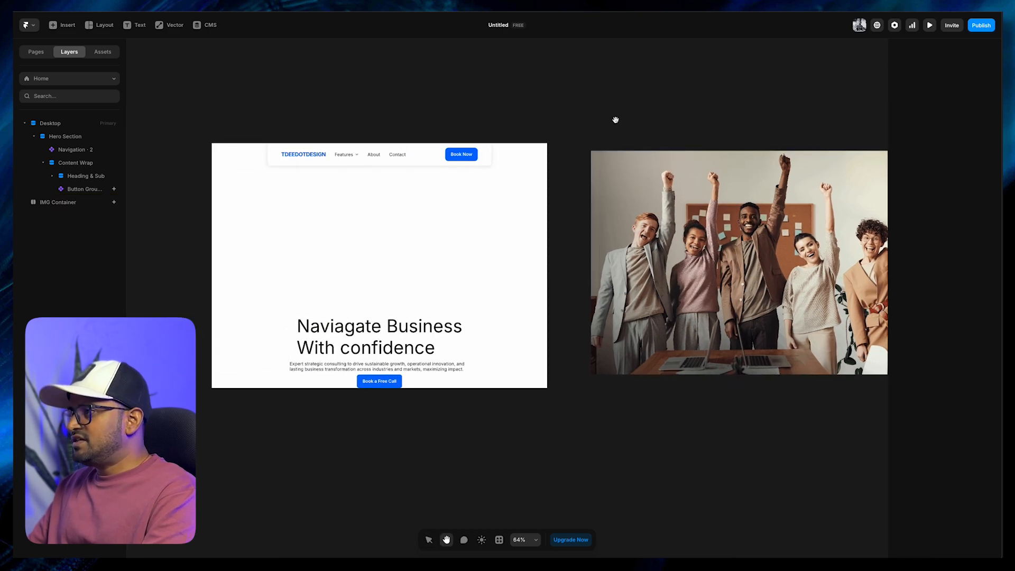
# Move the IMG Container from the canvas into the Hero Section stack and order it above the Navigation layer
pyautogui.click(602, 143)
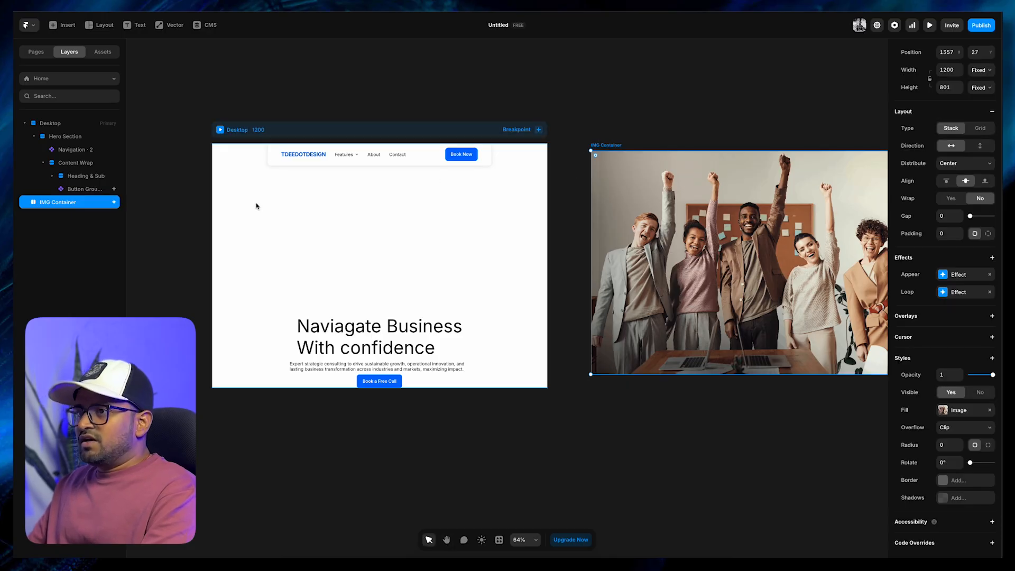
pyautogui.hotkey('ctrl', 'x')
pyautogui.click(65, 137)
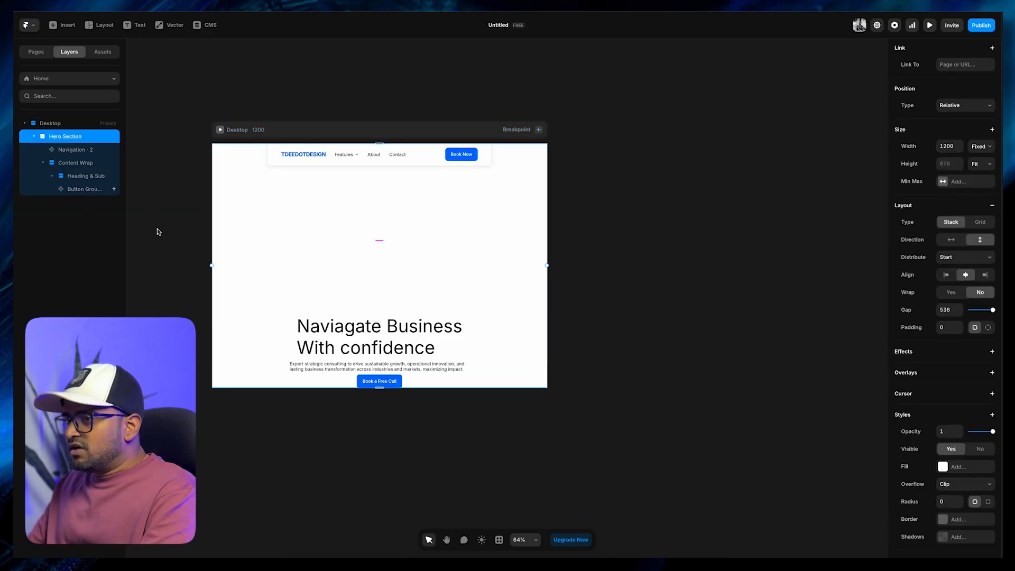
pyautogui.hotkey('ctrl', 'v')
pyautogui.moveTo(73, 199); pyautogui.dragTo(68, 144)
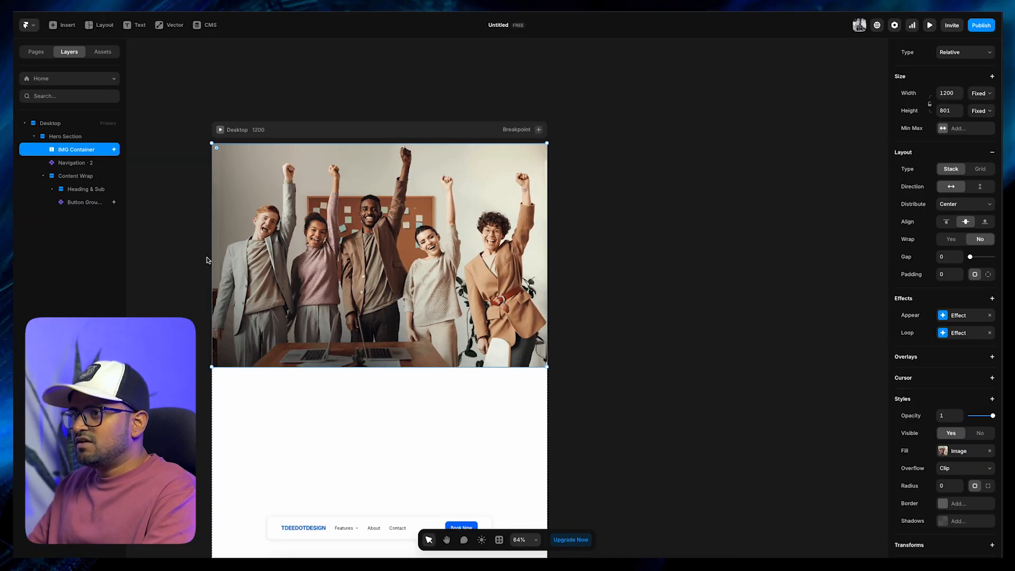
# Set the IMG Container's position type to Absolute so it sits behind the other Hero Section content
pyautogui.scroll(-3, 394, 400)
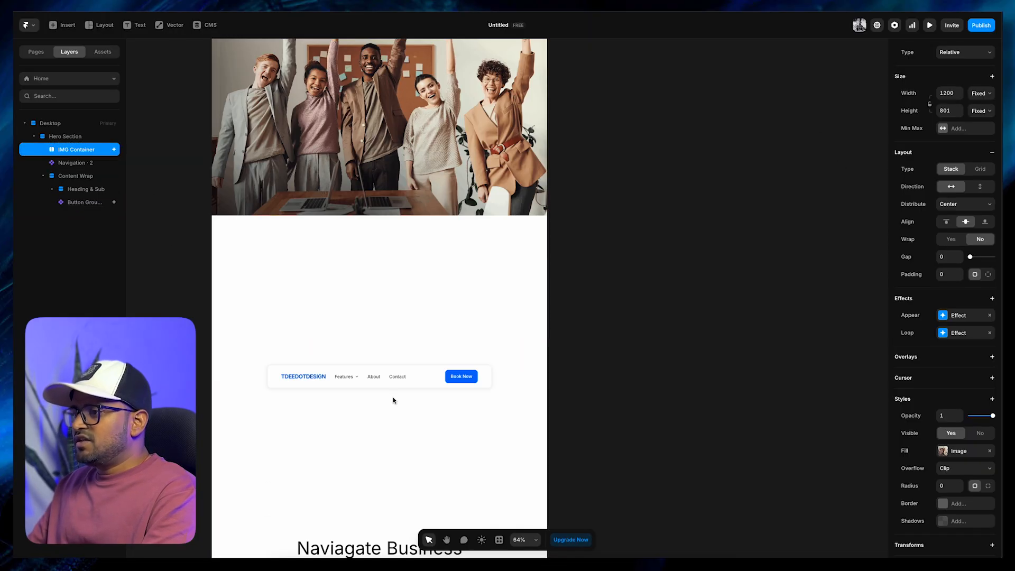
pyautogui.scroll(-3, 383, 366)
pyautogui.click(254, 176)
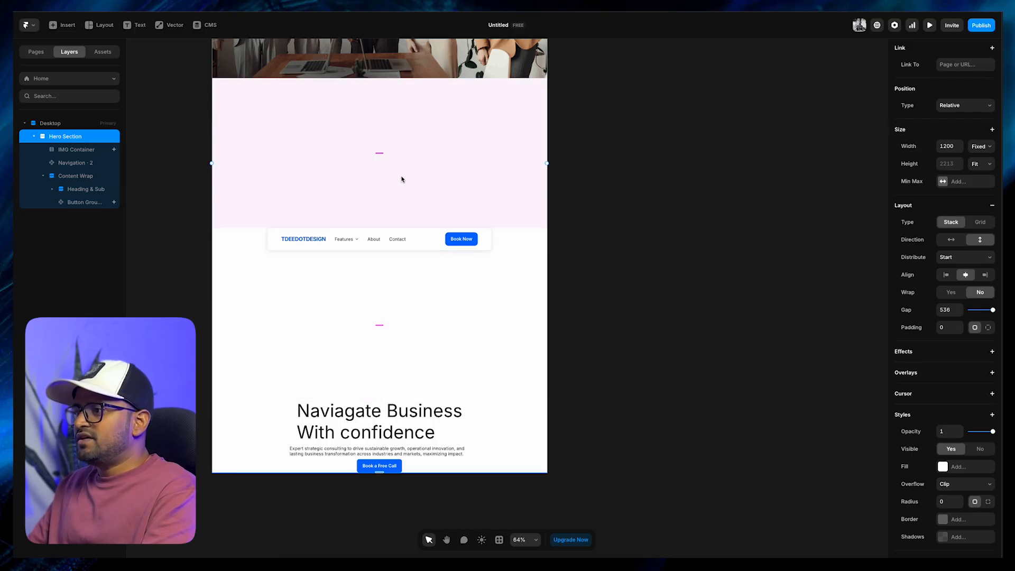
pyautogui.scroll(3, 423, 244)
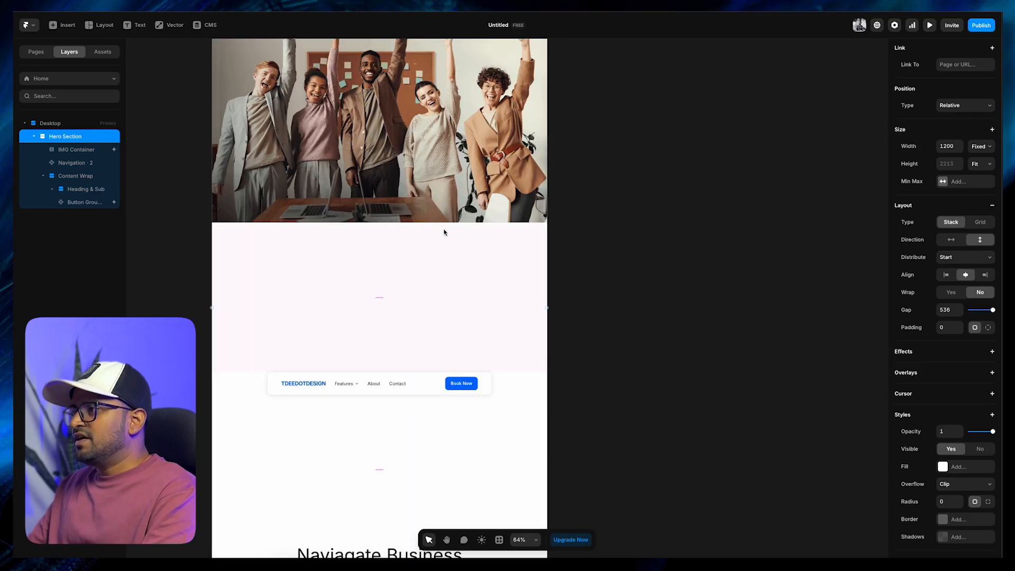
pyautogui.scroll(1, 444, 232)
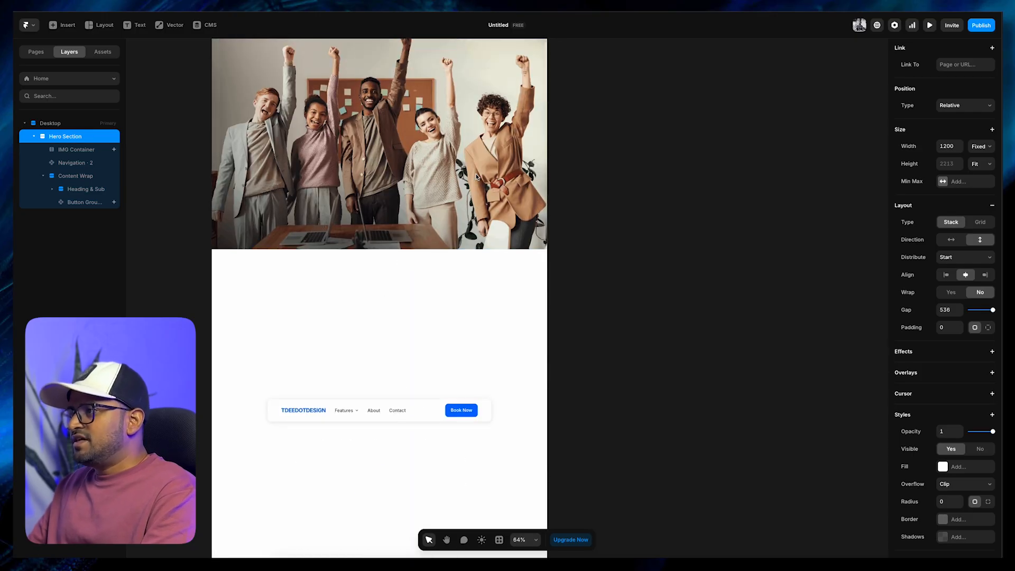
pyautogui.click(76, 150)
pyautogui.scroll(3, 971, 99)
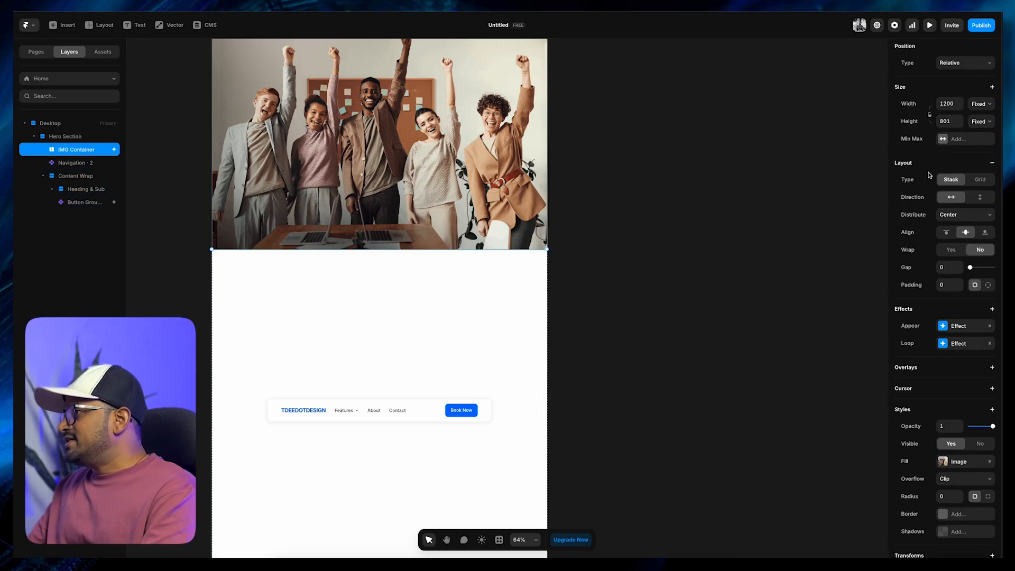
pyautogui.click(955, 133)
pyautogui.click(959, 125)
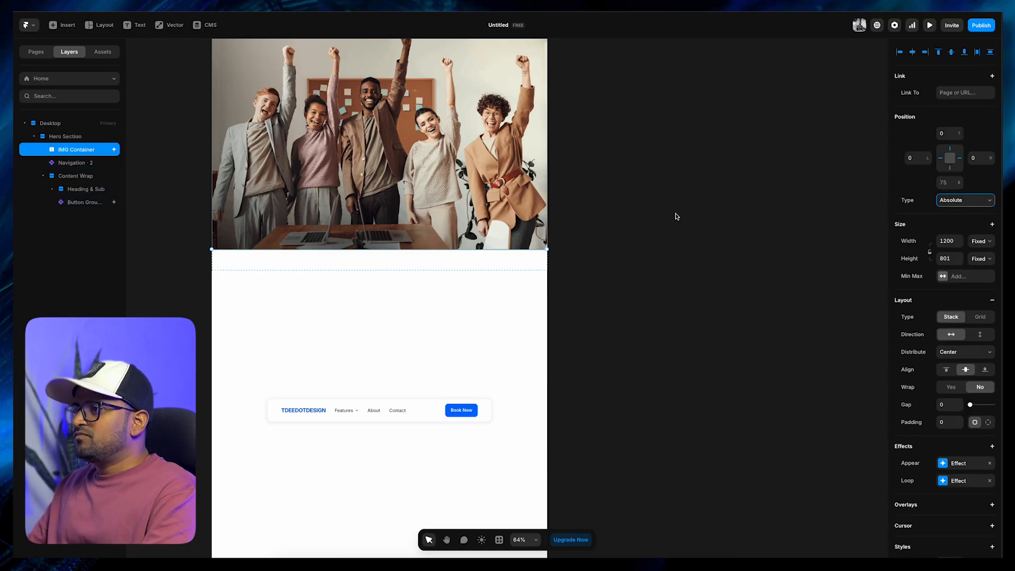
pyautogui.scroll(2, 446, 236)
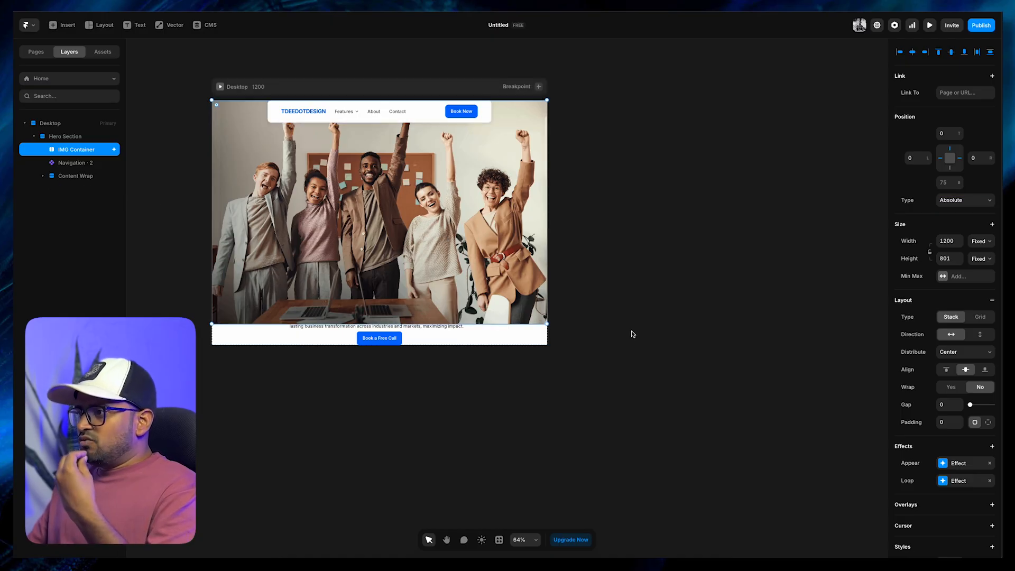
# Examine the layer order of the IMG Container, Navigation and Content Wrap inside the Hero Section
pyautogui.click(415, 337)
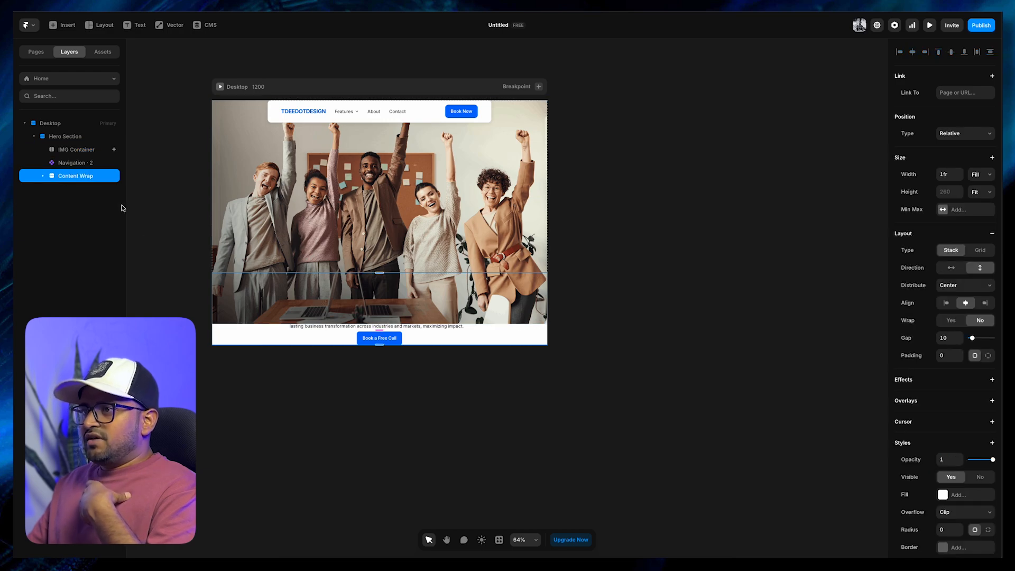
pyautogui.click(74, 164)
pyautogui.click(69, 176)
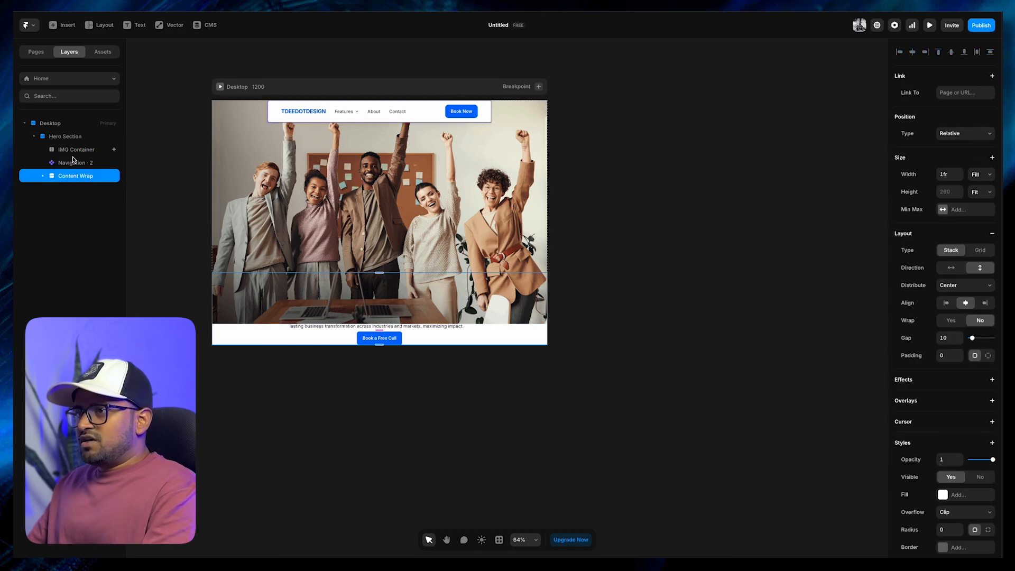
pyautogui.moveTo(74, 150); pyautogui.dragTo(70, 192)
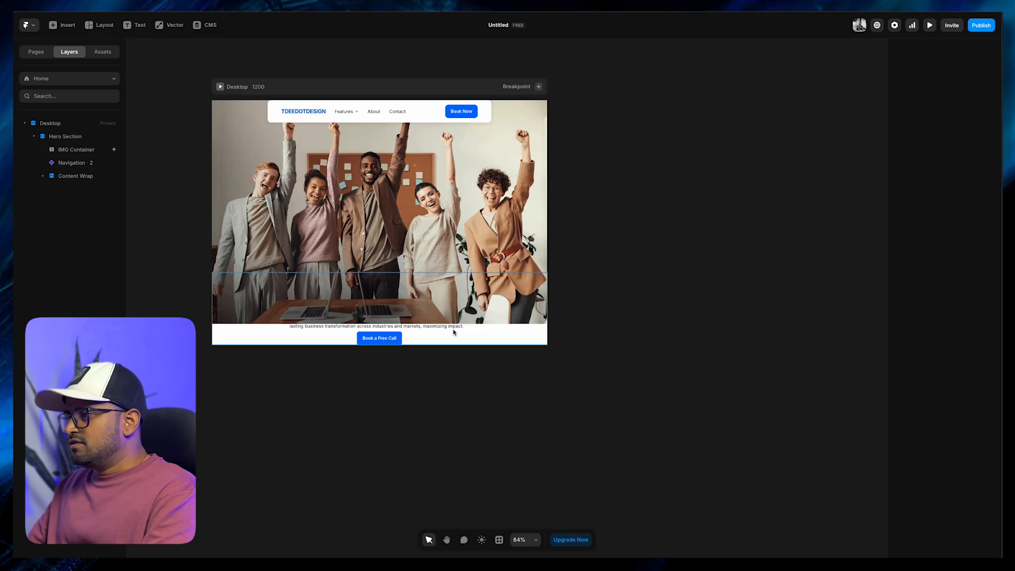
# Add a Z Index style of 1 to the Content Wrap stack
pyautogui.click(479, 339)
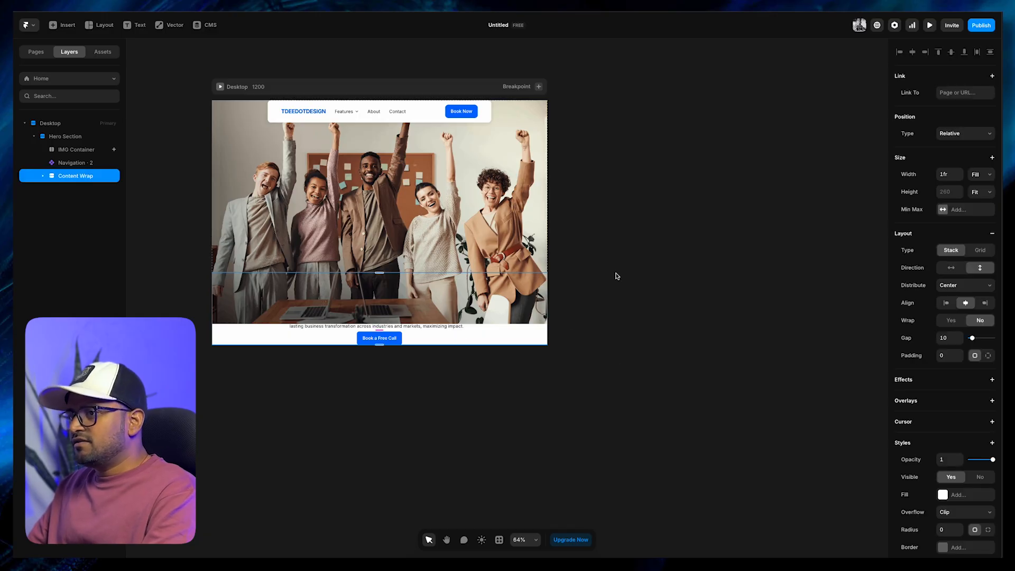
pyautogui.click(993, 443)
pyautogui.click(958, 433)
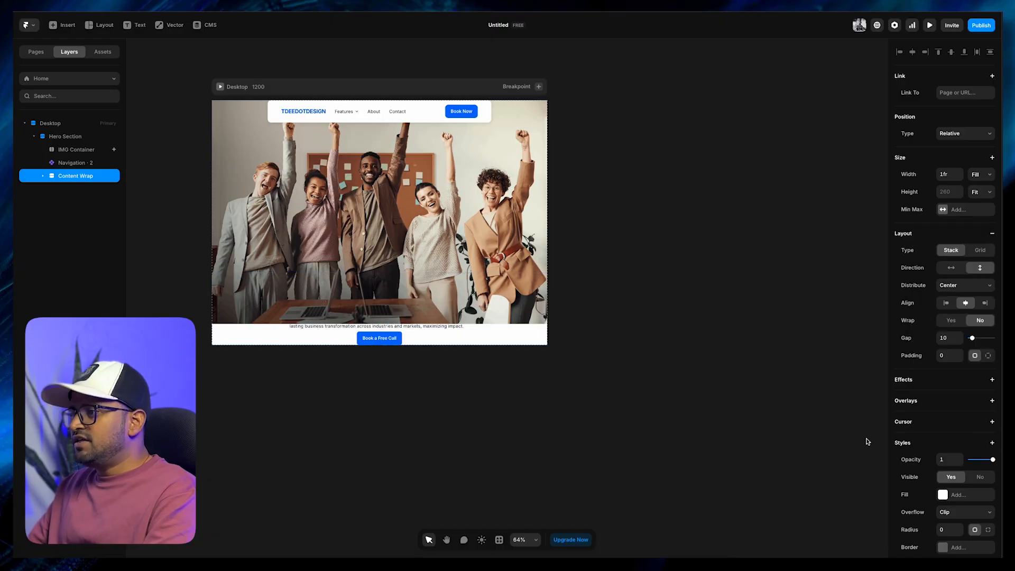
pyautogui.scroll(-3, 956, 476)
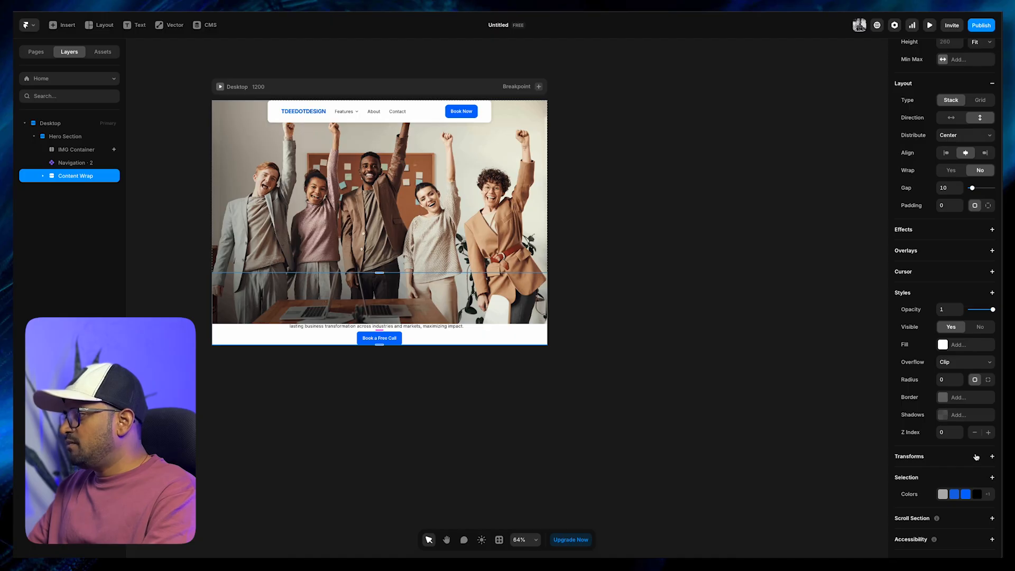
pyautogui.click(988, 433)
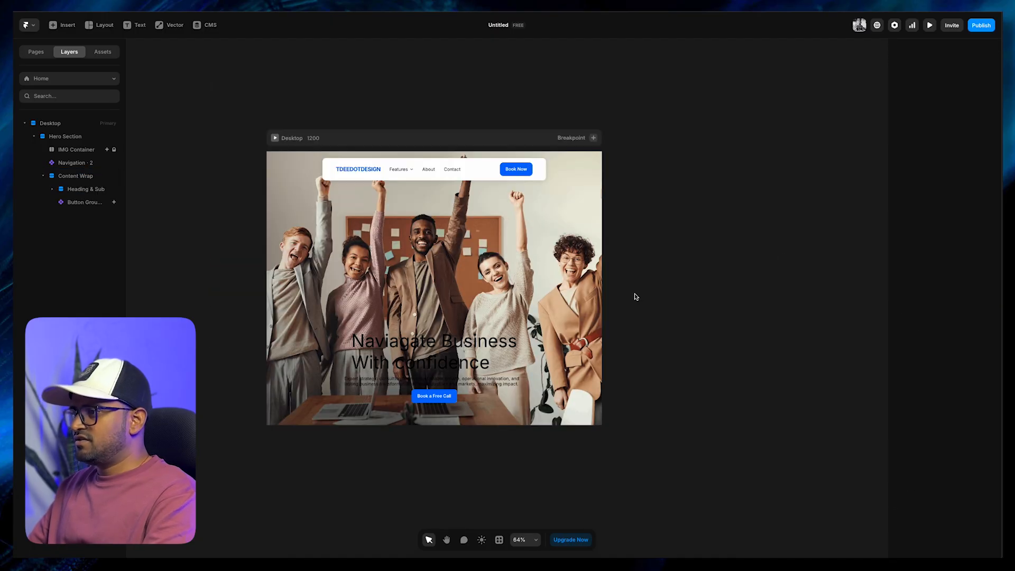
# Inspect the Hero Section stack's padding and how far the IMG Container extends beyond the Desktop page
pyautogui.click(567, 346)
pyautogui.click(655, 353)
pyautogui.moveTo(668, 358); pyautogui.dragTo(663, 329)
pyautogui.click(577, 248)
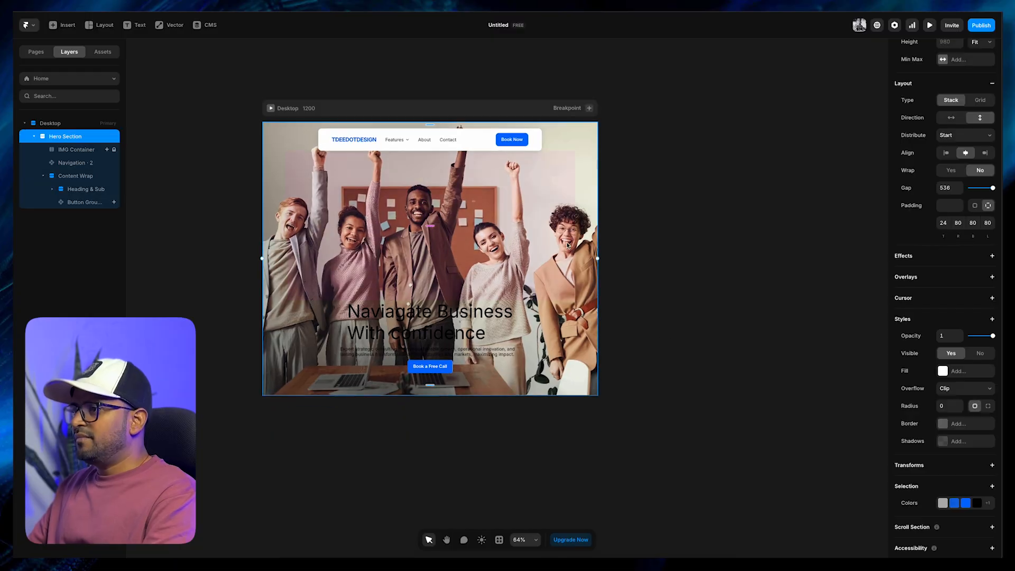
pyautogui.click(227, 227)
pyautogui.click(449, 269)
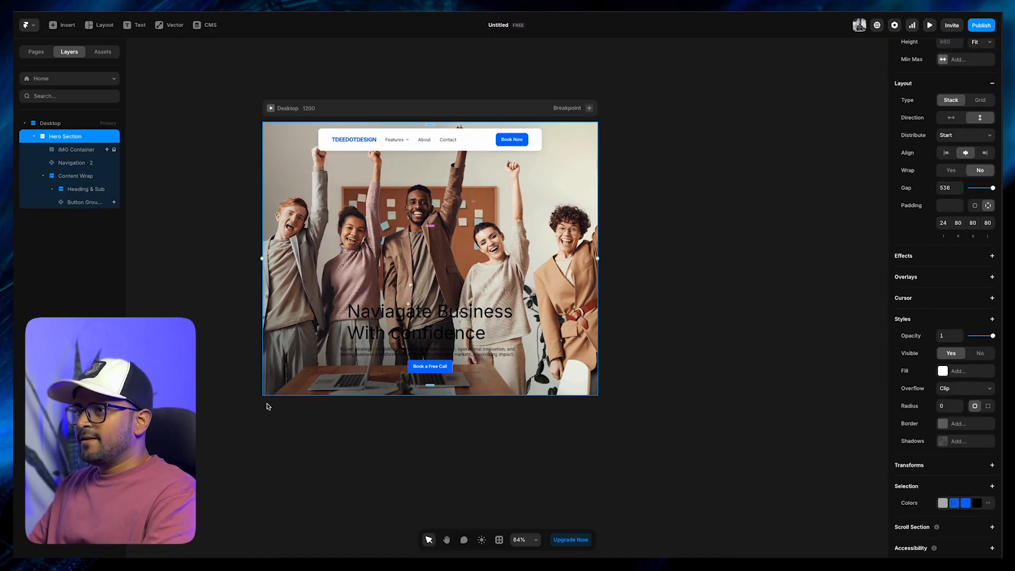
pyautogui.click(77, 149)
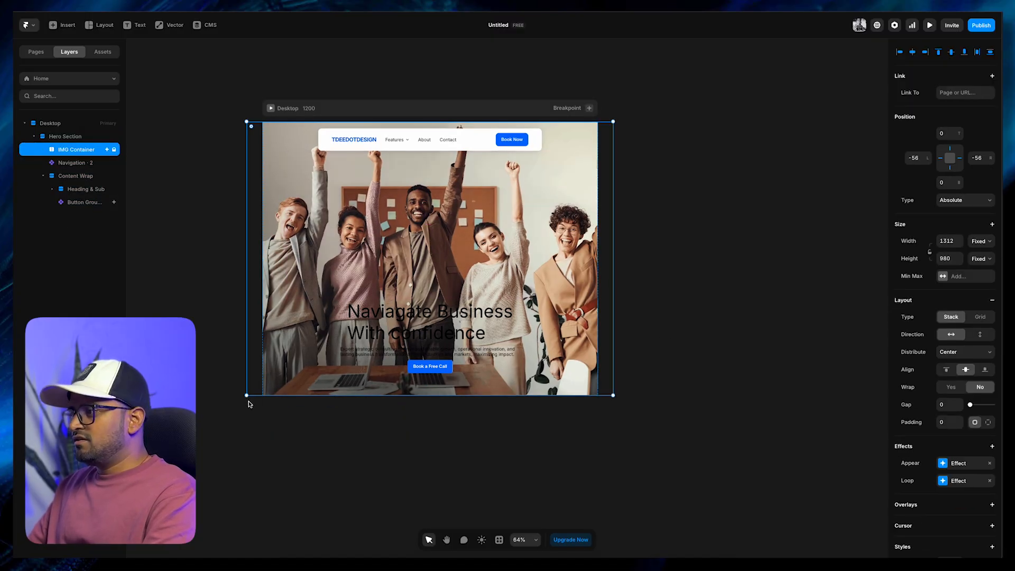
pyautogui.click(200, 276)
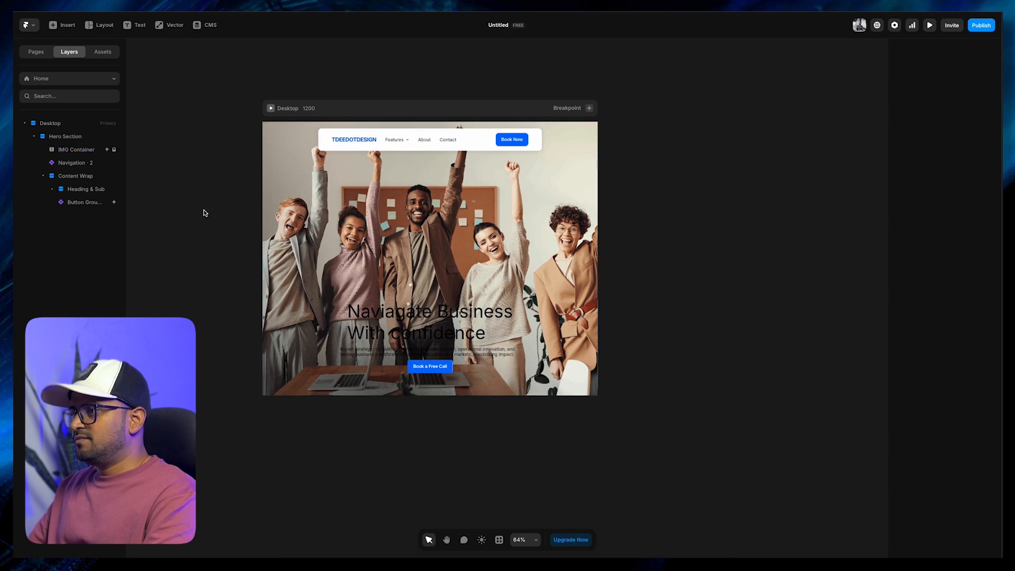
# Compare the placement of the heading, paragraph and button with the finished Hero Section_Day 7 design
pyautogui.moveTo(227, 257); pyautogui.dragTo(192, 256)
pyautogui.click(329, 133)
pyautogui.click(196, 172)
pyautogui.click(341, 330)
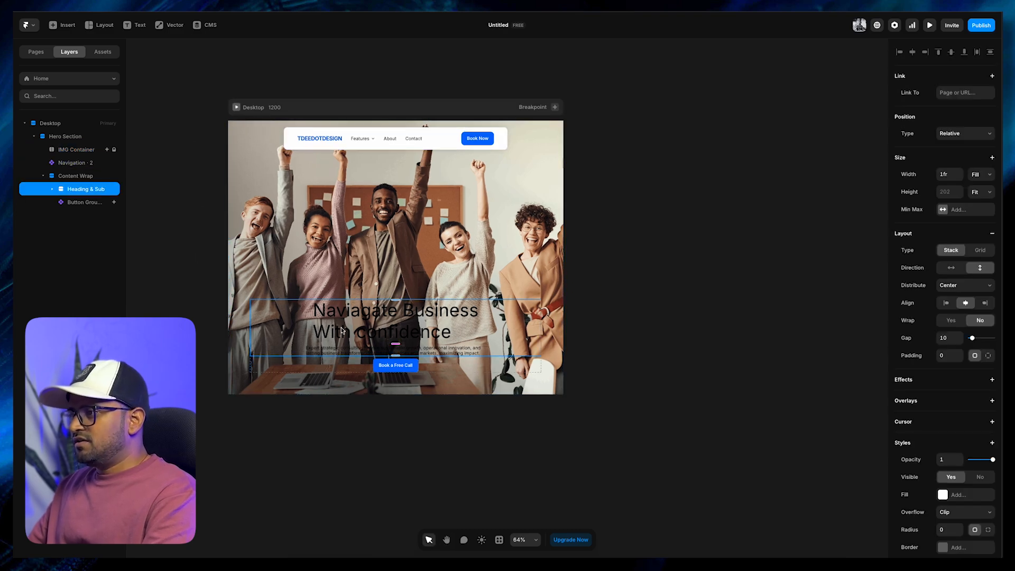
pyautogui.scroll(3, 336, 335)
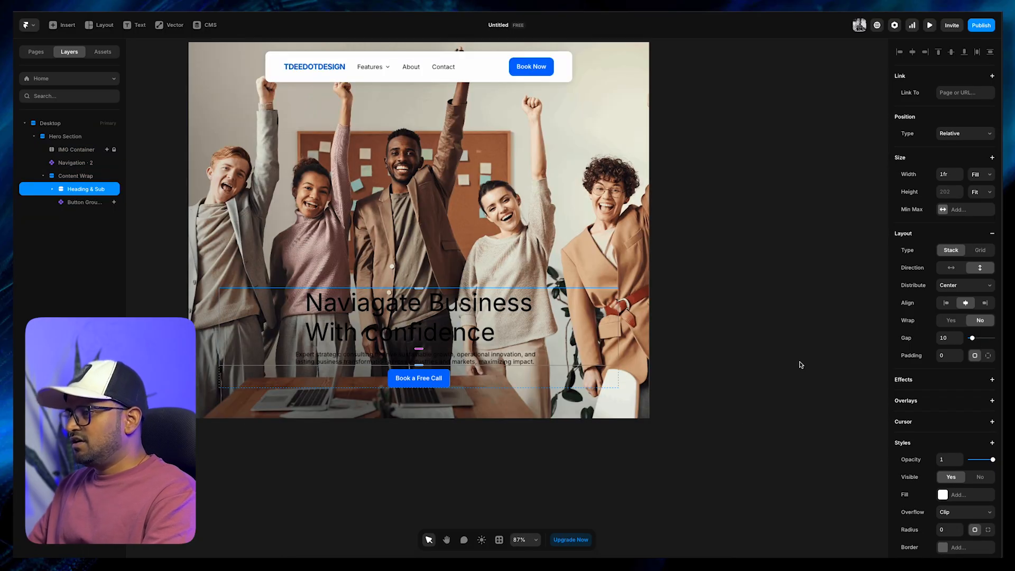
pyautogui.click(679, 444)
pyautogui.press('h')
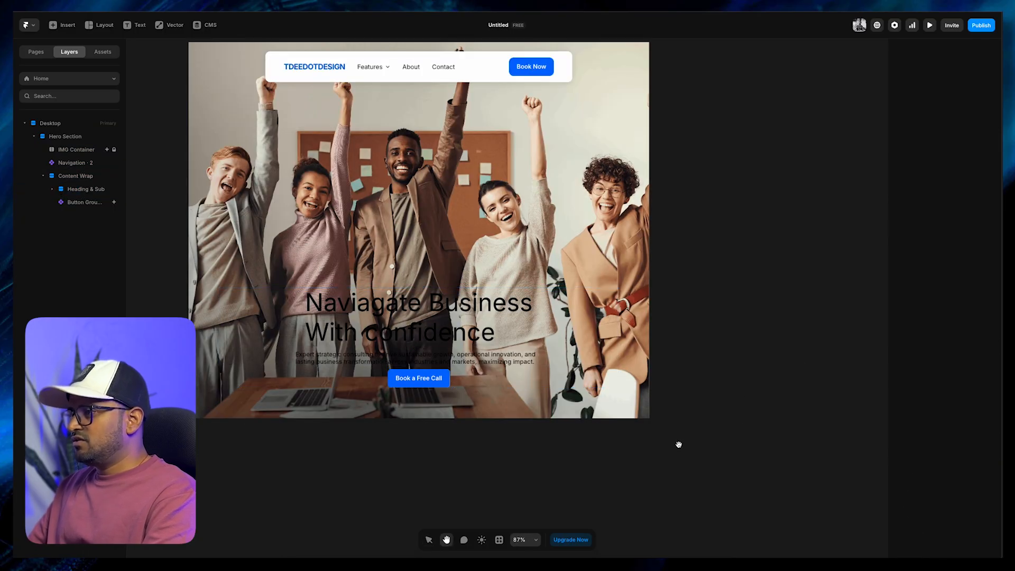
pyautogui.moveTo(679, 445); pyautogui.dragTo(705, 386)
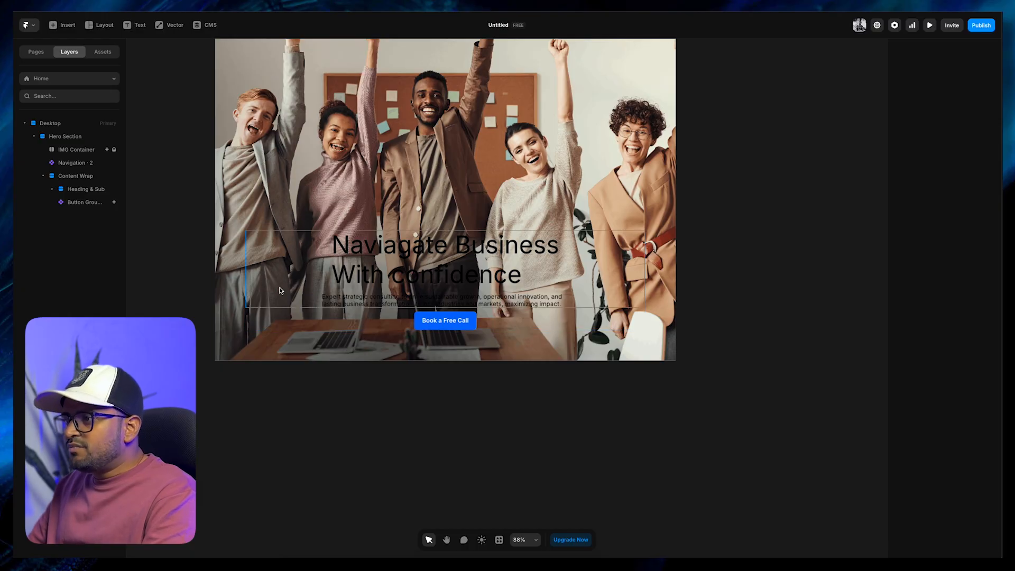
# Align the contents of the Content Wrap stack and its nested Heading & Sub stack to the left
pyautogui.click(260, 315)
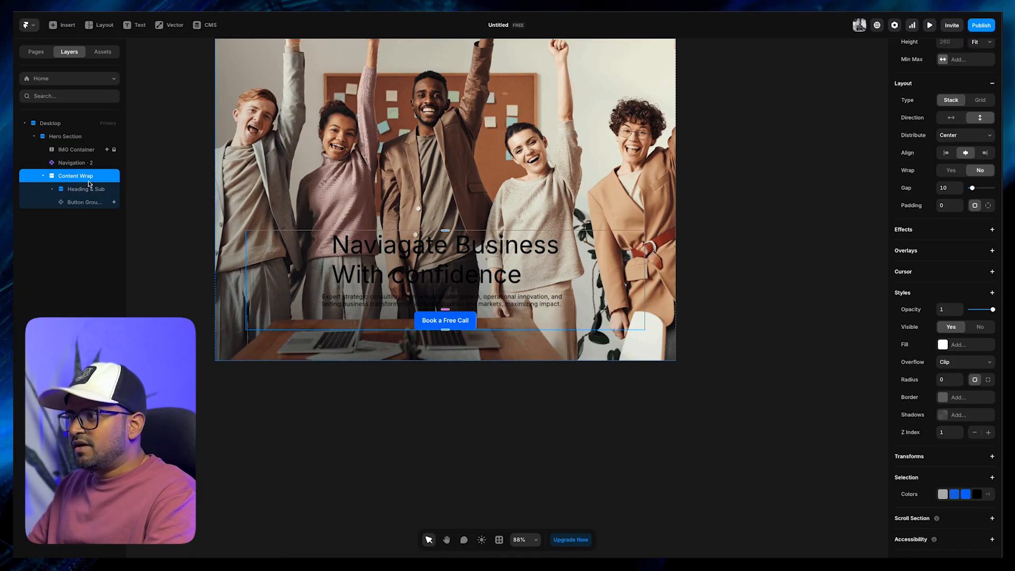
pyautogui.click(947, 152)
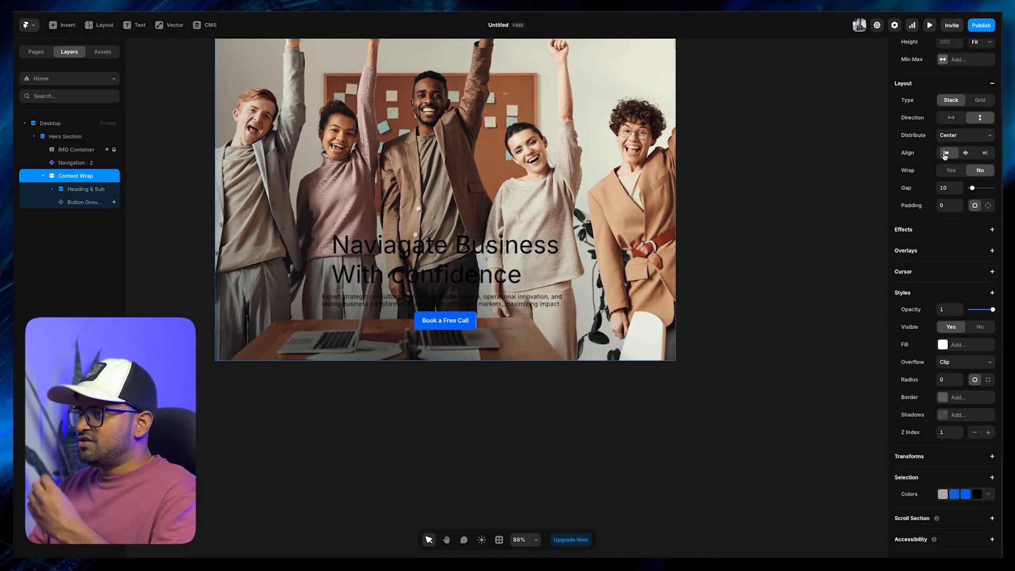
pyautogui.click(494, 286)
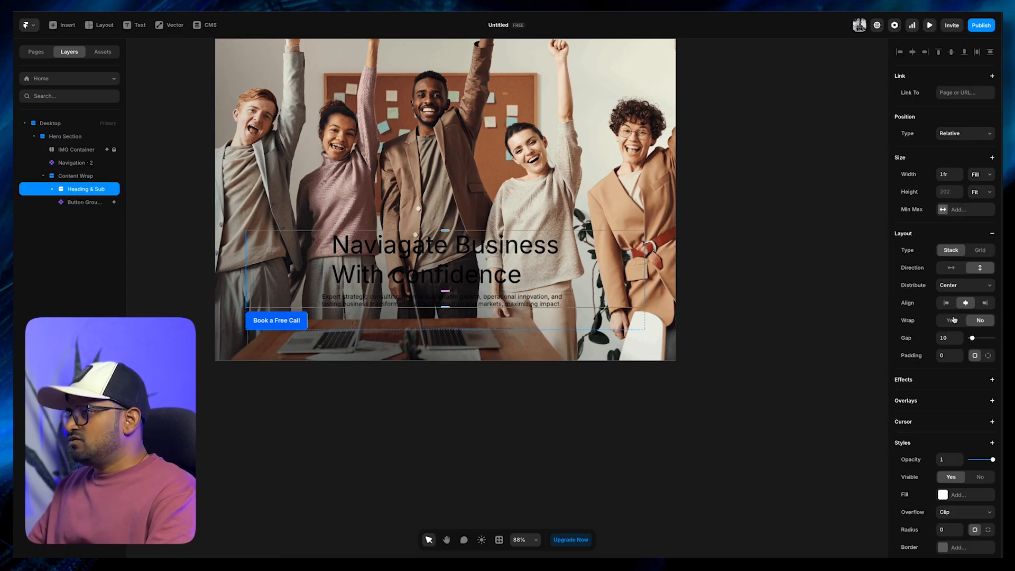
pyautogui.click(946, 303)
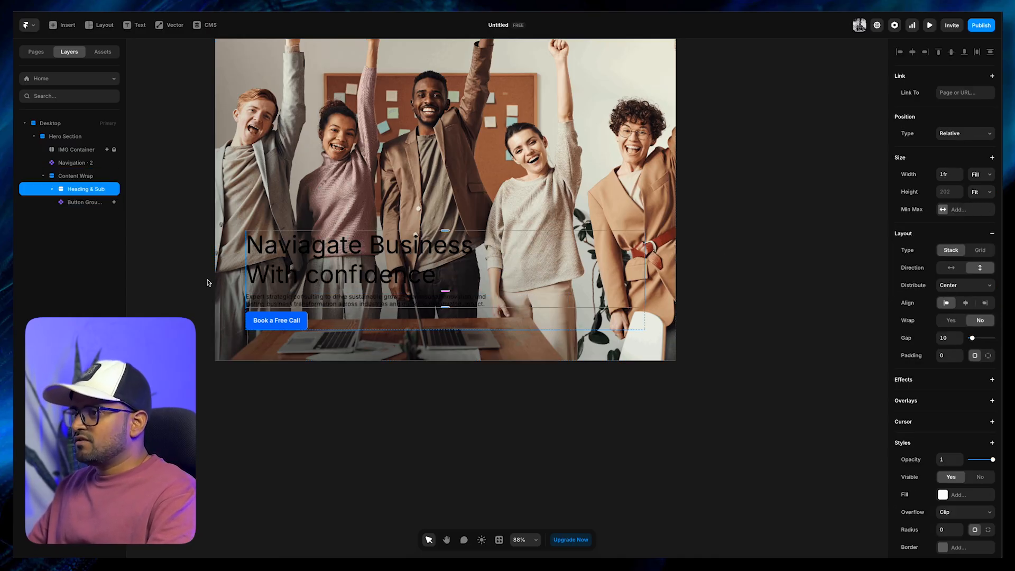
# Set the colour of the headline text inside the Heading & Sub stack to white, FFFFFF
pyautogui.click(51, 191)
pyautogui.click(78, 203)
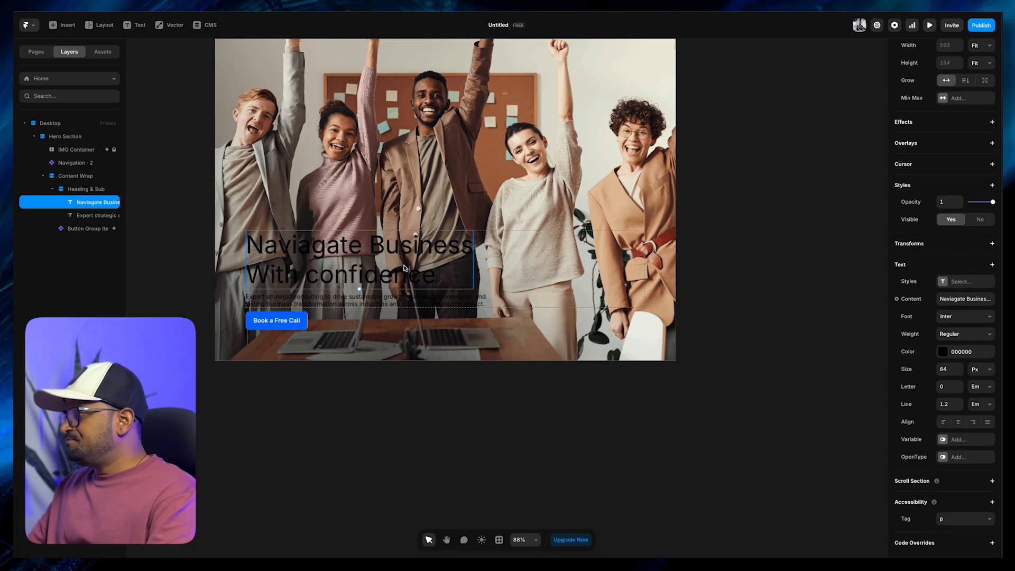
pyautogui.click(943, 355)
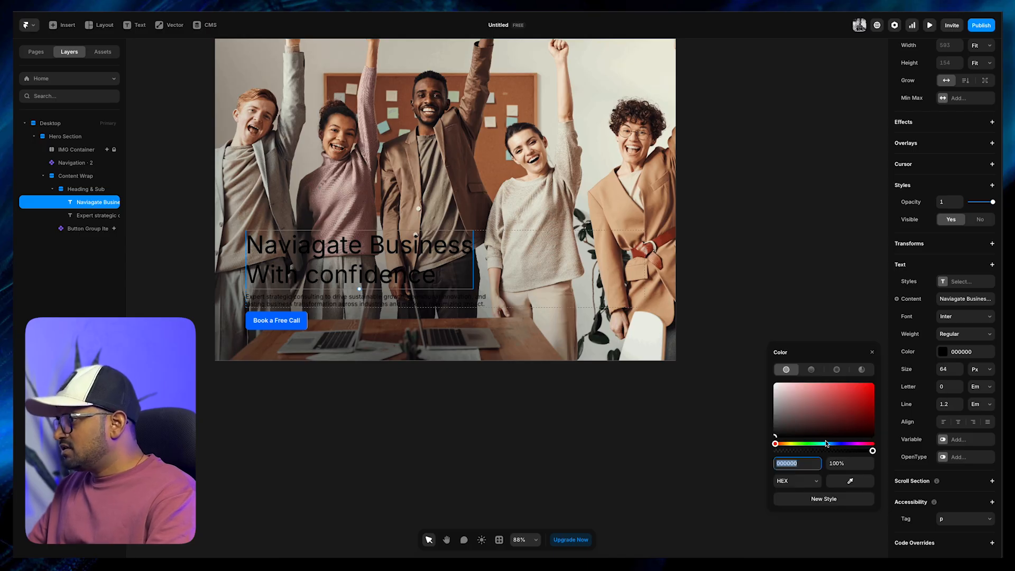
pyautogui.moveTo(792, 424); pyautogui.dragTo(748, 342)
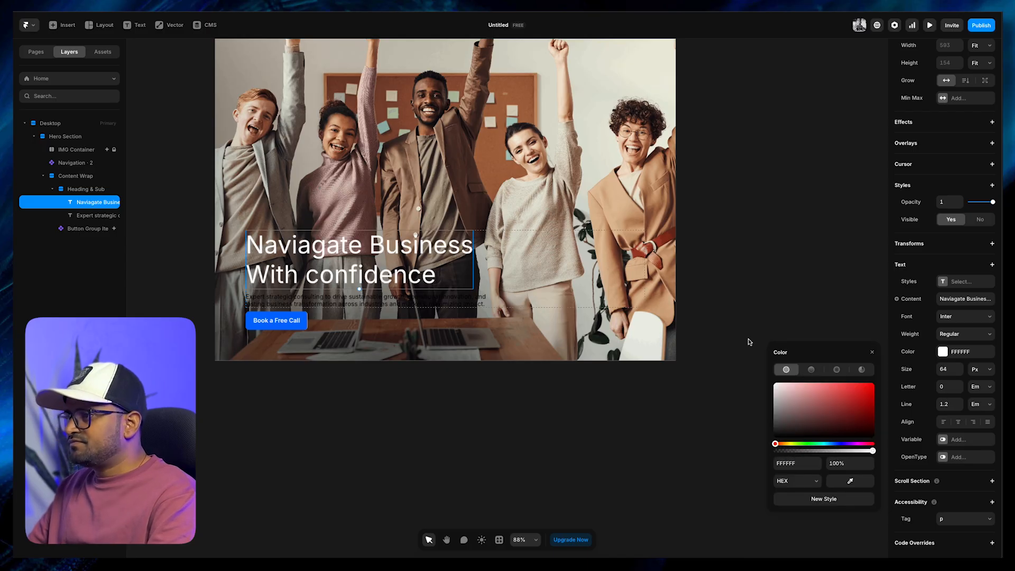
# Set the whole headline text's font to Google Sans Flex with Semibold weight
pyautogui.doubleClick(383, 280)
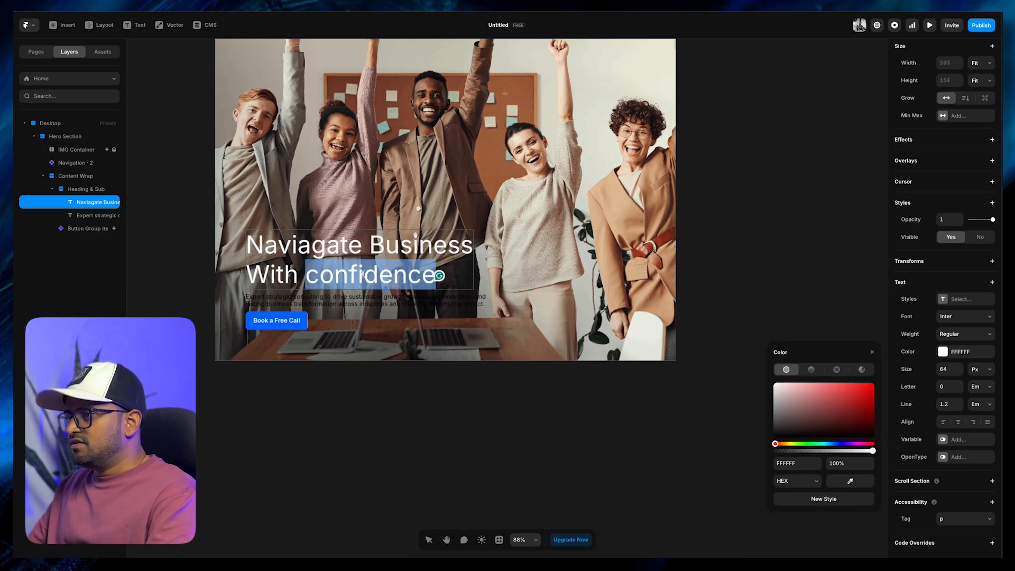
pyautogui.doubleClick(320, 255)
pyautogui.hotkey('ctrl', 'a')
pyautogui.click(949, 318)
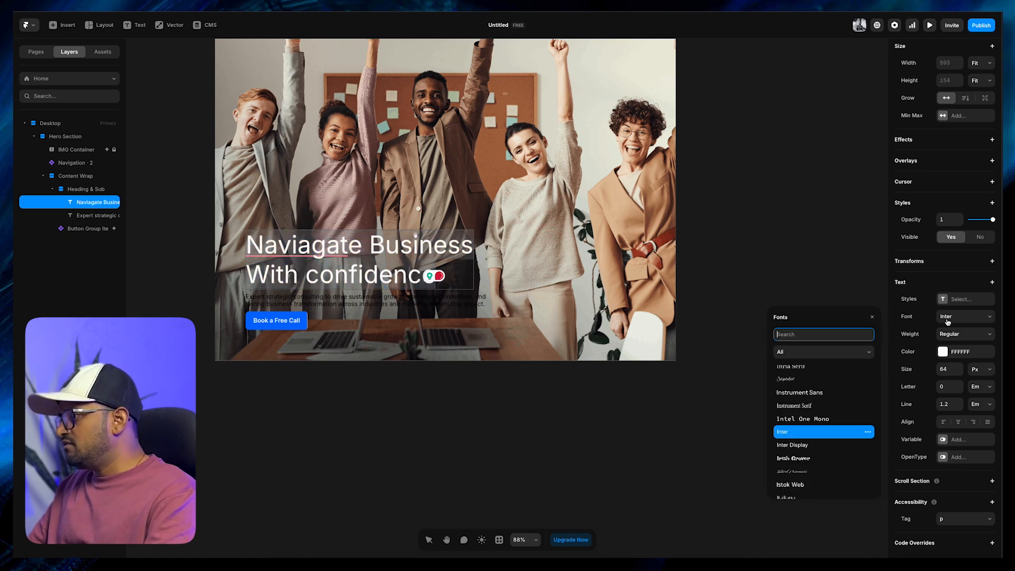
pyautogui.write('google')
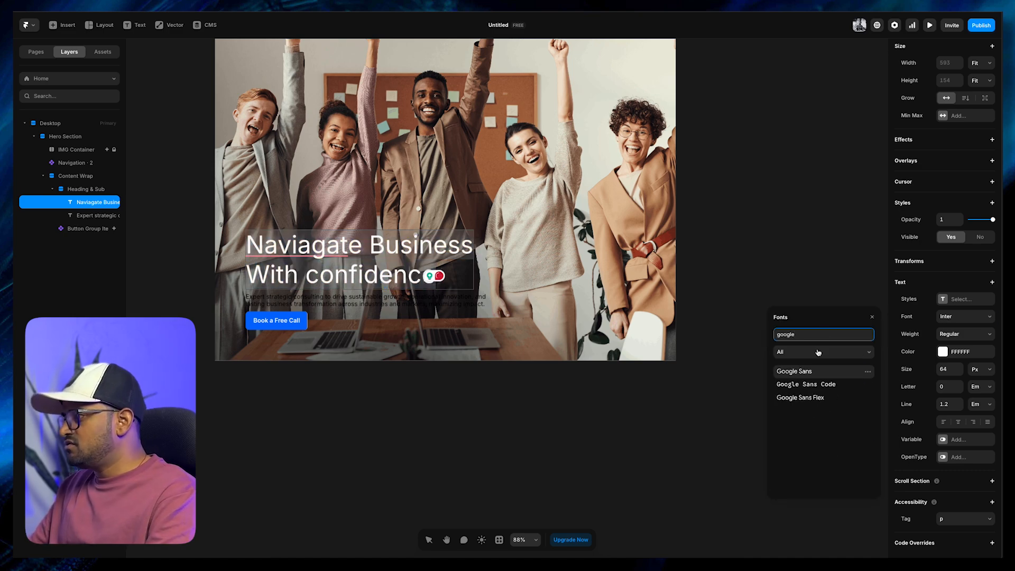
pyautogui.click(789, 398)
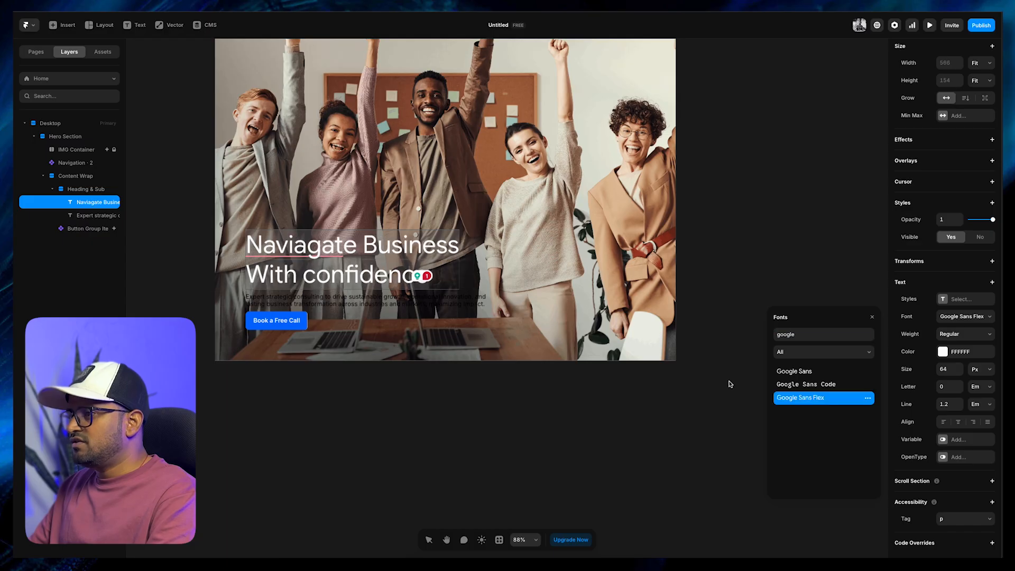
pyautogui.click(958, 341)
pyautogui.click(960, 334)
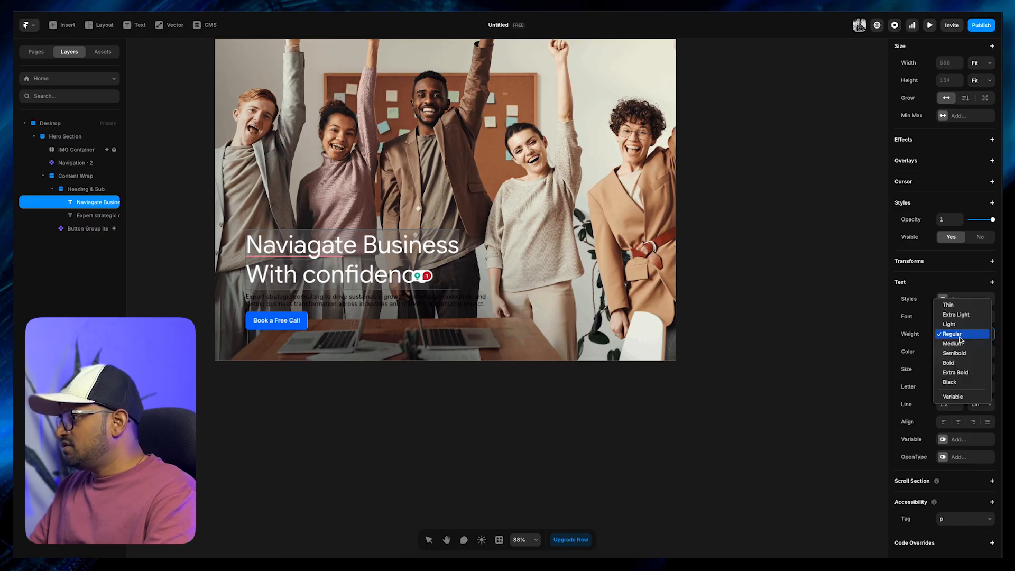
pyautogui.click(955, 353)
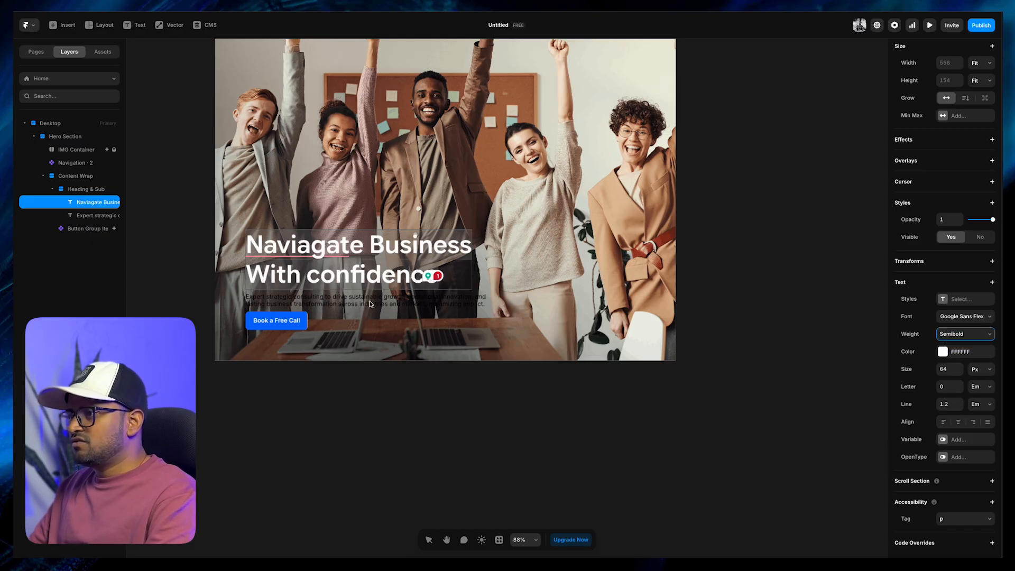
# Try the Alex Brush font on the word "confidence" in the headline
pyautogui.doubleClick(357, 277)
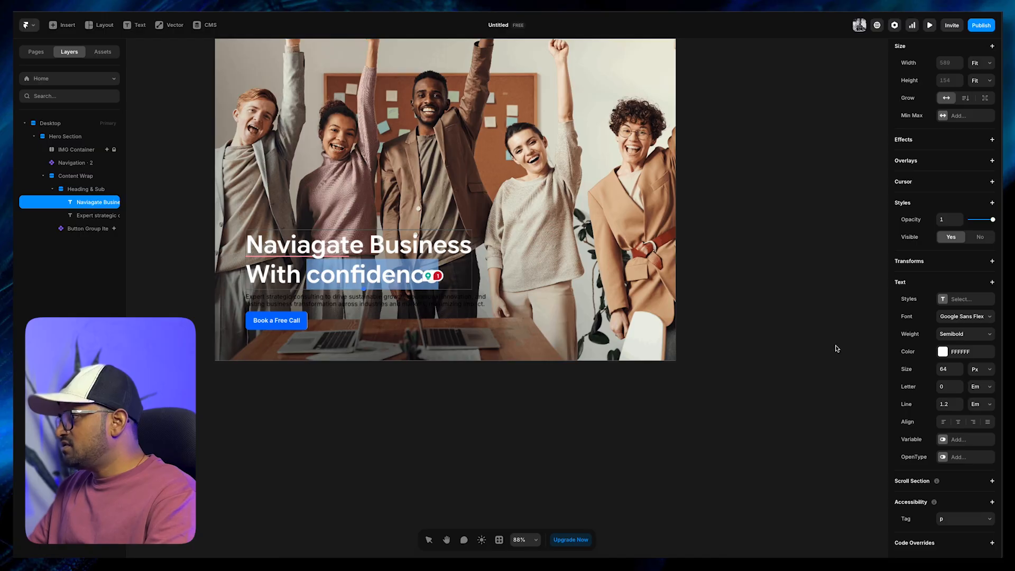
pyautogui.click(950, 317)
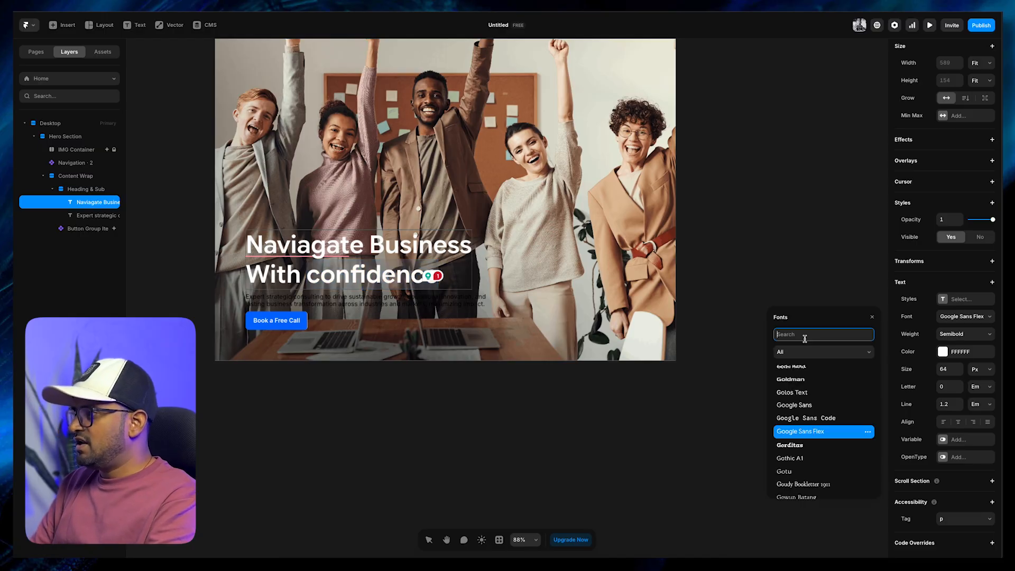
pyautogui.write('alex')
pyautogui.click(814, 371)
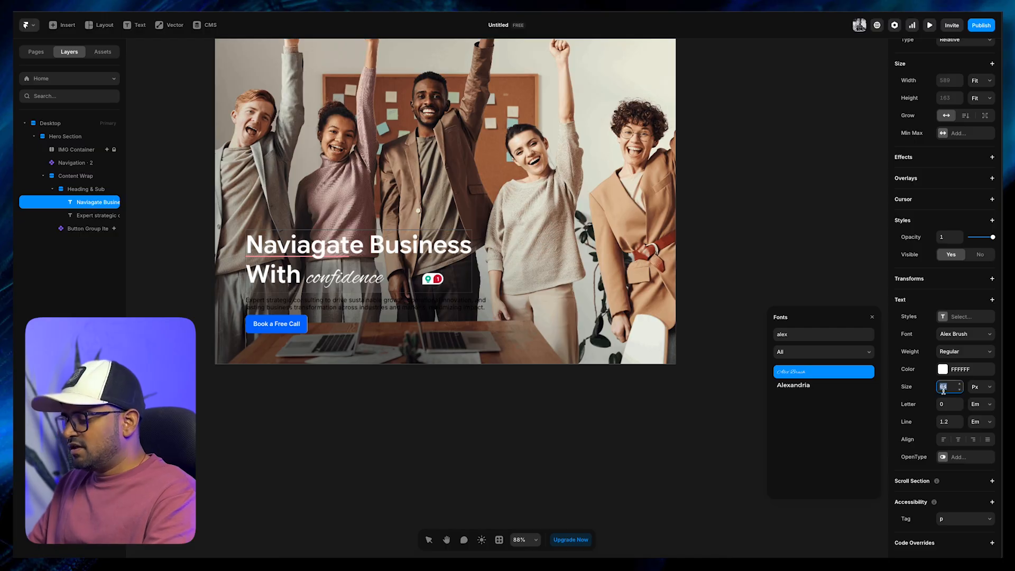
# Set the headline word "confidence" in the Playfair Display font with Bold weight
pyautogui.click(957, 336)
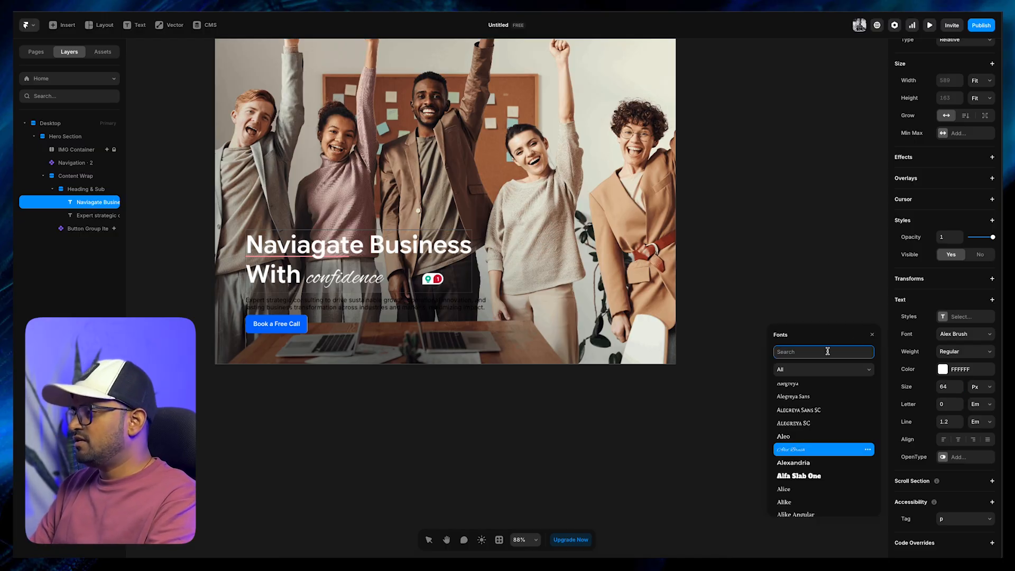
pyautogui.write('playfai')
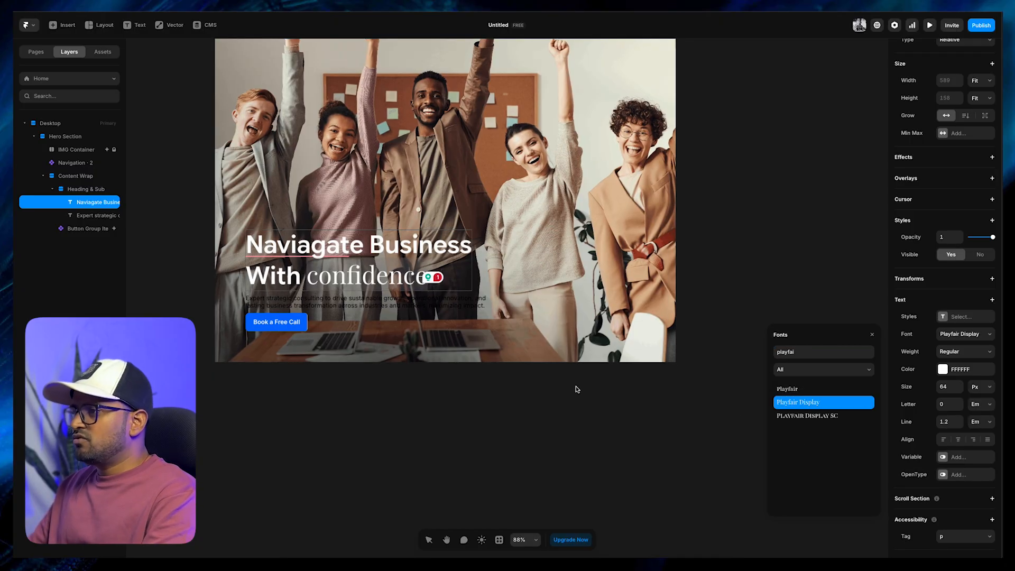
pyautogui.click(975, 349)
pyautogui.click(961, 410)
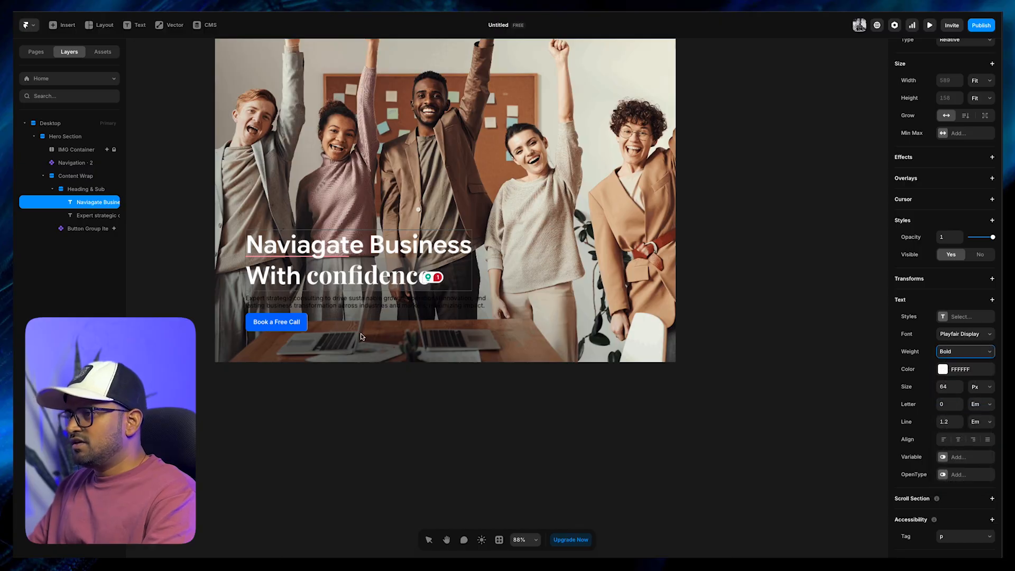
pyautogui.click(359, 438)
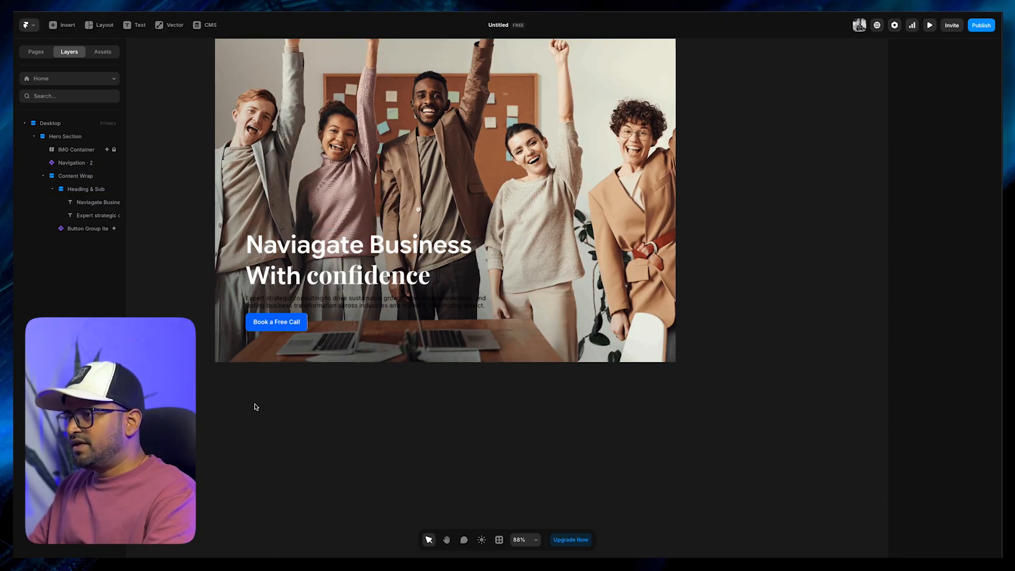
# Tighten the headline's letter spacing to -0.04 em
pyautogui.click(362, 279)
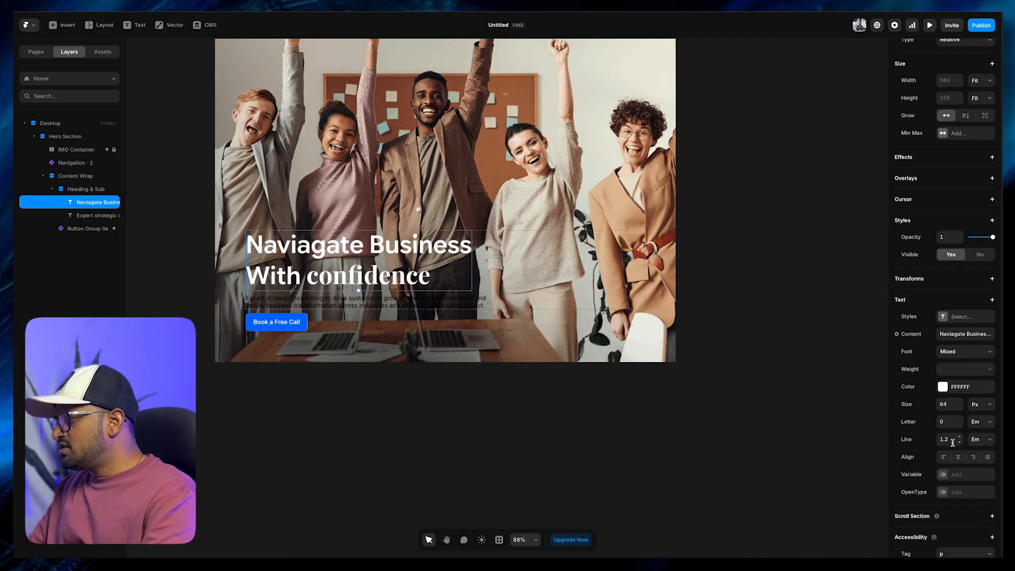
pyautogui.click(960, 425)
pyautogui.click(960, 425)
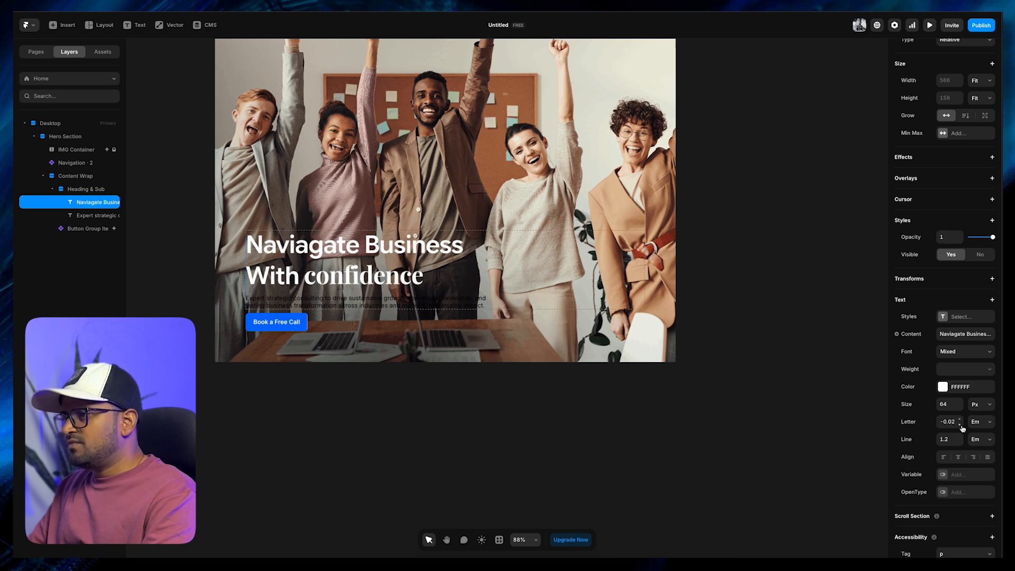
pyautogui.click(959, 426)
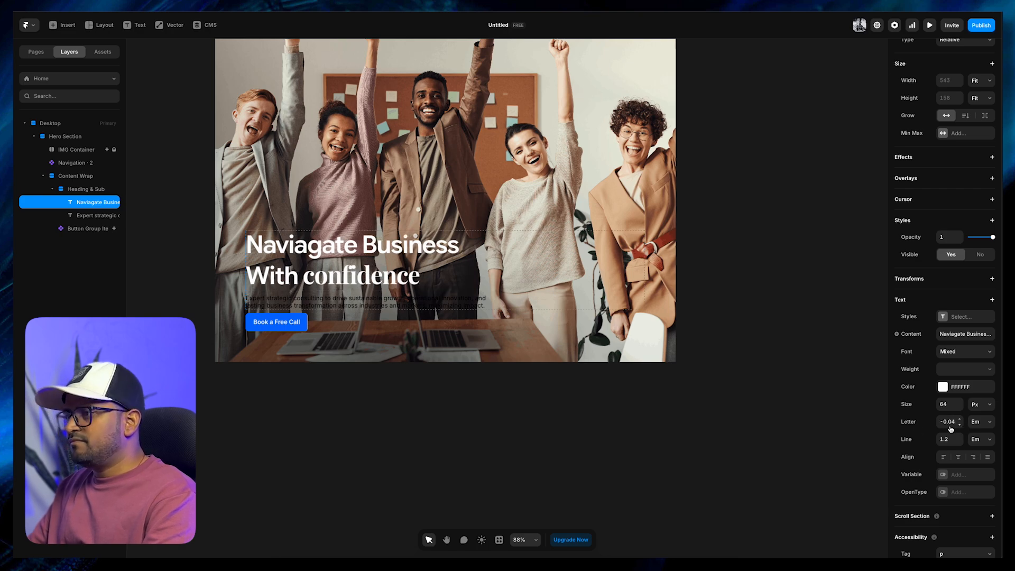
pyautogui.click(680, 475)
pyautogui.moveTo(402, 439); pyautogui.dragTo(412, 436)
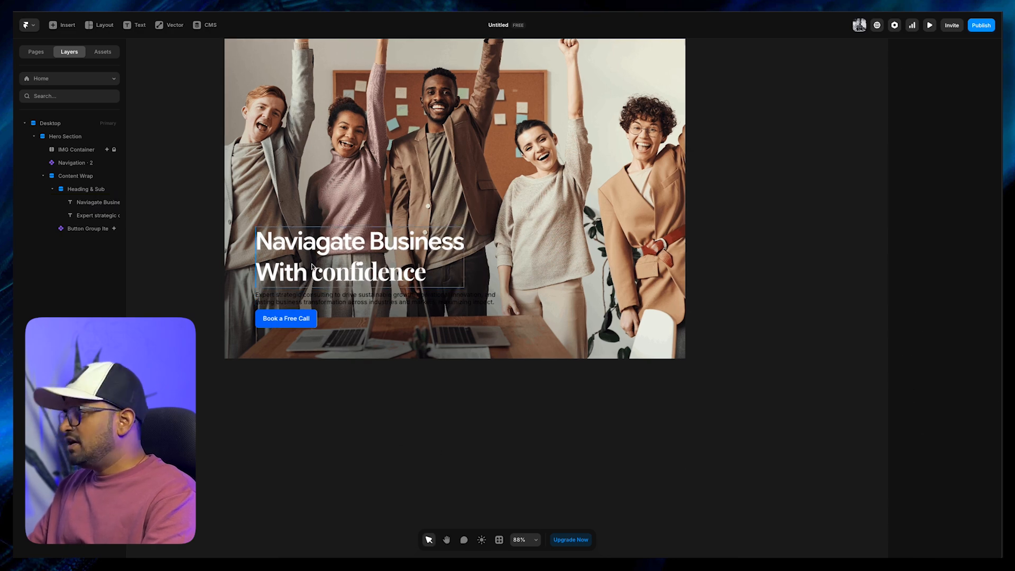
# Set the headline's font size to 80 px
pyautogui.click(407, 267)
pyautogui.click(948, 405)
pyautogui.write('8')
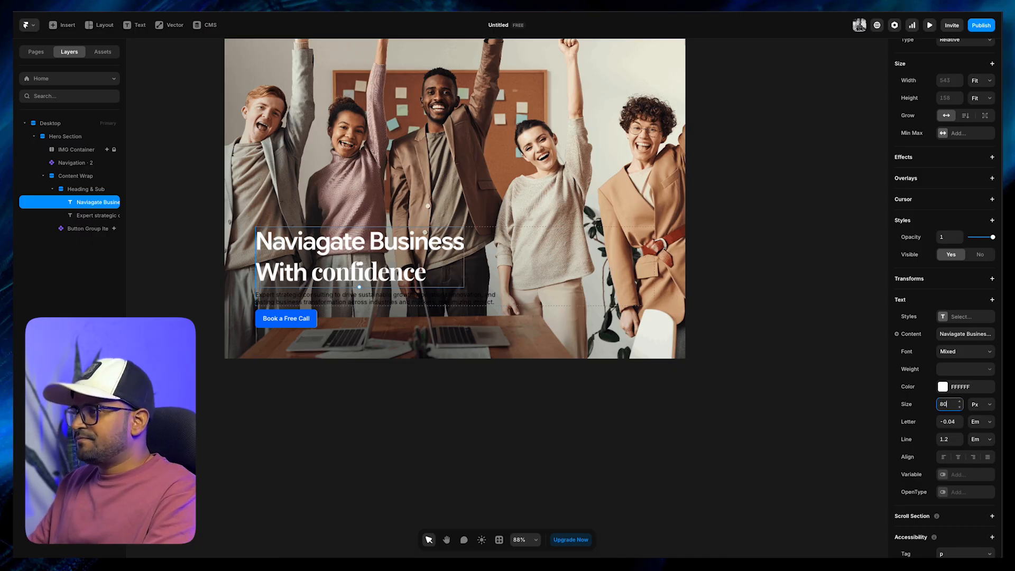
pyautogui.write('0')
pyautogui.click(434, 411)
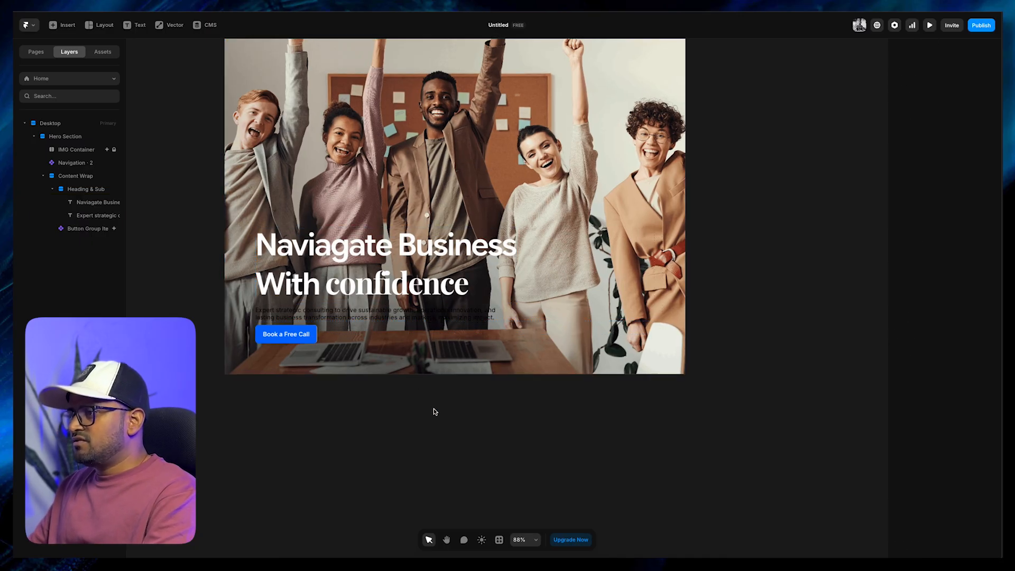
# Reduce the headline's line height to 0.9 em
pyautogui.click(441, 285)
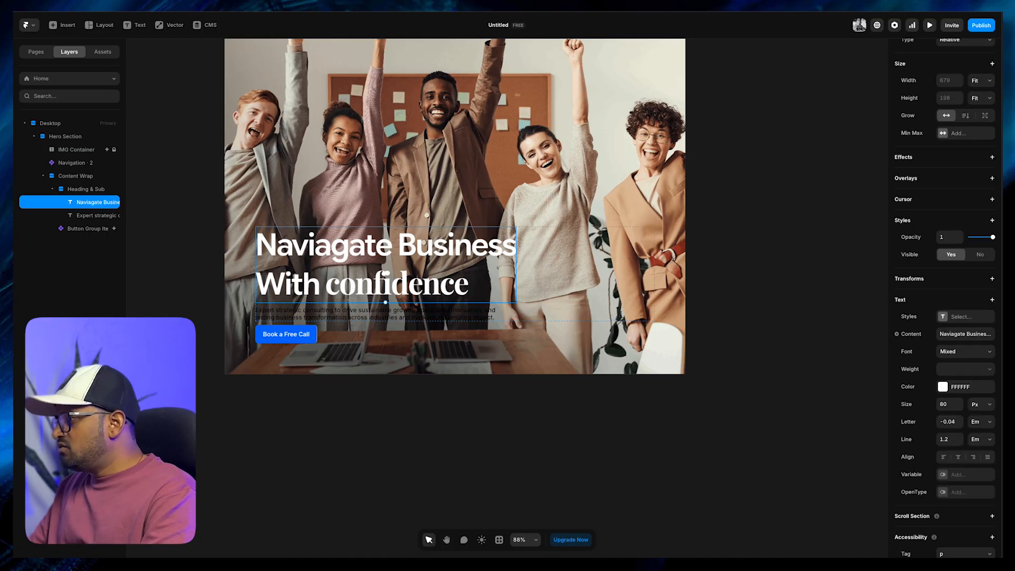
pyautogui.click(960, 443)
pyautogui.click(960, 443)
pyautogui.click(960, 443)
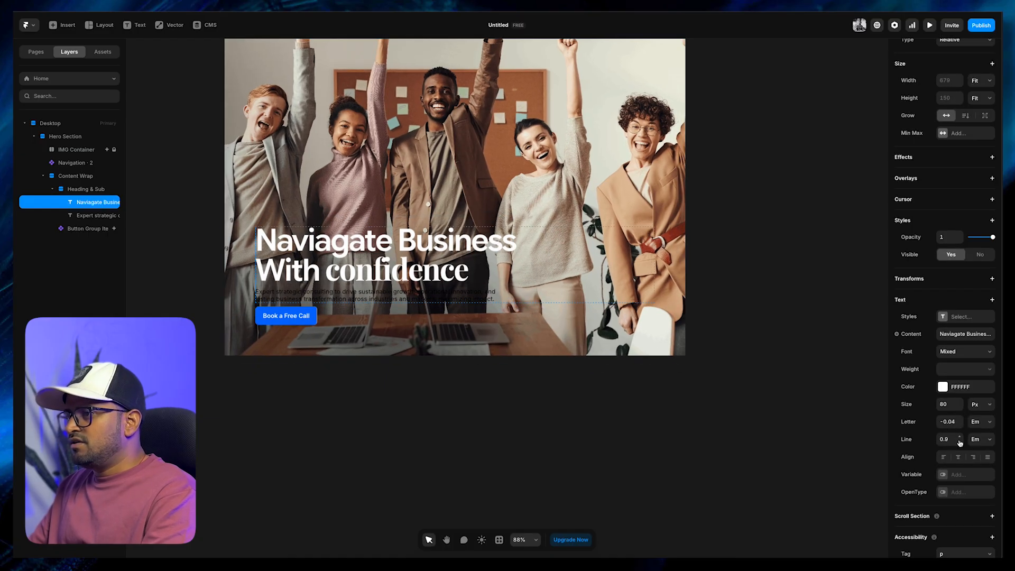
pyautogui.click(344, 408)
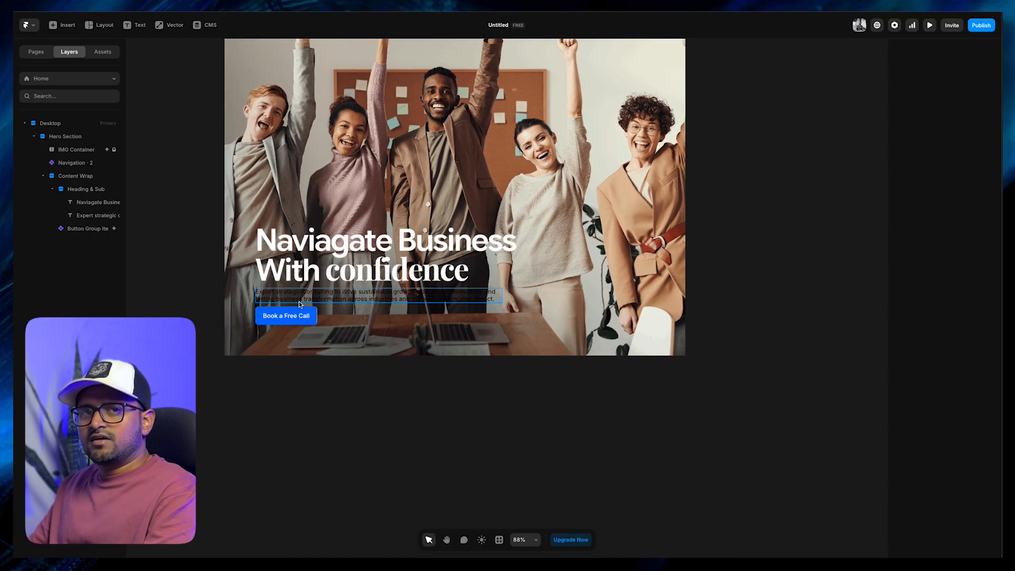
# Create a new Paragraph text style for the paragraph below the headline and set its font to Google Sans Flex
pyautogui.click(298, 300)
pyautogui.click(946, 416)
pyautogui.click(826, 437)
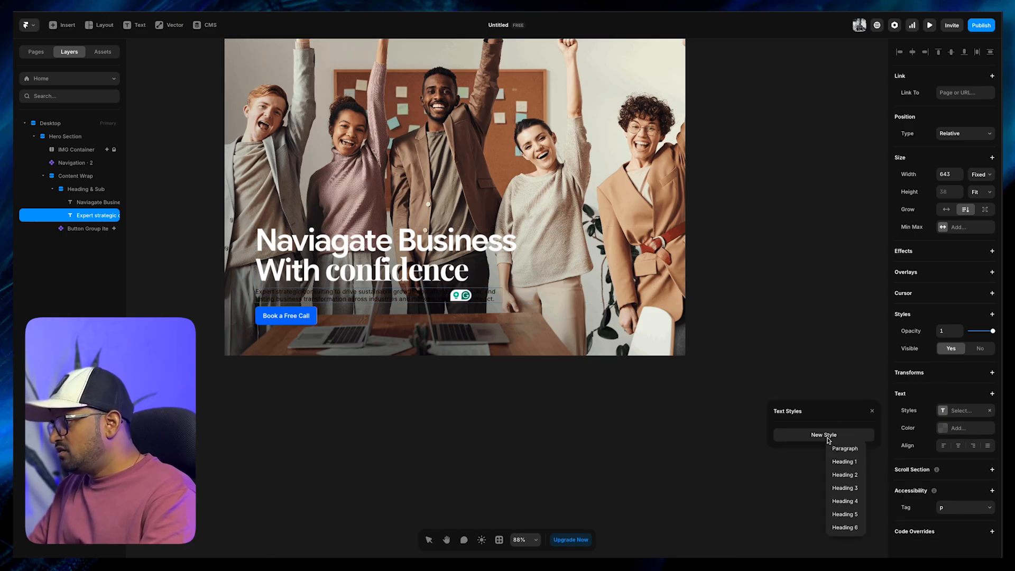
pyautogui.click(845, 449)
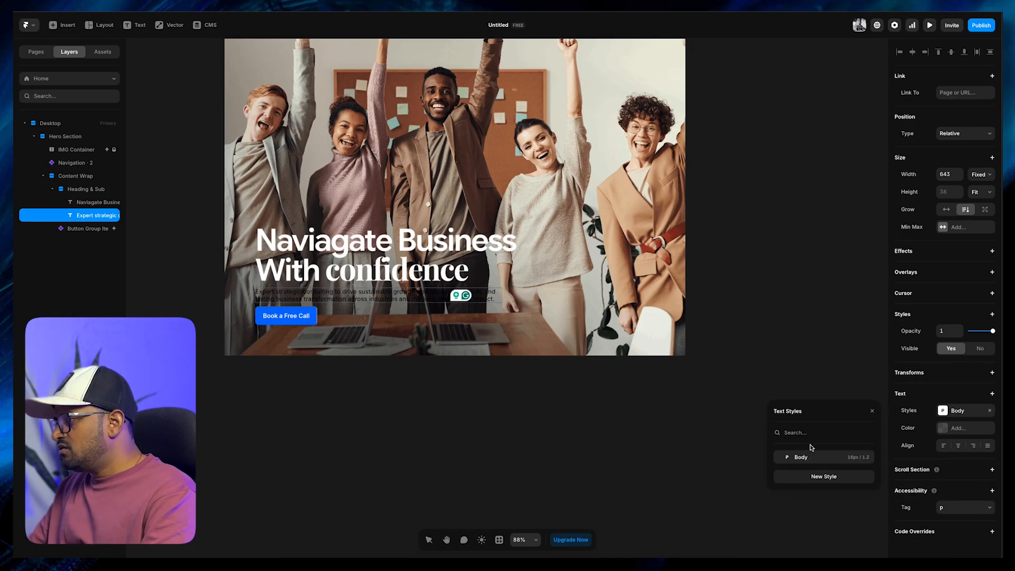
pyautogui.click(865, 458)
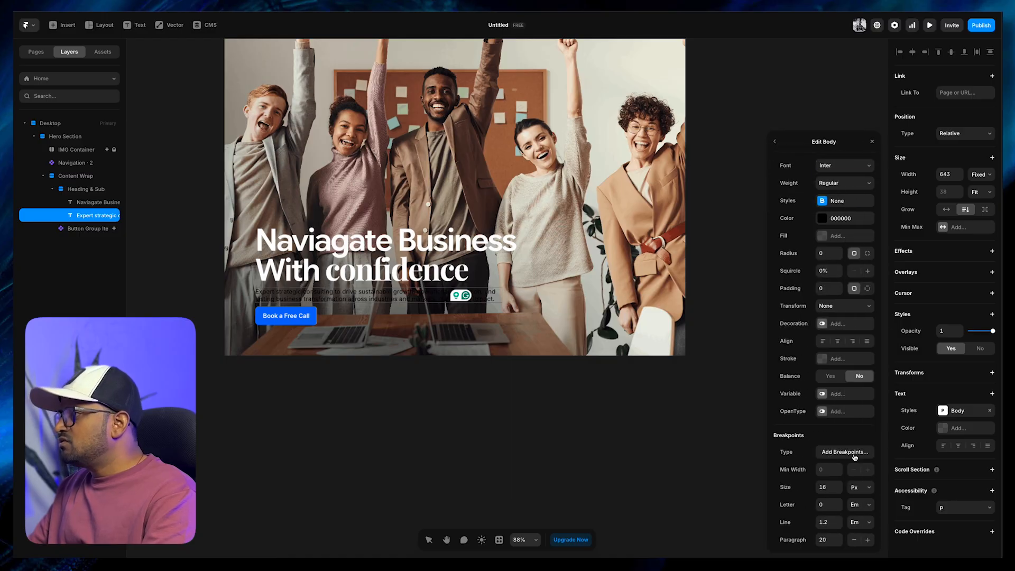
pyautogui.click(849, 169)
pyautogui.write('go')
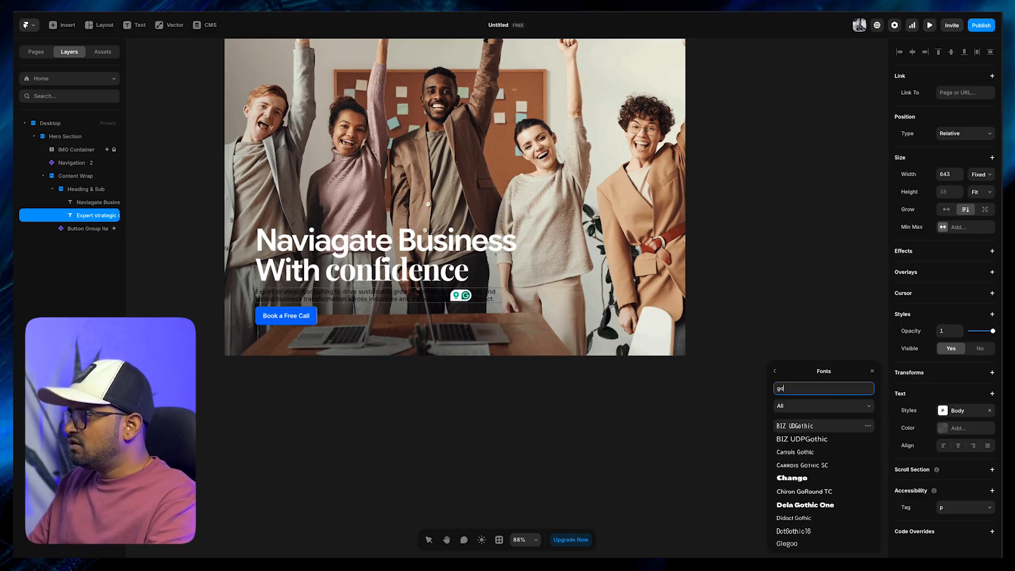
pyautogui.write('ogle')
pyautogui.click(801, 451)
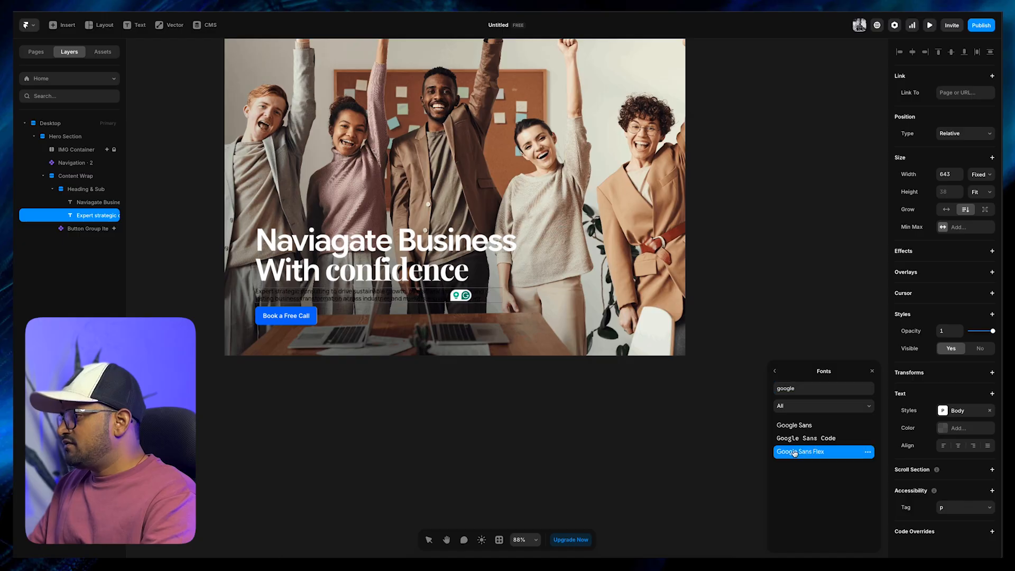
# Set the colour of the paragraph below the headline to white, FFFFFF
pyautogui.click(940, 432)
pyautogui.moveTo(810, 472); pyautogui.dragTo(756, 411)
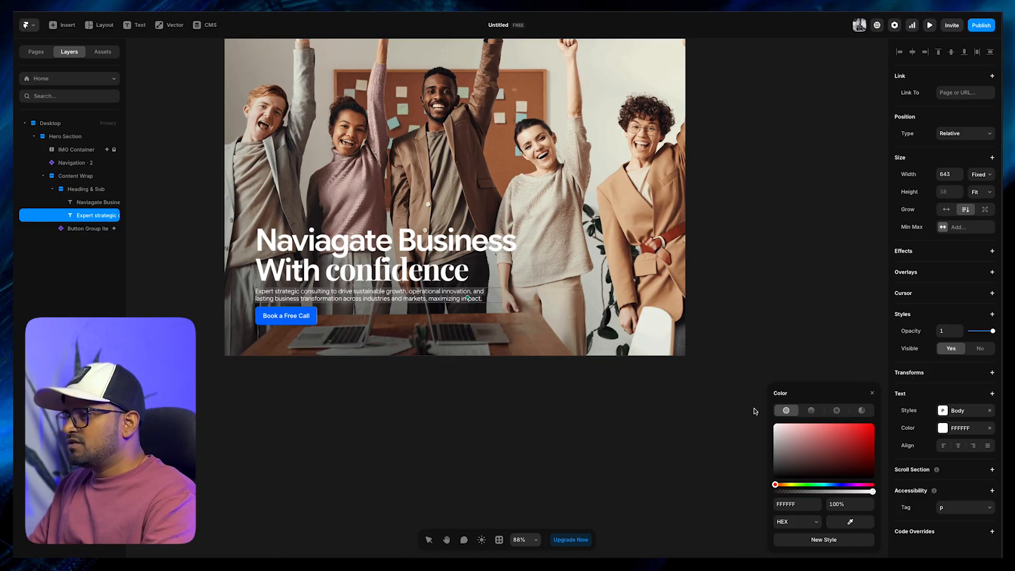
pyautogui.press('Escape')
# Set the widths of the headline and the paragraph below it to Fill
pyautogui.click(440, 265)
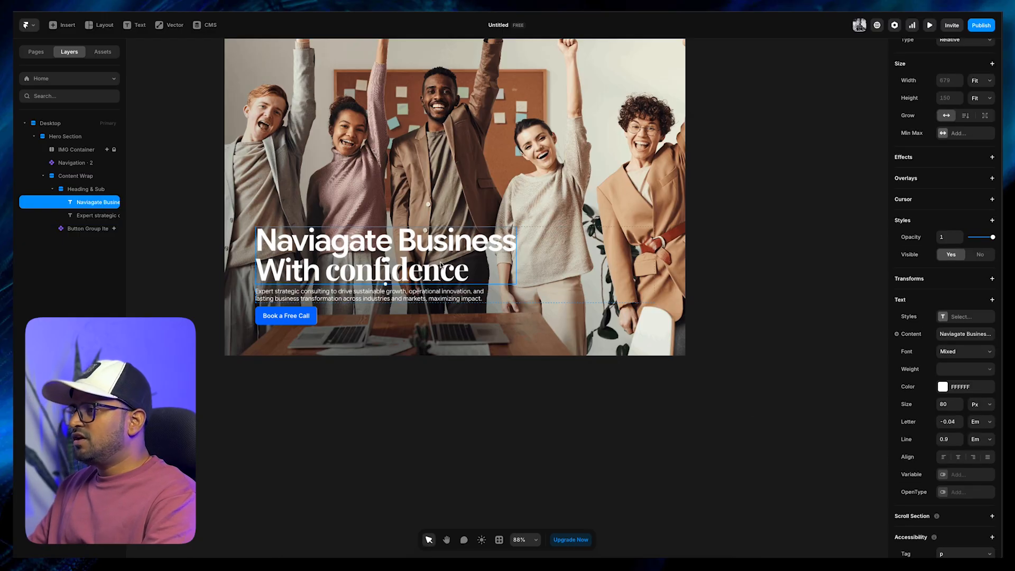
pyautogui.scroll(1, 961, 174)
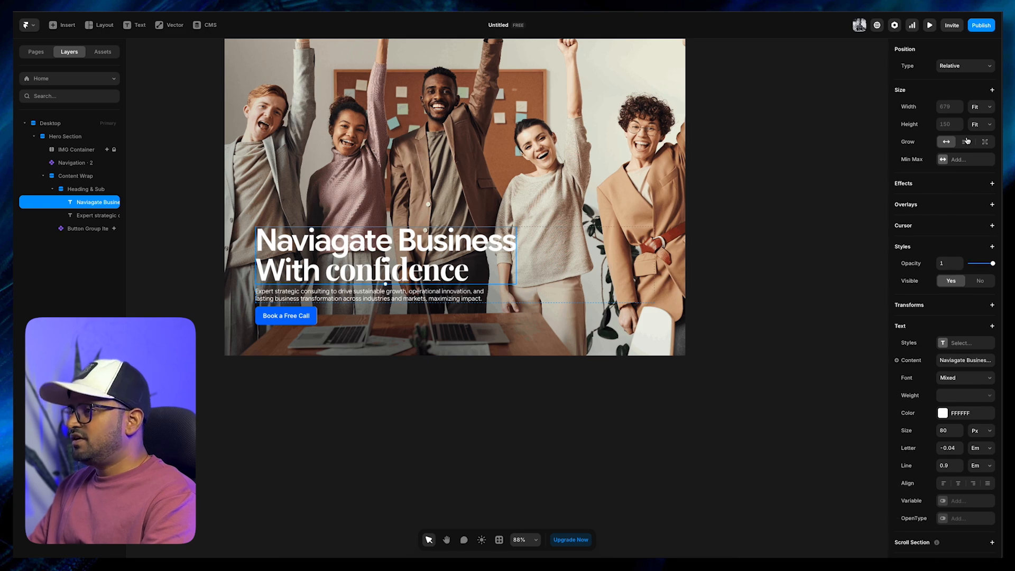
pyautogui.click(985, 111)
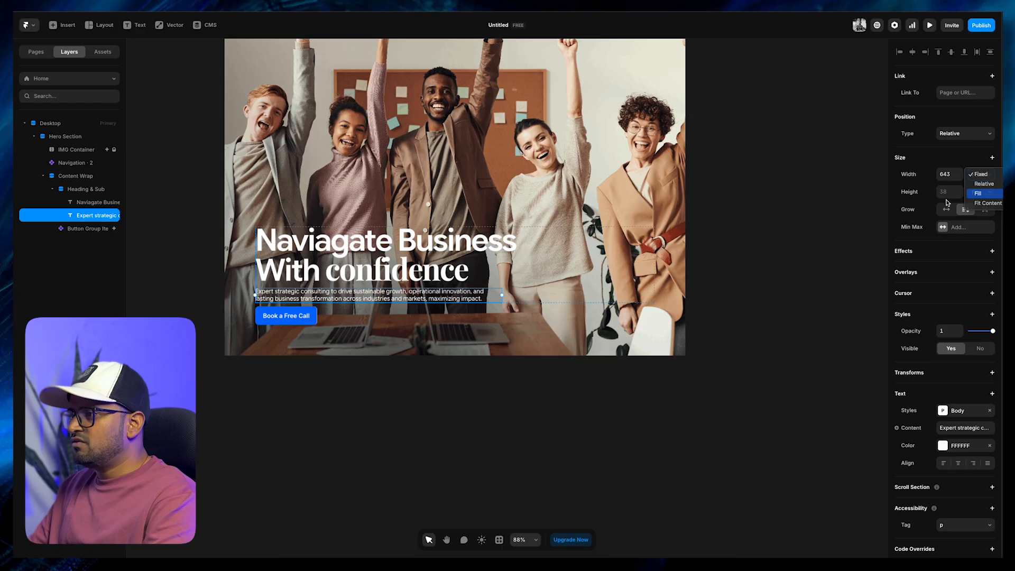
pyautogui.click(983, 192)
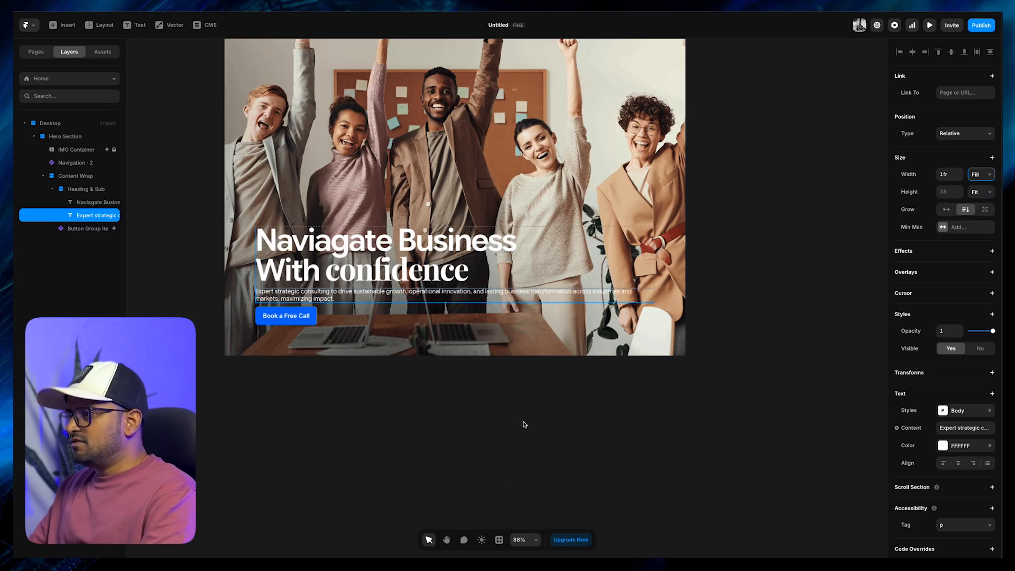
# Inspect the layout settings of the Content Wrap stack and the size settings of its paragraph
pyautogui.click(556, 409)
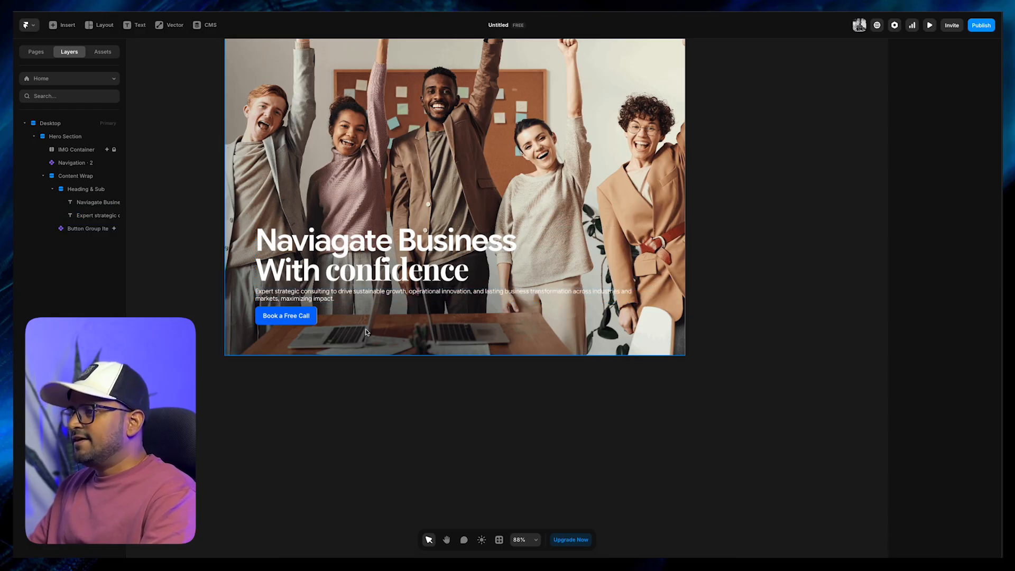
pyautogui.click(350, 306)
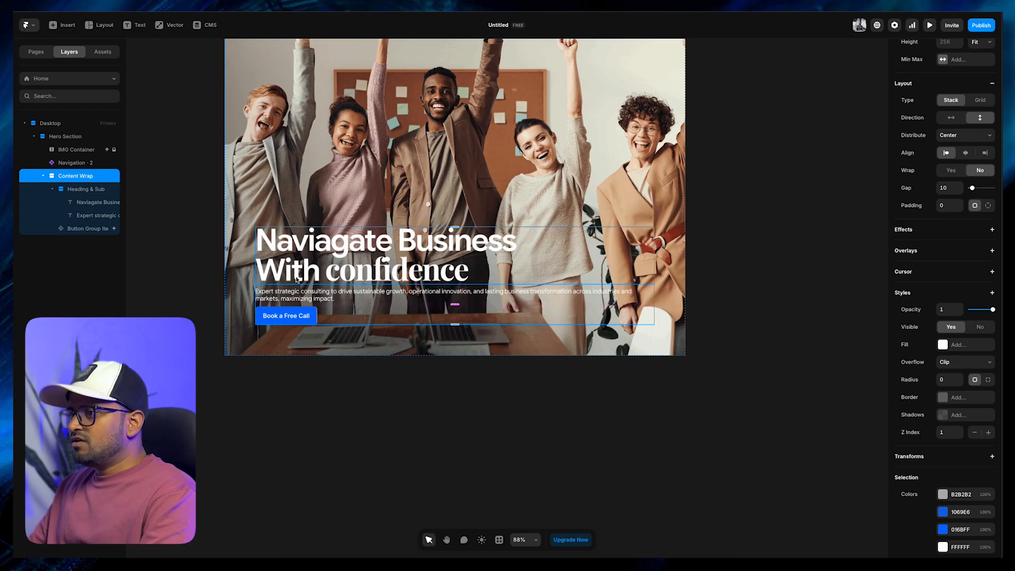
pyautogui.click(286, 299)
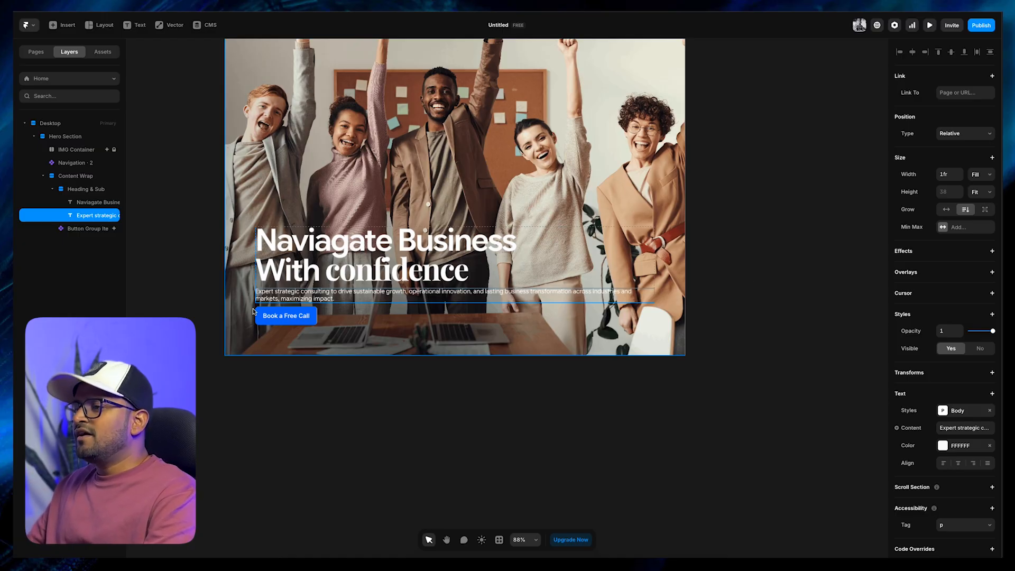
# Add a fixed maximum width to the paragraph below the headline, trying 800 and settling on 600
pyautogui.click(940, 228)
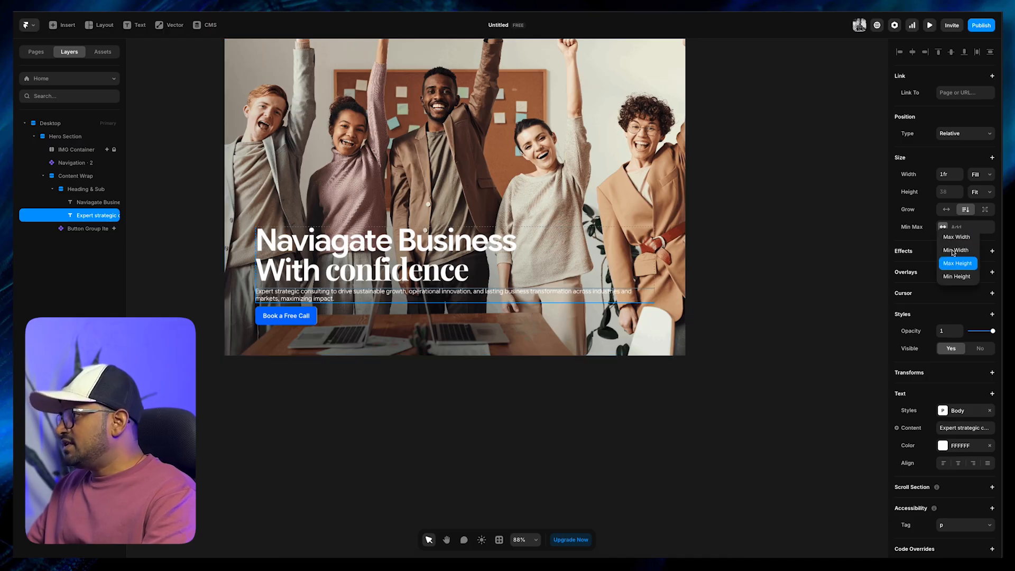
pyautogui.click(956, 237)
pyautogui.click(977, 228)
pyautogui.click(977, 238)
pyautogui.click(950, 227)
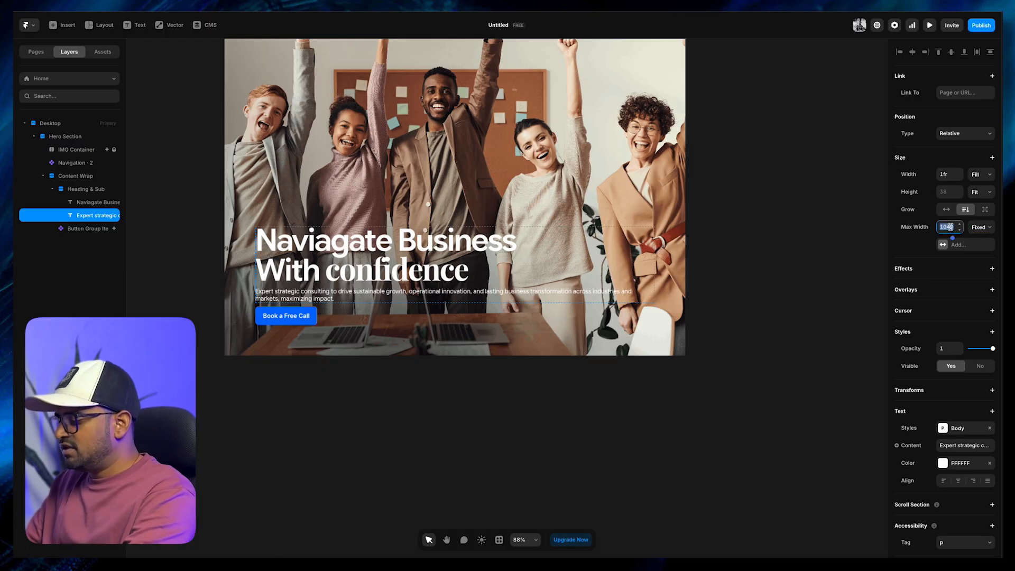
pyautogui.write('800')
pyautogui.press('Return')
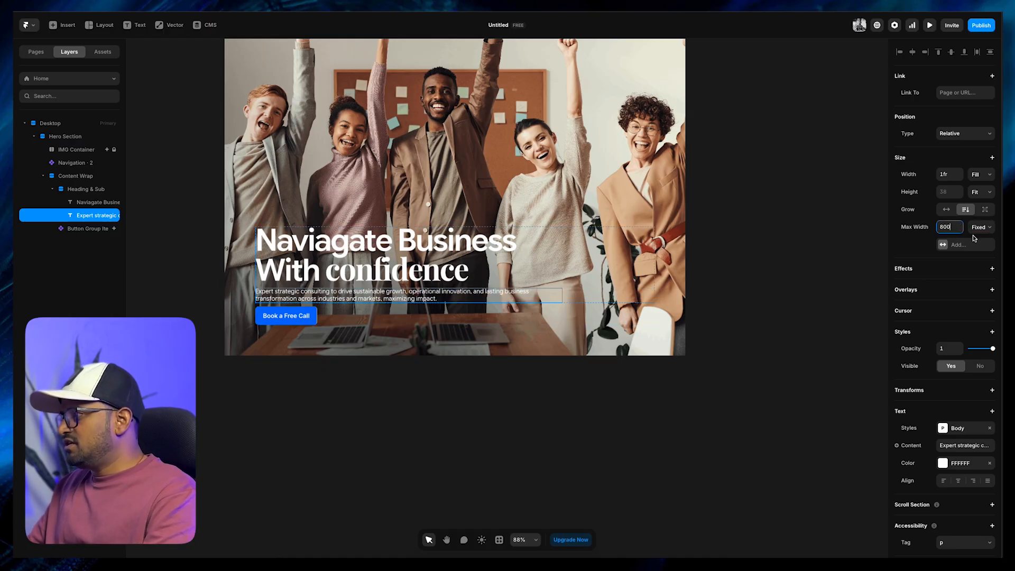
pyautogui.click(953, 229)
pyautogui.write('600')
pyautogui.press('Return')
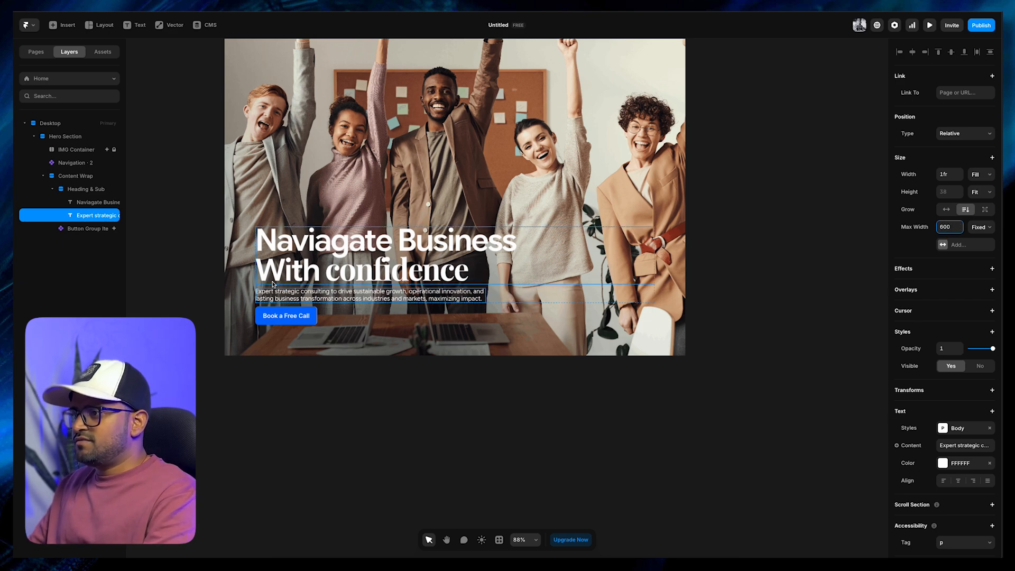
pyautogui.click(236, 282)
pyautogui.keyDown('super'); pyautogui.click(448, 297); pyautogui.keyUp('super')
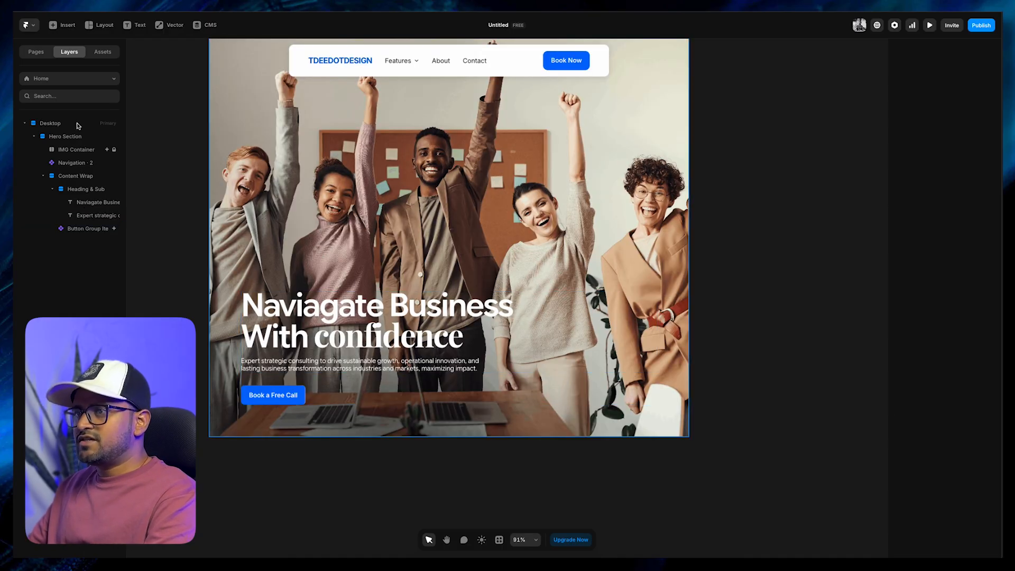
# Collapse the Heading & Sub layer and set the width of the Hero Section to Fill
pyautogui.click(85, 204)
pyautogui.click(79, 190)
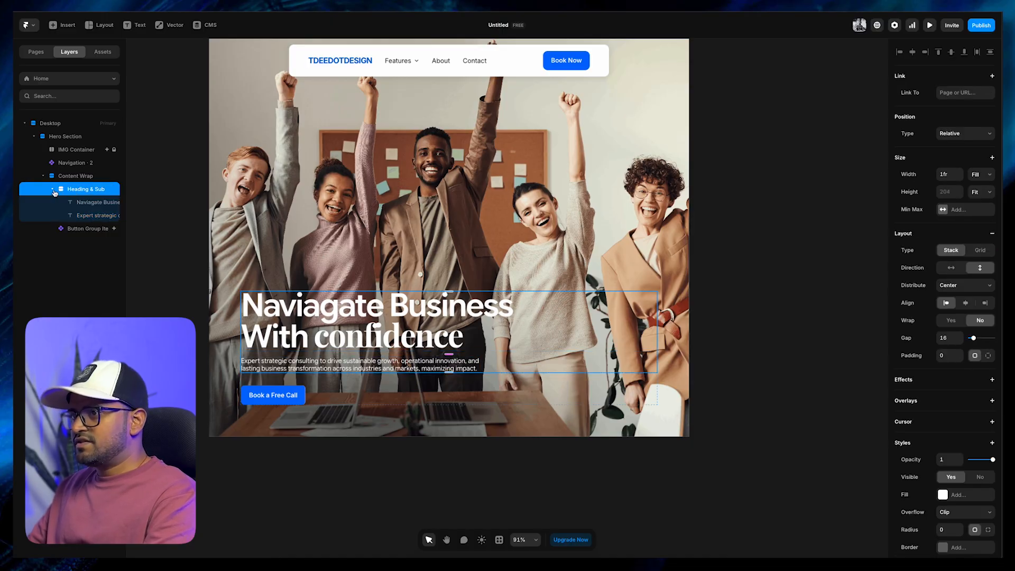
pyautogui.click(53, 190)
pyautogui.click(85, 176)
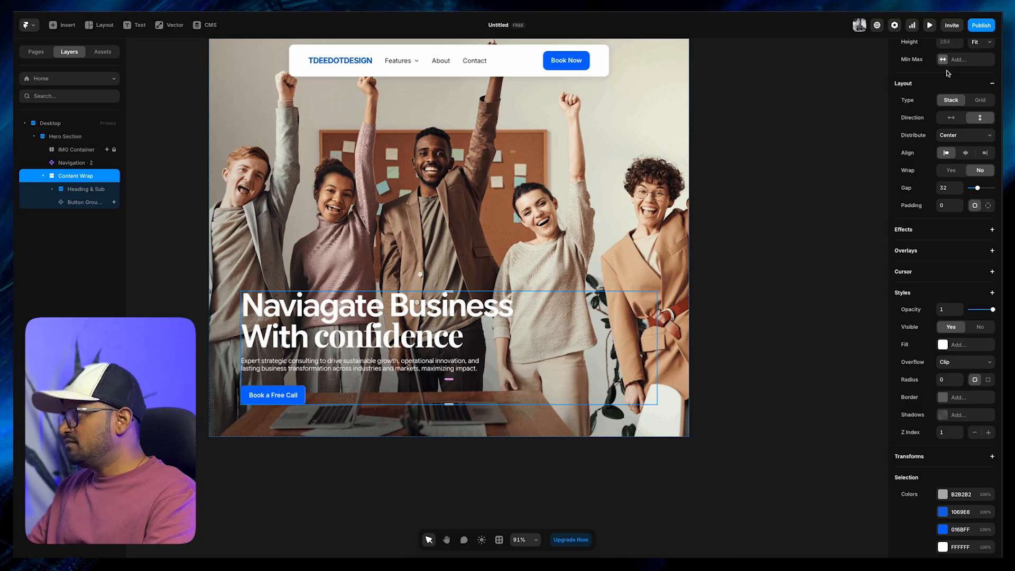
pyautogui.scroll(3, 948, 73)
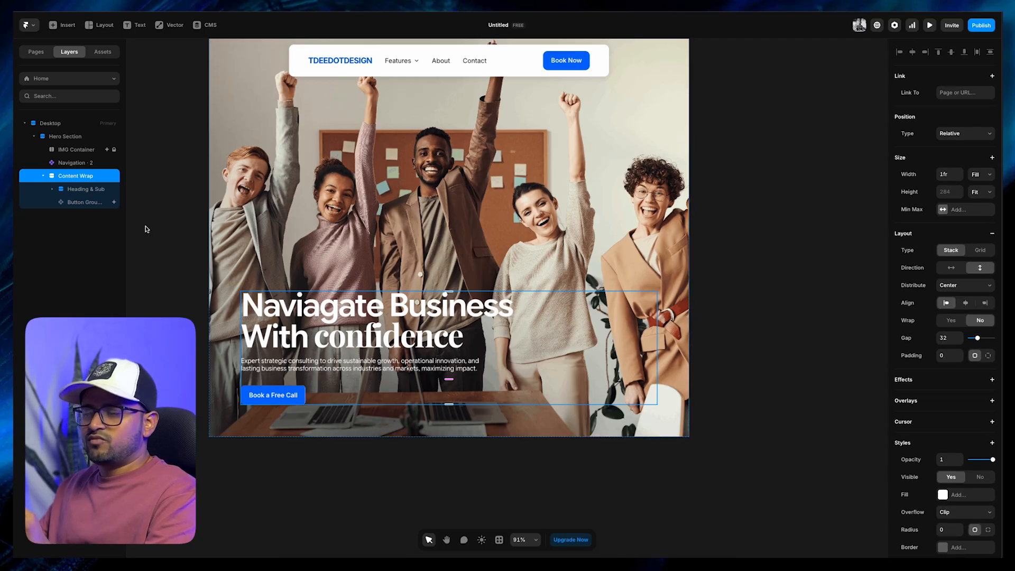
pyautogui.click(74, 163)
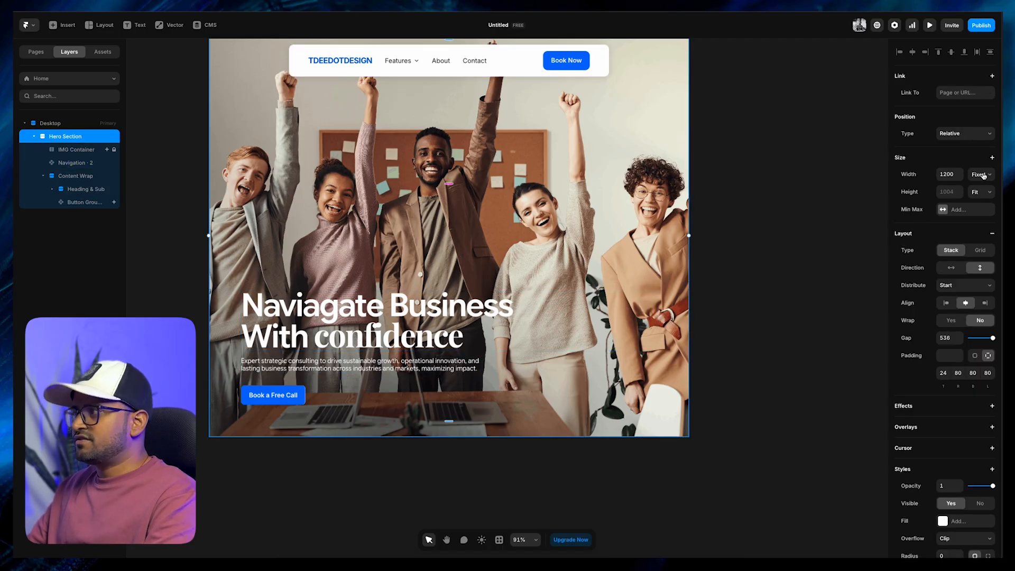
pyautogui.click(982, 175)
pyautogui.click(979, 203)
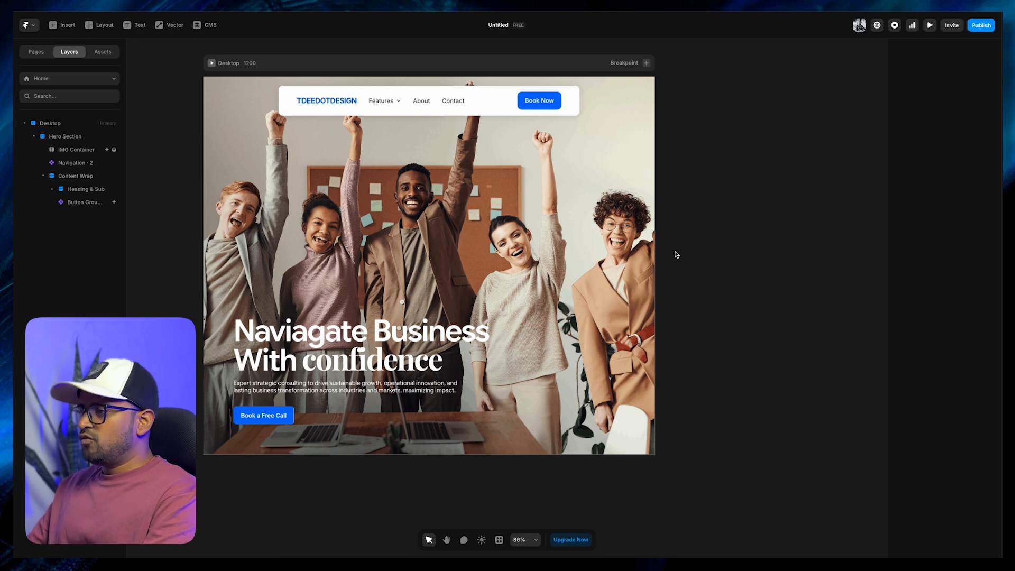
# Add a Tablet breakpoint and a Phone breakpoint to the page
pyautogui.moveTo(700, 245); pyautogui.dragTo(653, 251)
pyautogui.scroll(1, 679, 256)
pyautogui.scroll(-1, 680, 258)
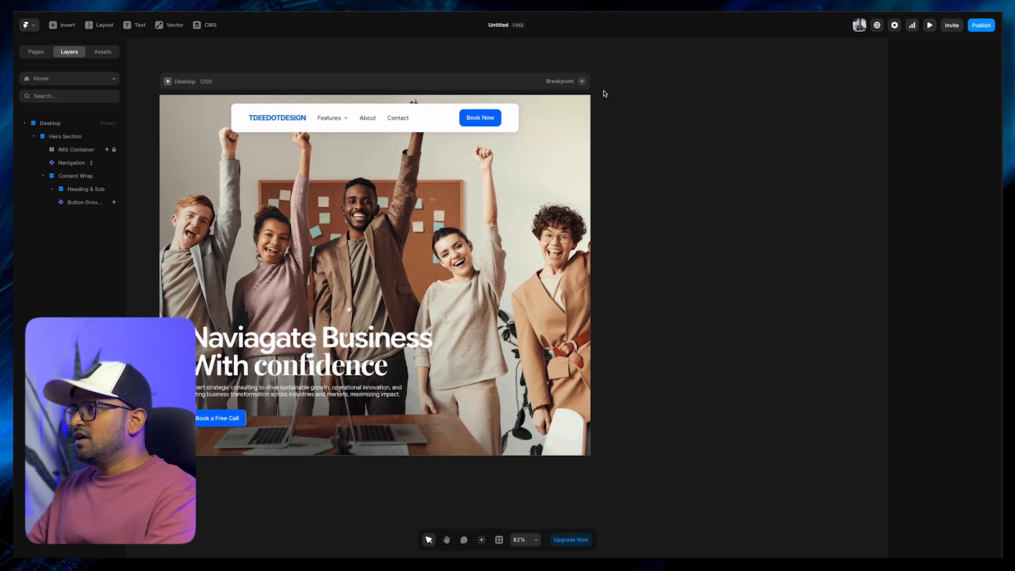
pyautogui.click(581, 82)
pyautogui.click(592, 101)
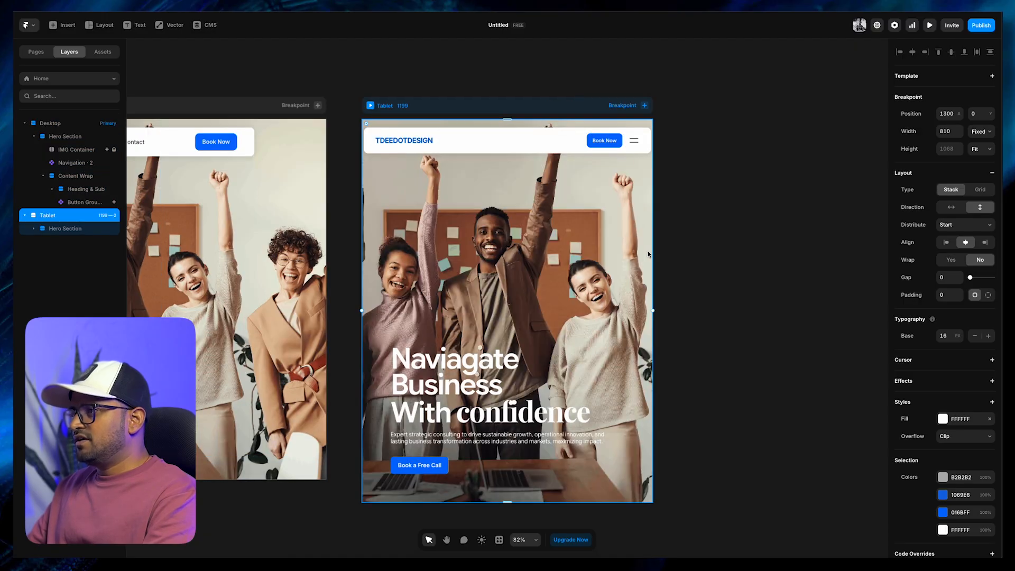
pyautogui.click(645, 106)
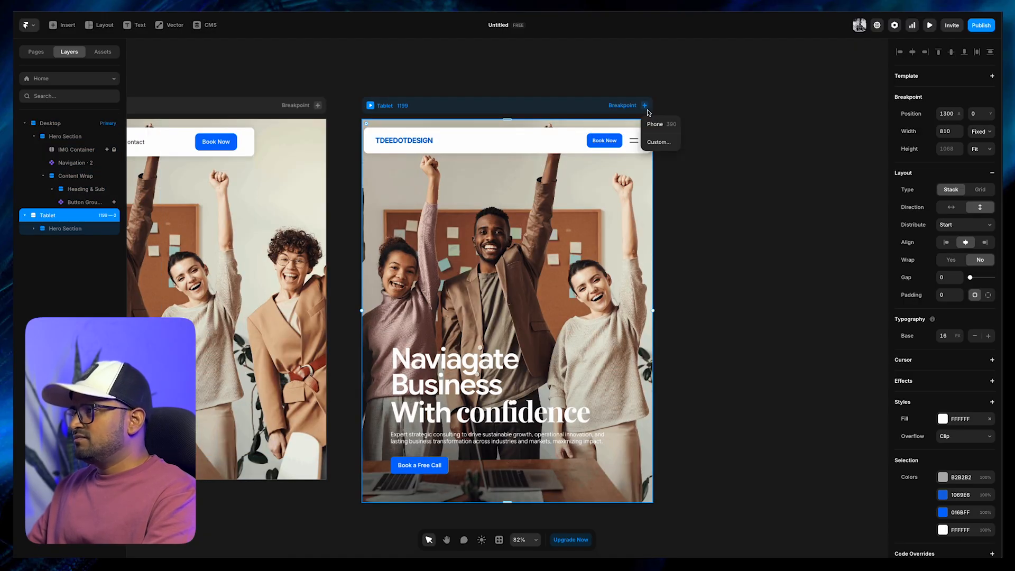
pyautogui.click(654, 128)
# Set a uniform padding of 32 on the Hero Section in the Tablet breakpoint
pyautogui.click(673, 248)
pyautogui.moveTo(570, 327); pyautogui.dragTo(750, 262)
pyautogui.moveTo(492, 297); pyautogui.dragTo(690, 372)
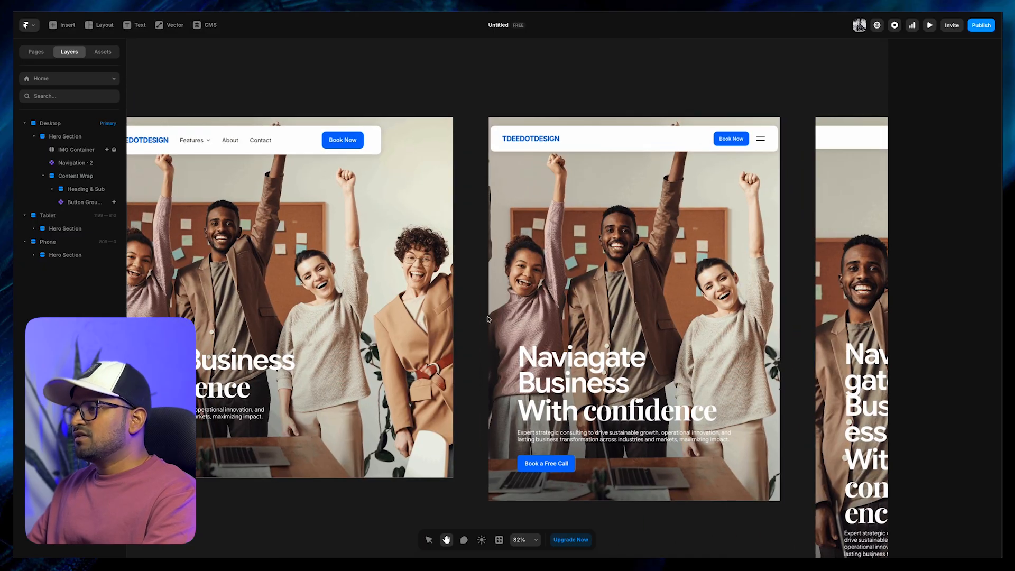
pyautogui.scroll(-4, 475, 306)
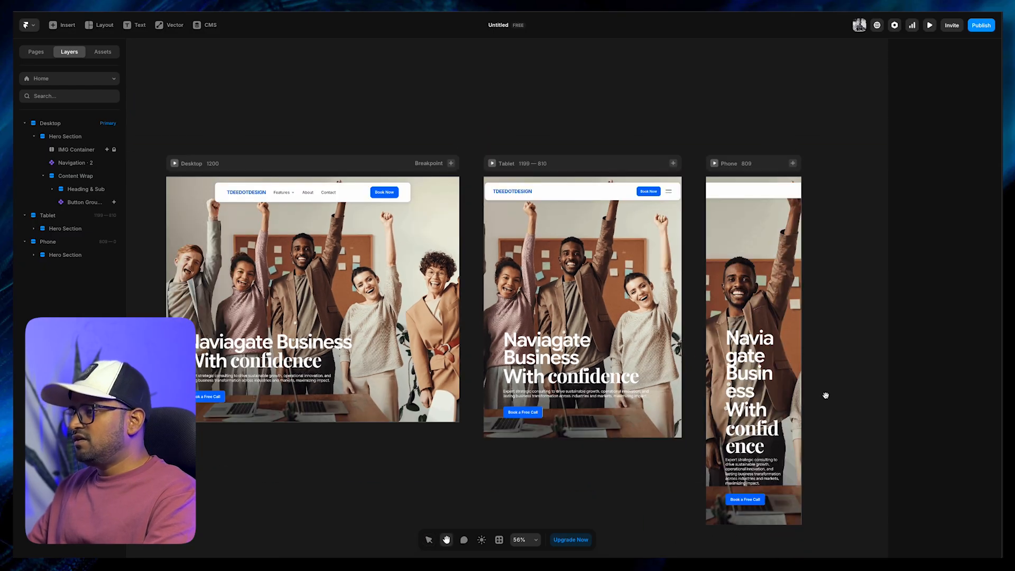
pyautogui.moveTo(825, 396); pyautogui.dragTo(759, 374)
pyautogui.click(421, 310)
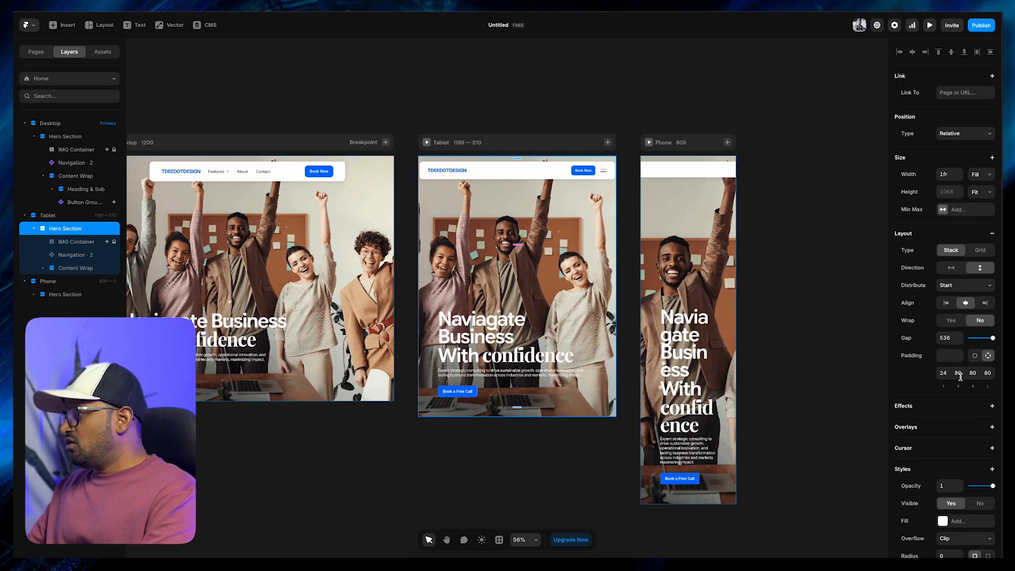
pyautogui.click(537, 453)
pyautogui.scroll(1, 537, 453)
pyautogui.moveTo(537, 453); pyautogui.dragTo(531, 459)
pyautogui.click(601, 218)
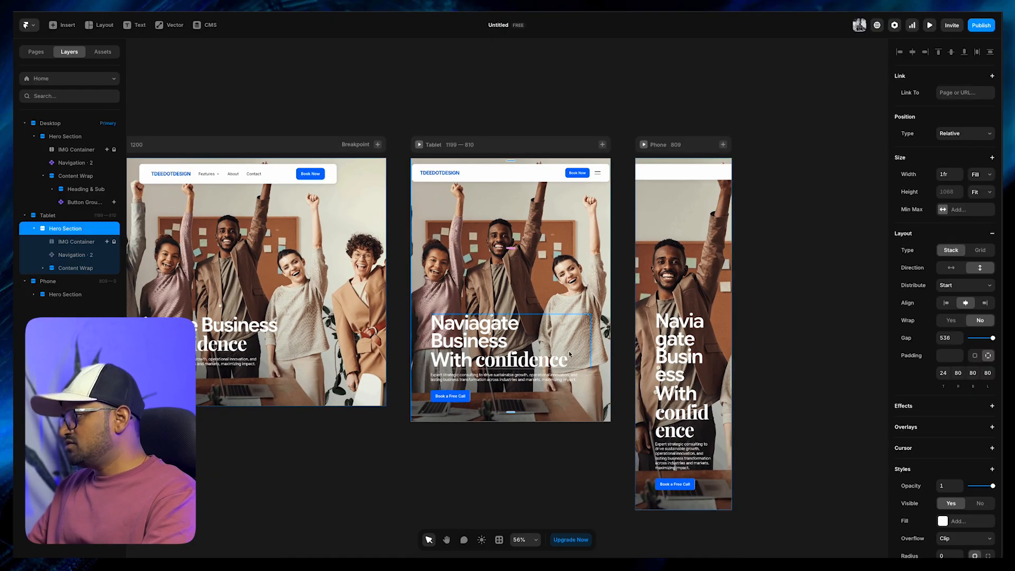
pyautogui.click(975, 356)
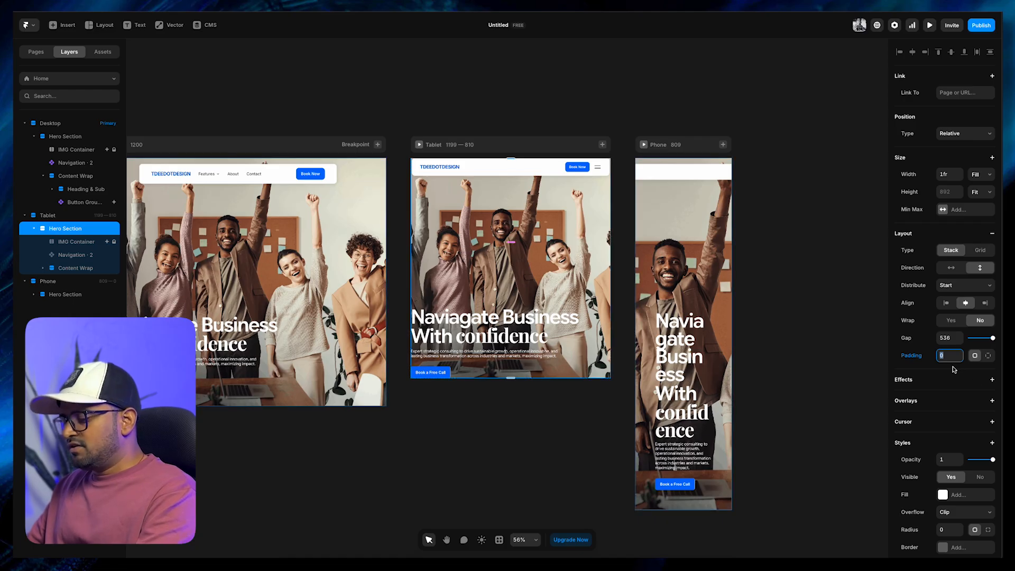
pyautogui.write('32')
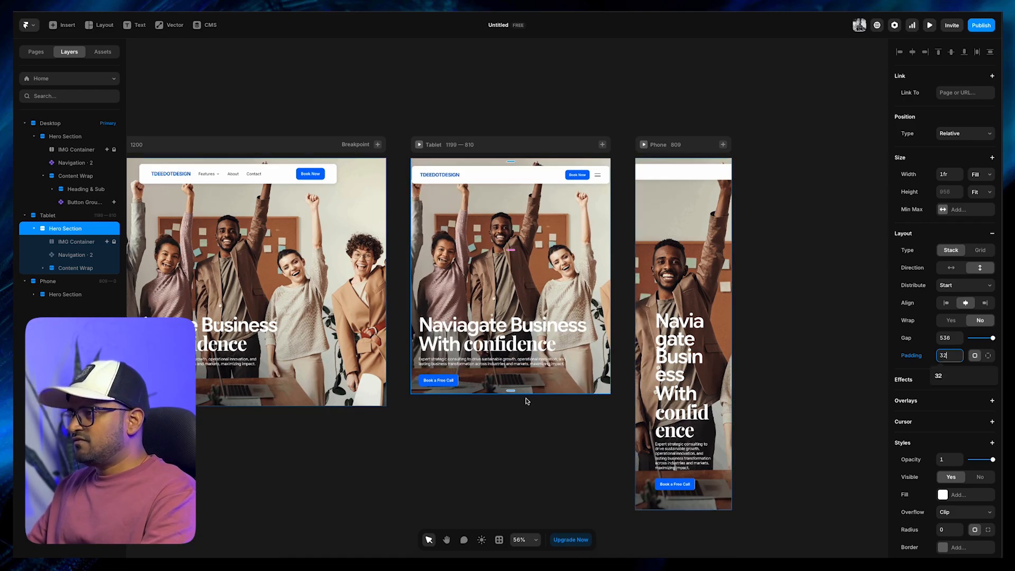
pyautogui.click(504, 439)
# Set a uniform padding of 24 on the Hero Section in the Phone breakpoint
pyautogui.click(674, 288)
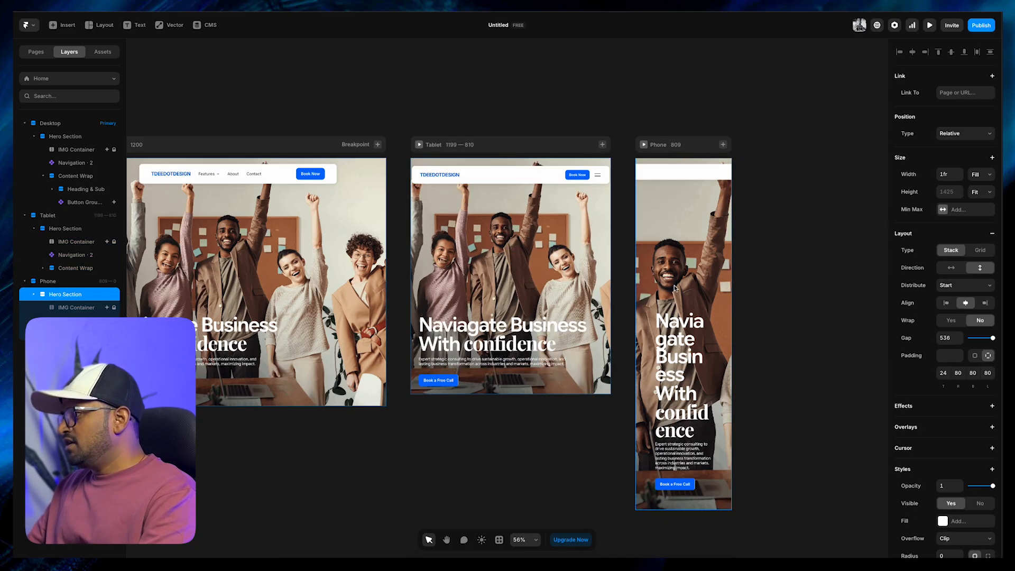
pyautogui.click(975, 356)
pyautogui.click(950, 355)
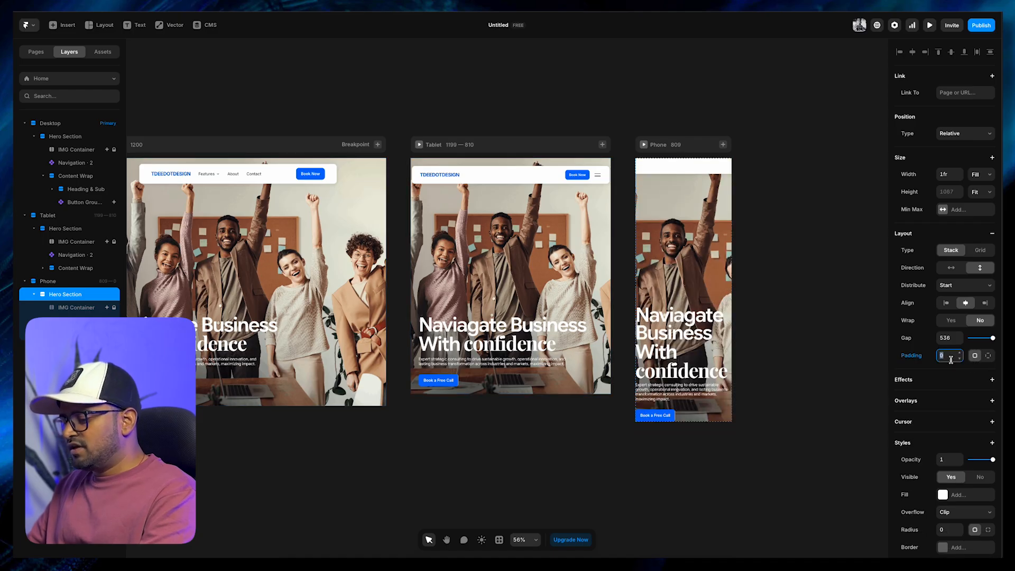
pyautogui.write('20')
pyautogui.press('Return')
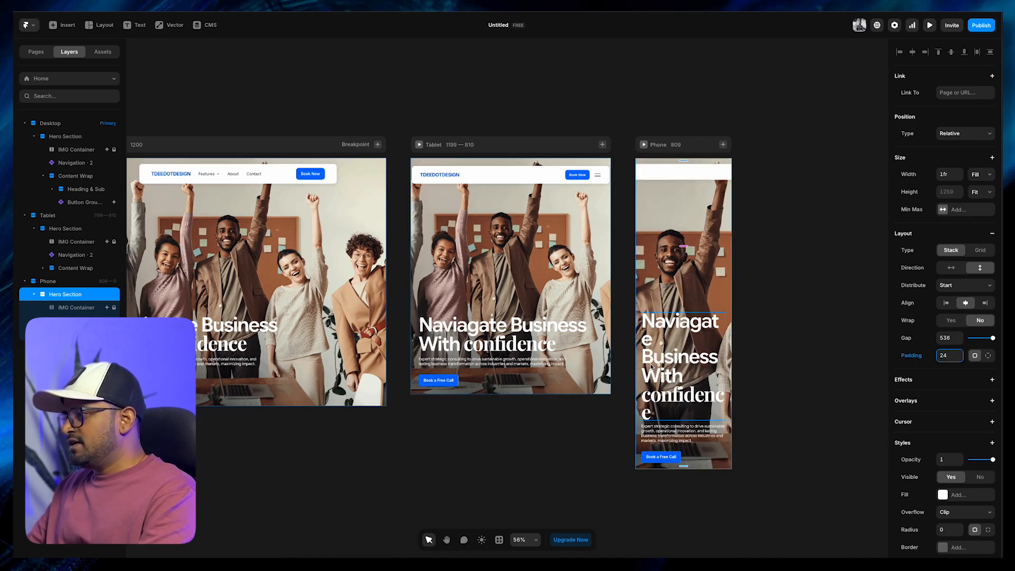
pyautogui.click(782, 369)
# Shrink the headline for the smaller breakpoints, using 40 px on Phone, and reduce the Book a Free Call button there
pyautogui.click(665, 364)
pyautogui.click(460, 453)
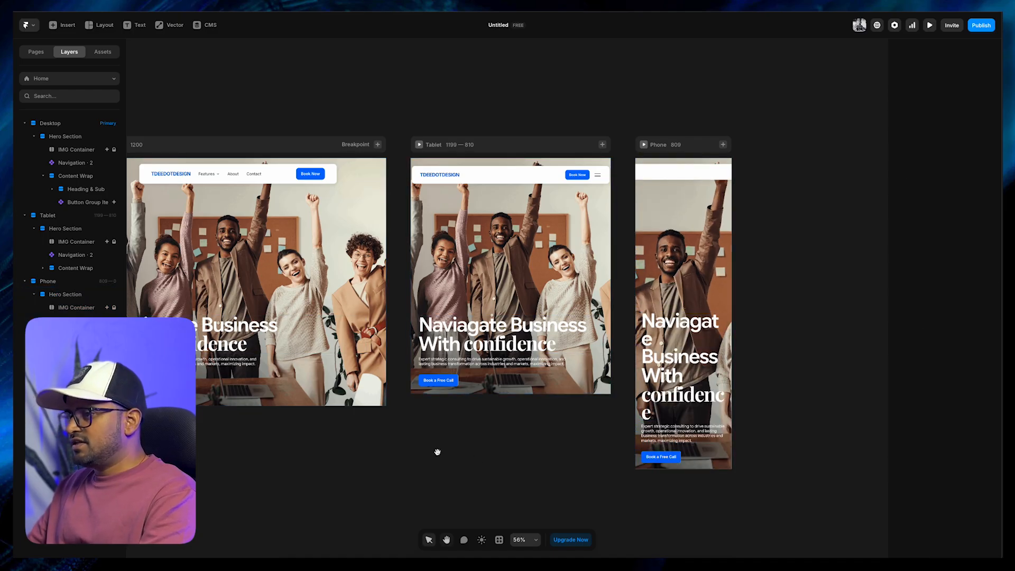
pyautogui.moveTo(459, 452); pyautogui.dragTo(514, 434)
pyautogui.click(231, 317)
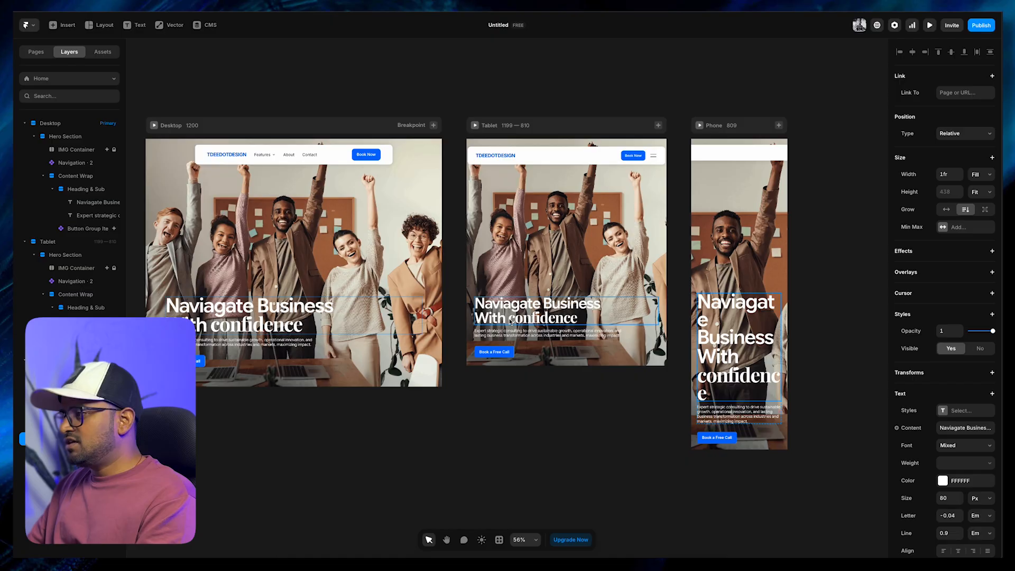
pyautogui.scroll(-1, 972, 466)
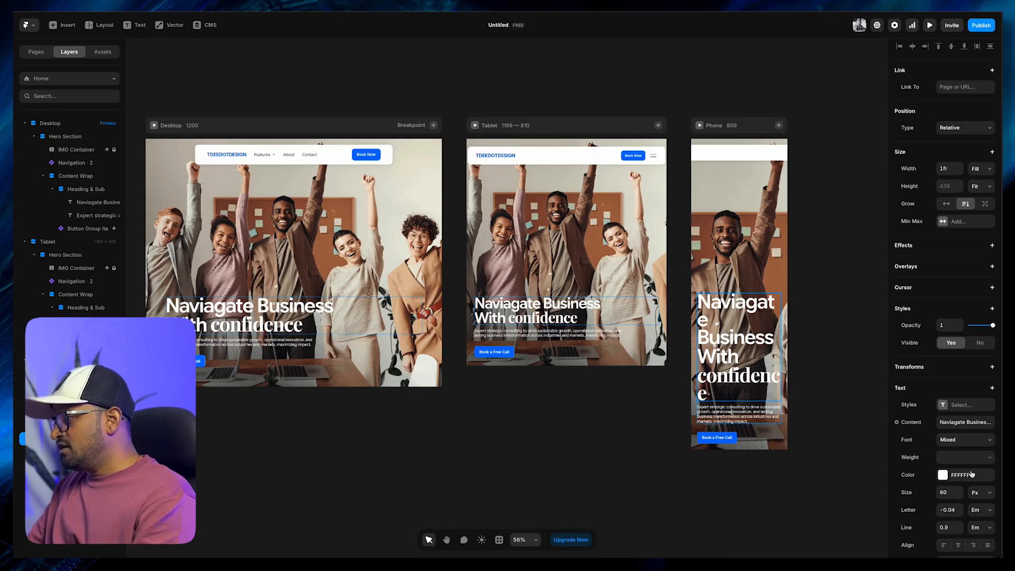
pyautogui.click(947, 469)
pyautogui.write('40')
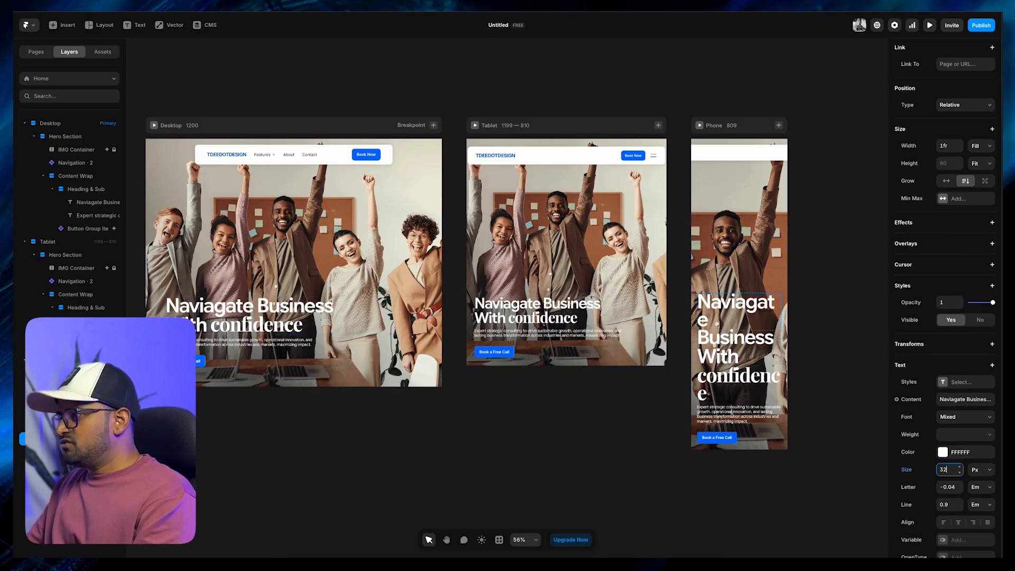
pyautogui.press('Return')
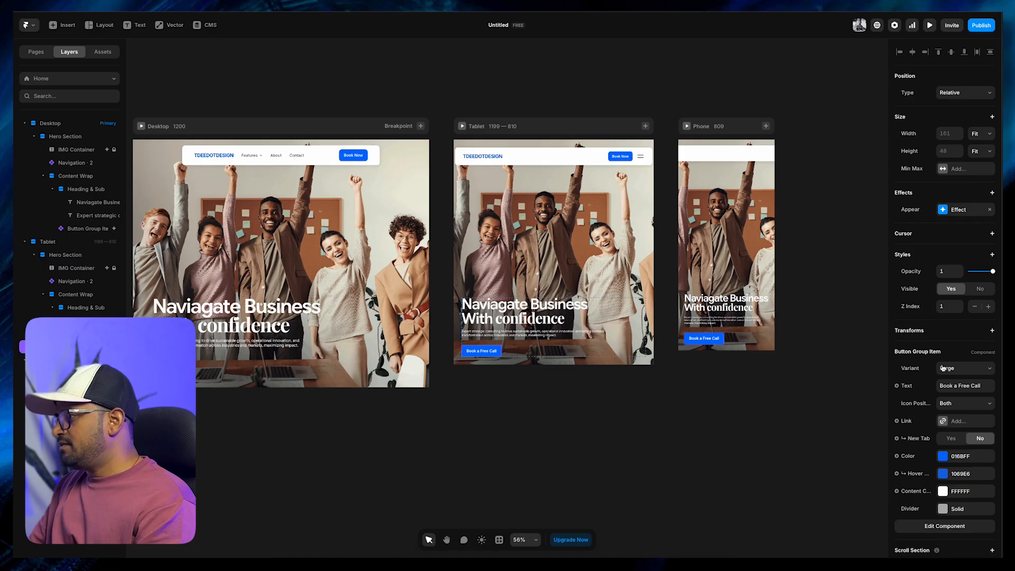
pyautogui.click(942, 368)
pyautogui.click(949, 379)
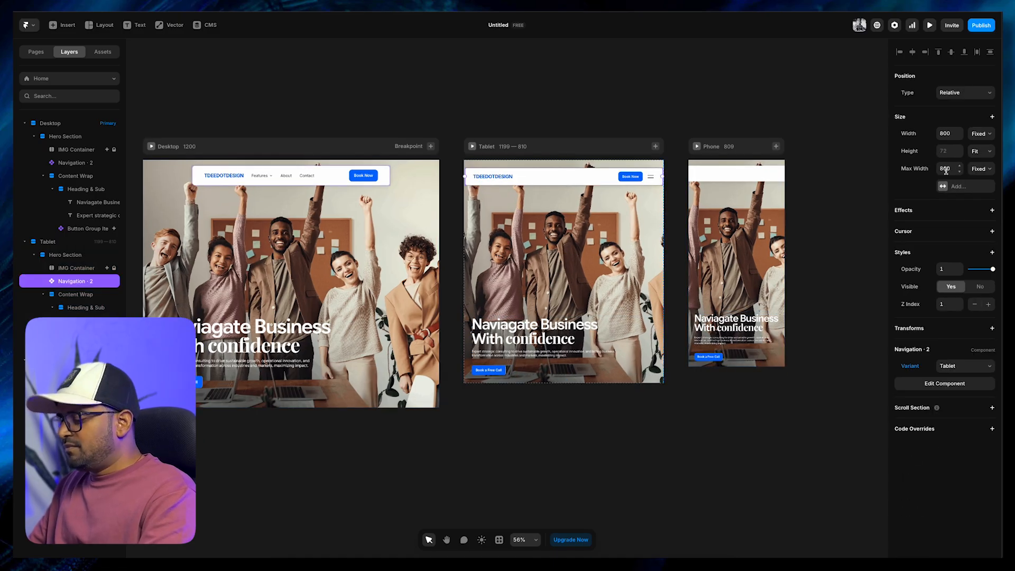
# Set the maximum width of the navigation bar in the Tablet breakpoint to 600
pyautogui.click(946, 169)
pyautogui.write('600')
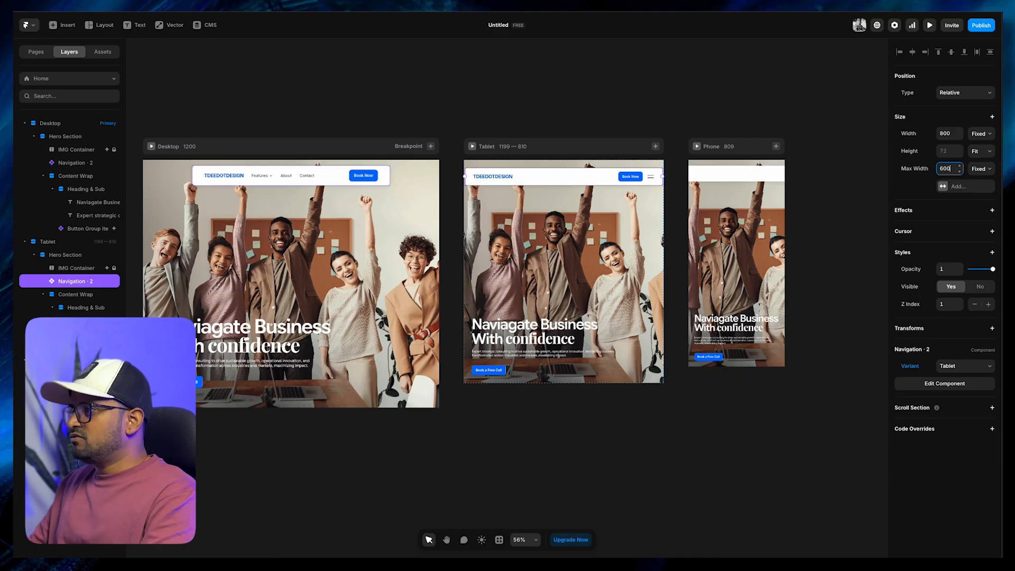
pyautogui.press('Return')
# Set the maximum width of the navigation bar in the Phone breakpoint to 500
pyautogui.click(704, 176)
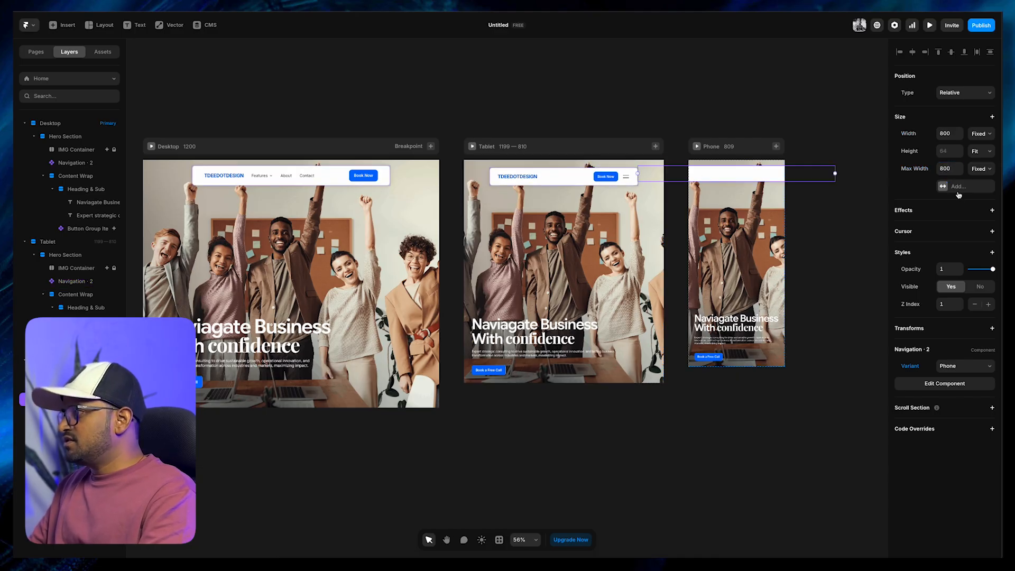
pyautogui.click(946, 169)
pyautogui.write('500')
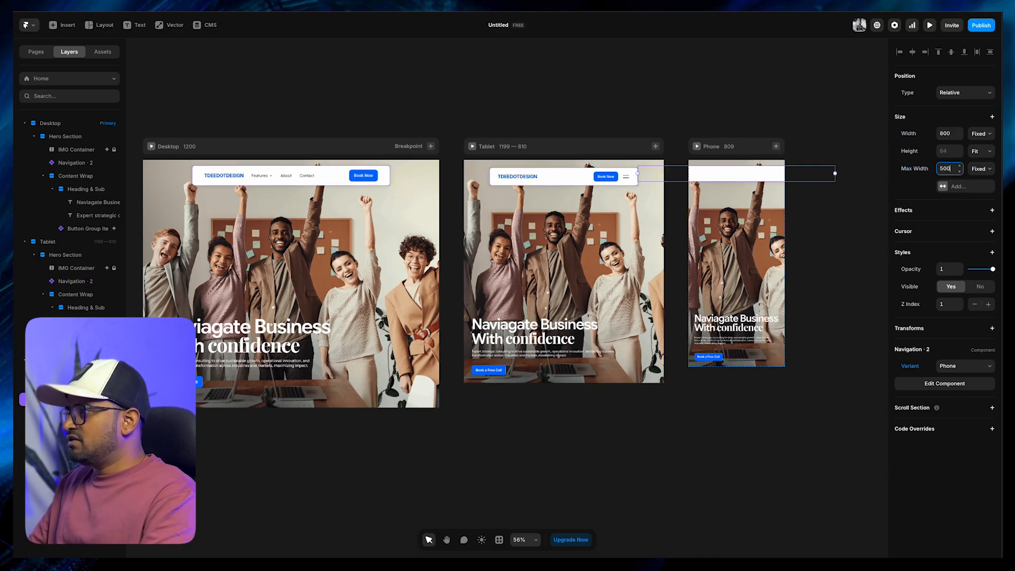
pyautogui.press('Return')
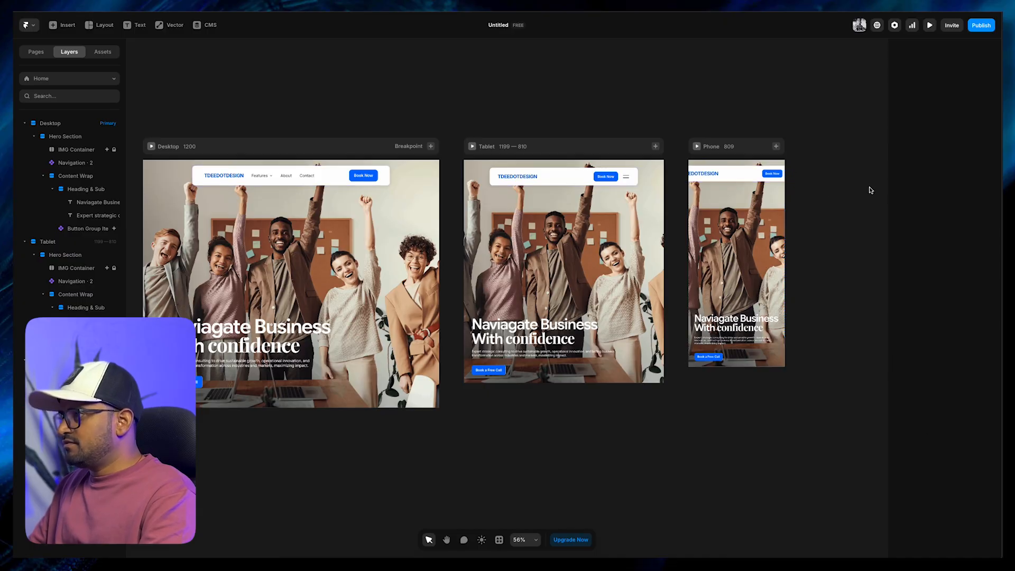
# Compare the Tablet navigation bar's size settings and set the Phone navigation bar's width to Fill
pyautogui.click(580, 175)
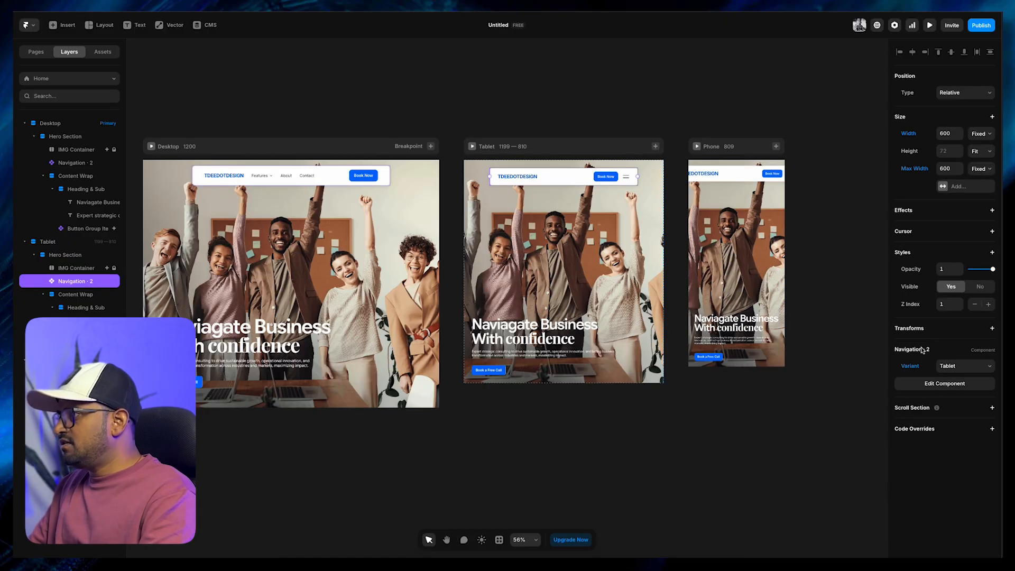
pyautogui.click(791, 173)
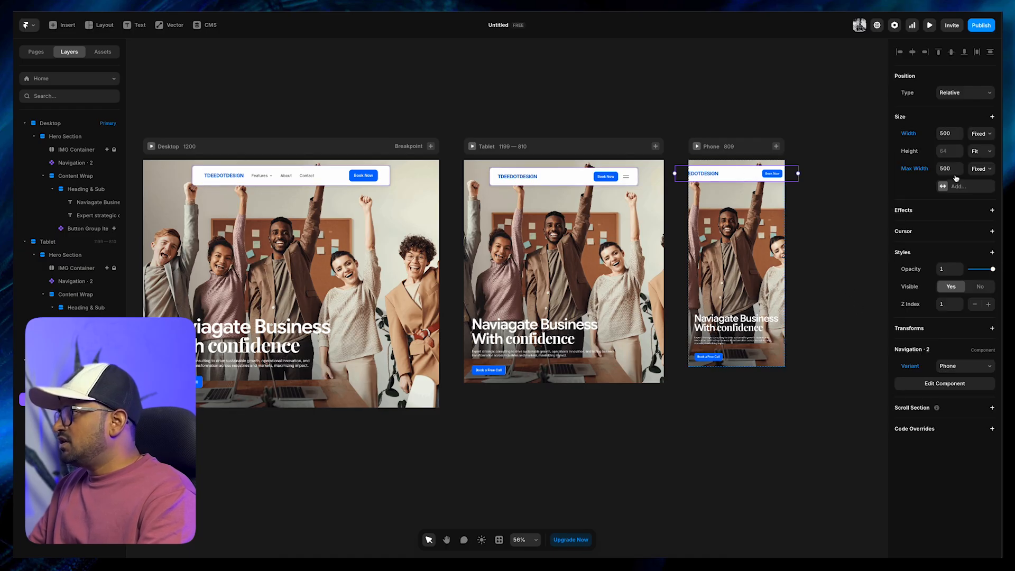
pyautogui.click(985, 132)
pyautogui.click(979, 153)
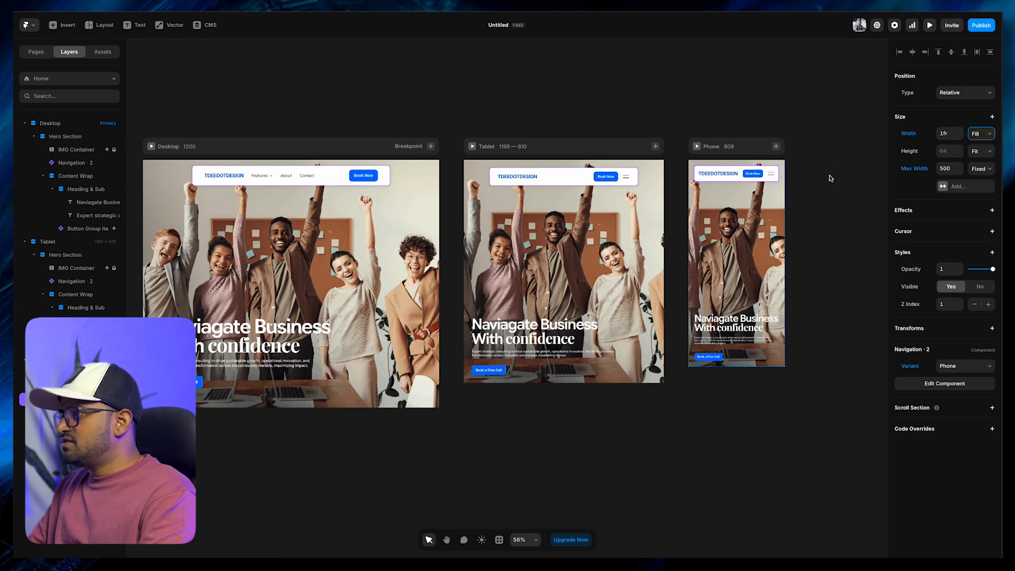
# Set the width of the Tablet breakpoint's navigation bar to Fill
pyautogui.click(576, 177)
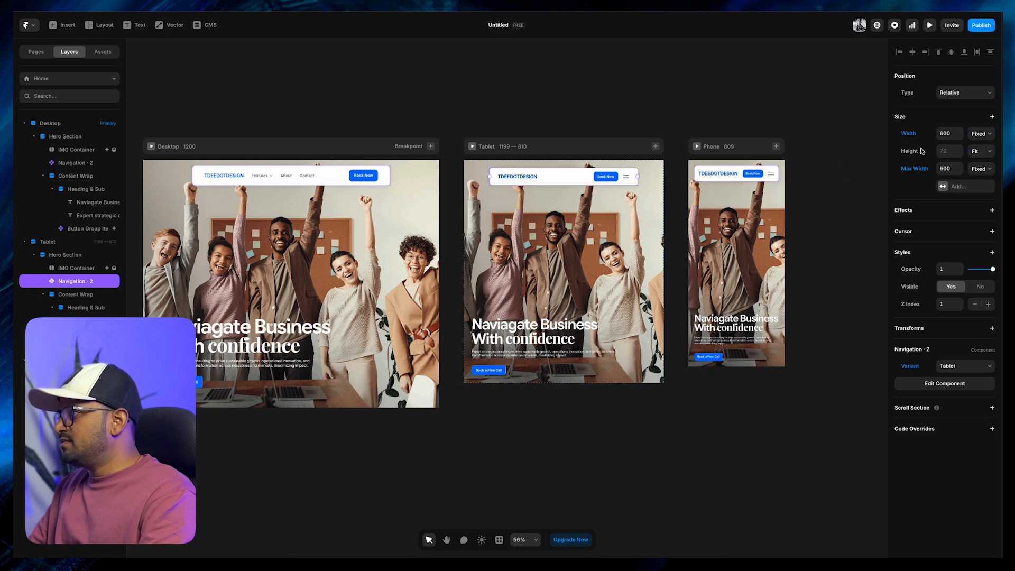
pyautogui.click(979, 135)
pyautogui.click(979, 153)
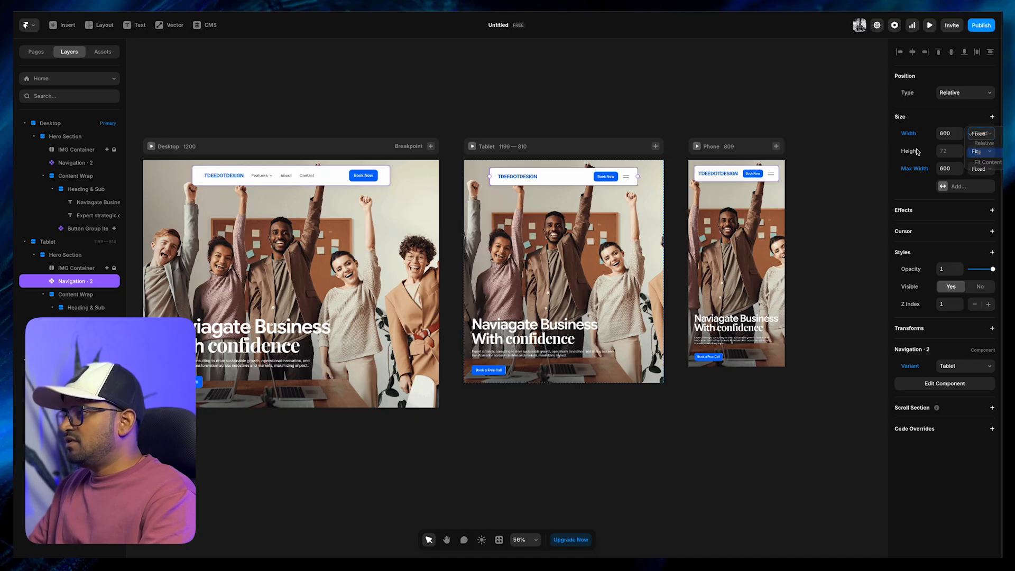
pyautogui.click(852, 160)
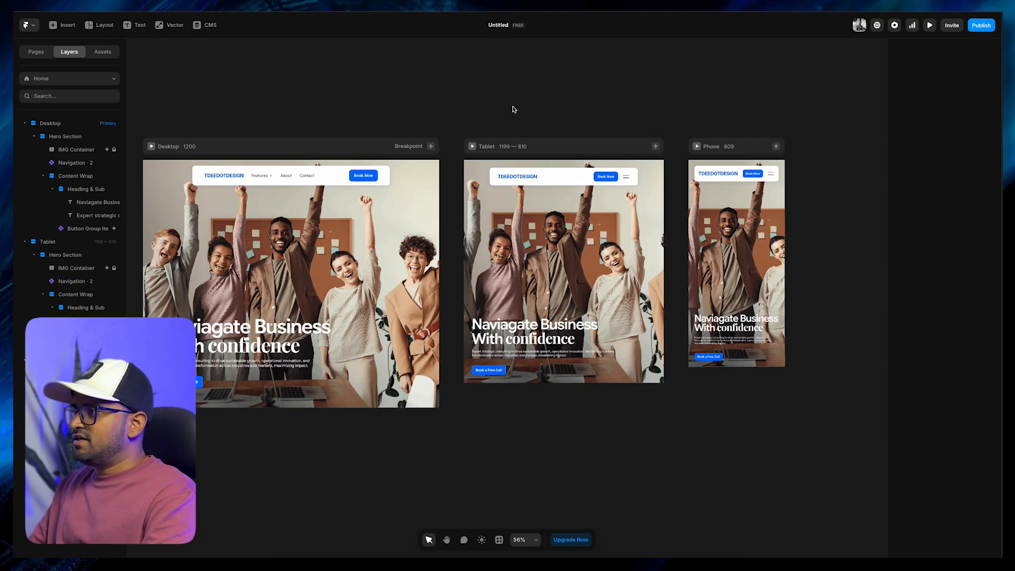
# Preview the Desktop page and narrow the preview to check how the hero section and navigation bar respond
pyautogui.press('space')
pyautogui.moveTo(459, 121); pyautogui.dragTo(524, 108)
pyautogui.click(215, 134)
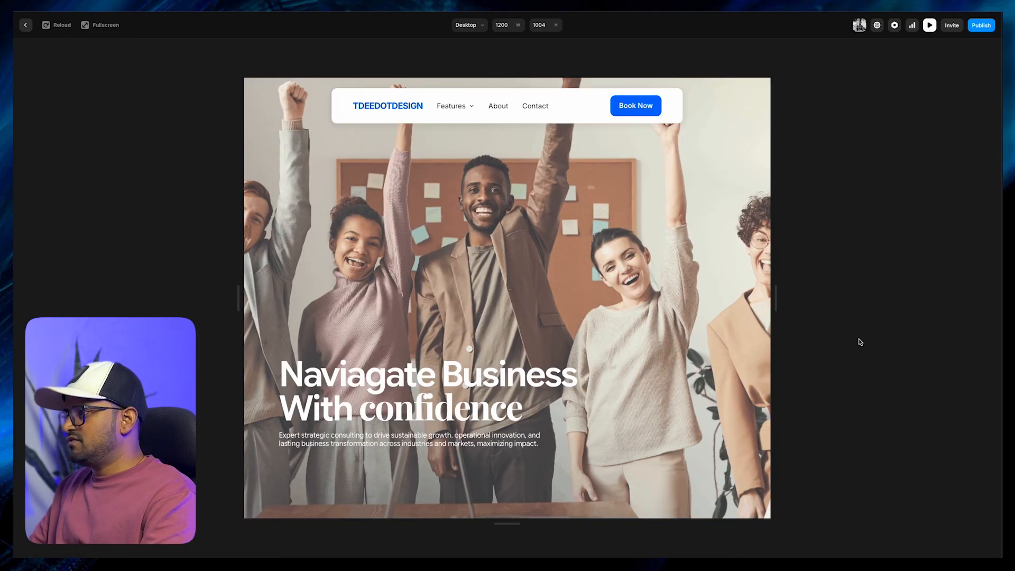
pyautogui.moveTo(780, 302); pyautogui.dragTo(612, 318)
pyautogui.press('Escape')
pyautogui.click(576, 365)
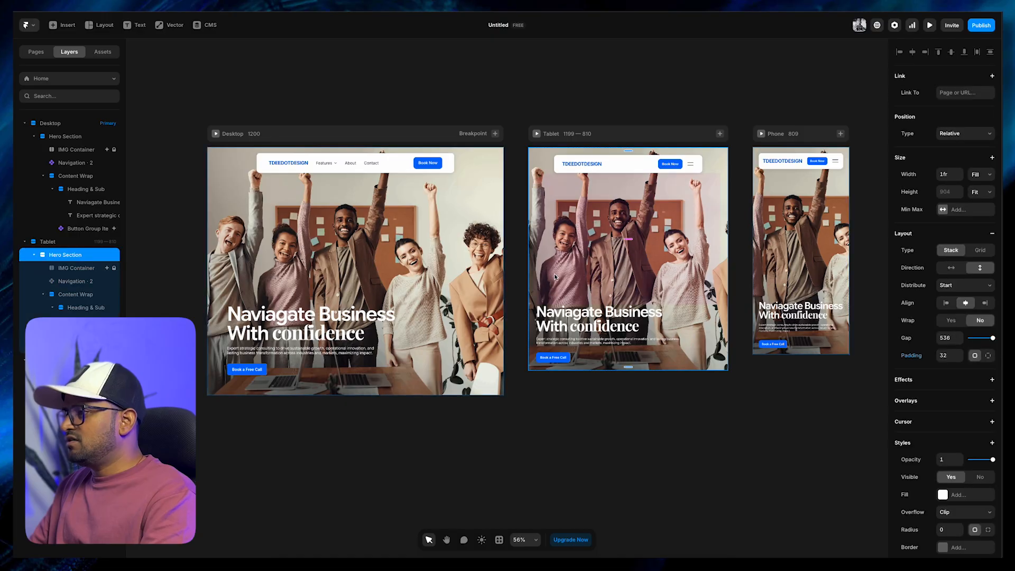
pyautogui.click(681, 425)
pyautogui.click(635, 321)
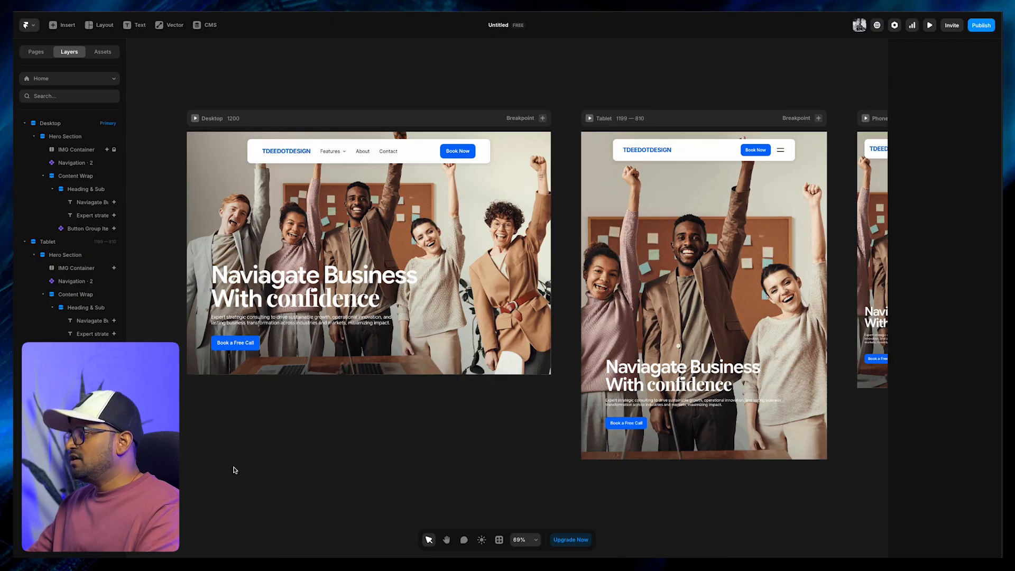
# Check the height mode of the Desktop hero section and preview the page at narrower widths
pyautogui.click(74, 142)
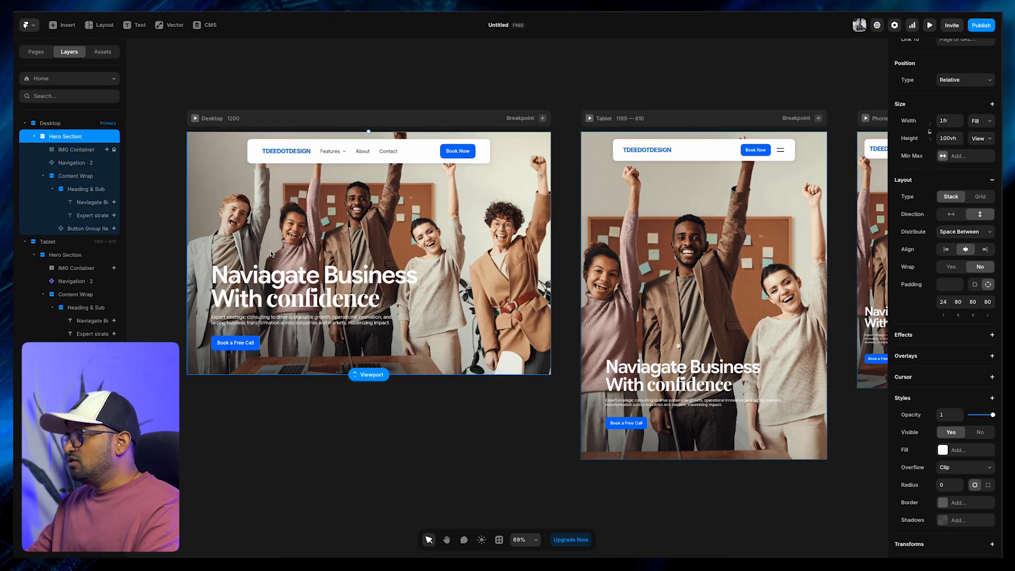
pyautogui.click(983, 139)
pyautogui.click(980, 141)
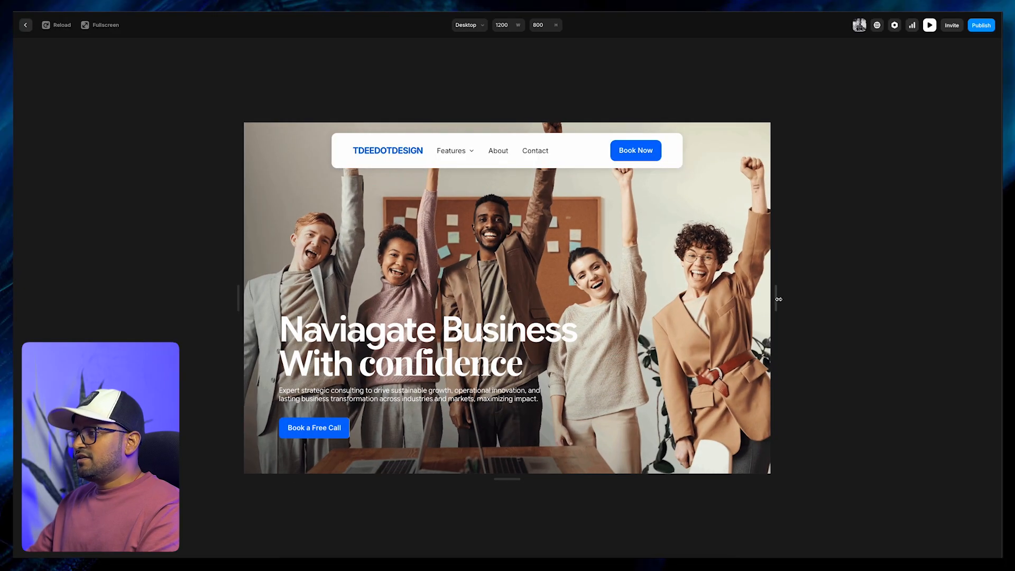
pyautogui.moveTo(778, 299); pyautogui.dragTo(653, 321)
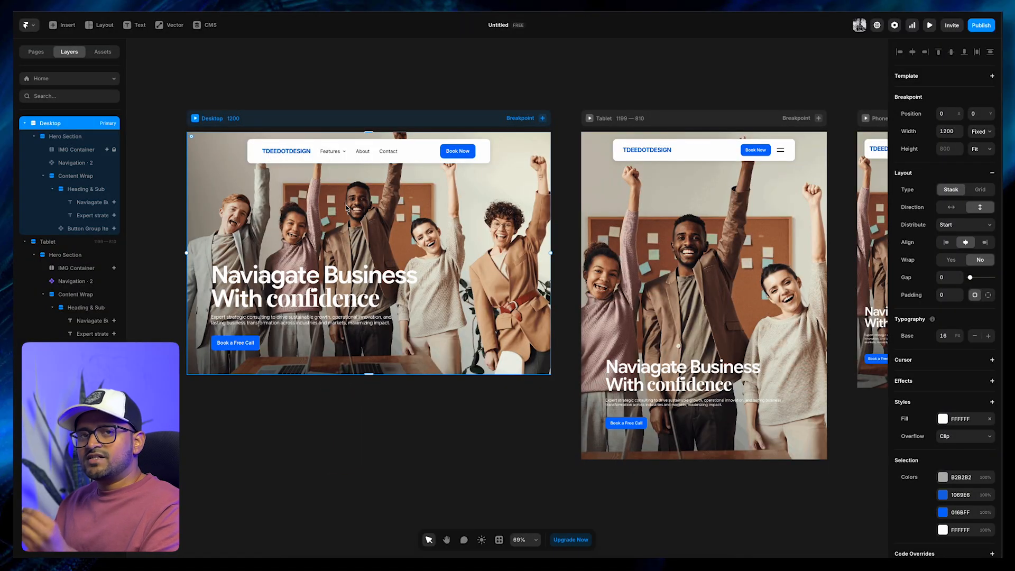
pyautogui.click(367, 401)
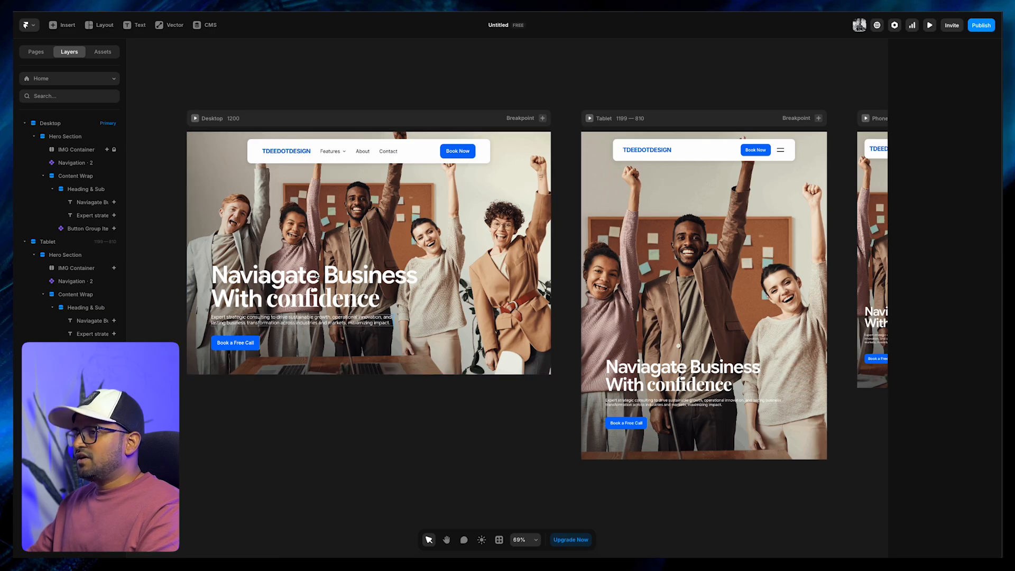
# Preview the Desktop page to watch the entrance animations of the hero content
pyautogui.click(196, 119)
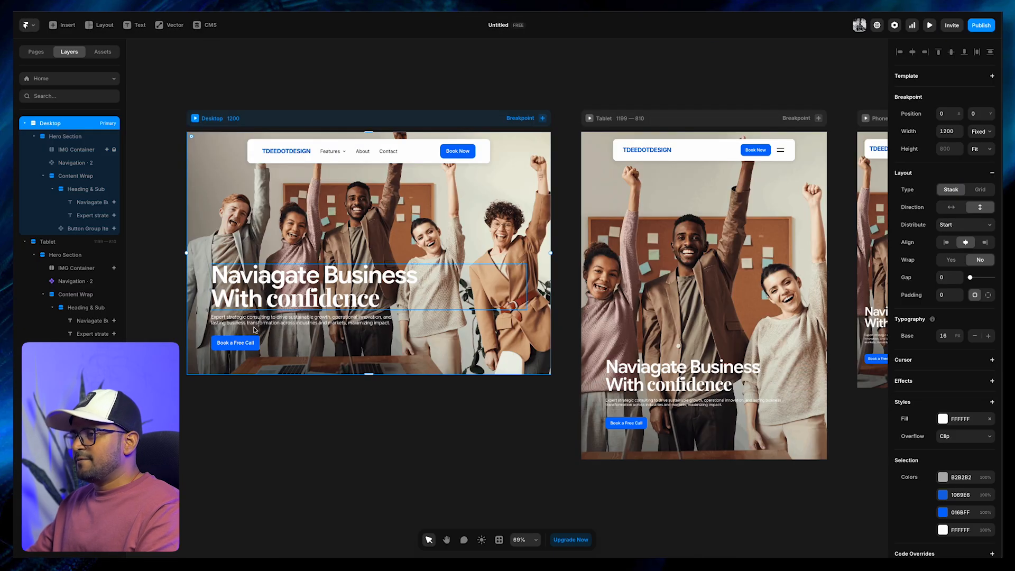
pyautogui.click(280, 421)
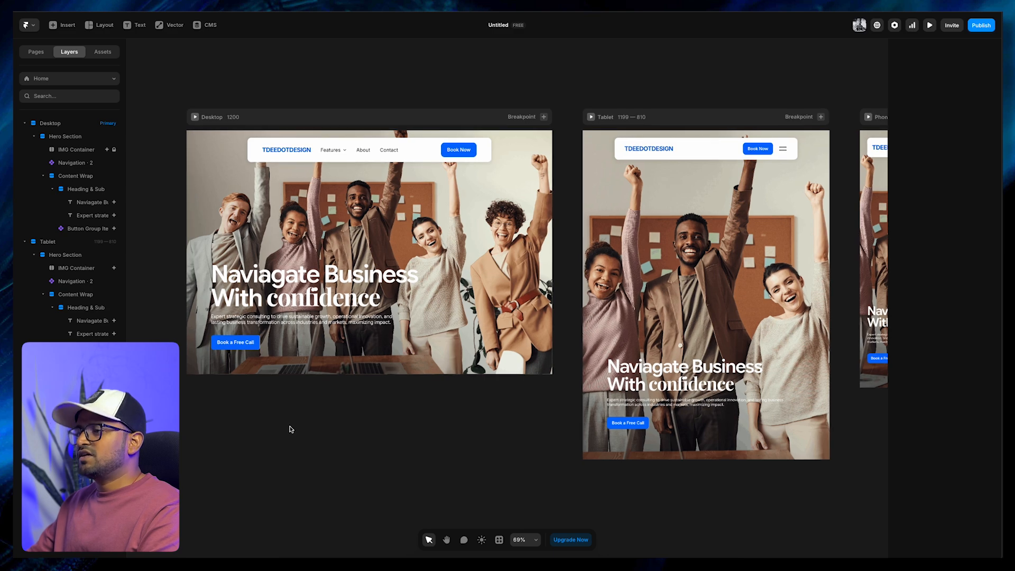
pyautogui.hscroll(2, 365, 449)
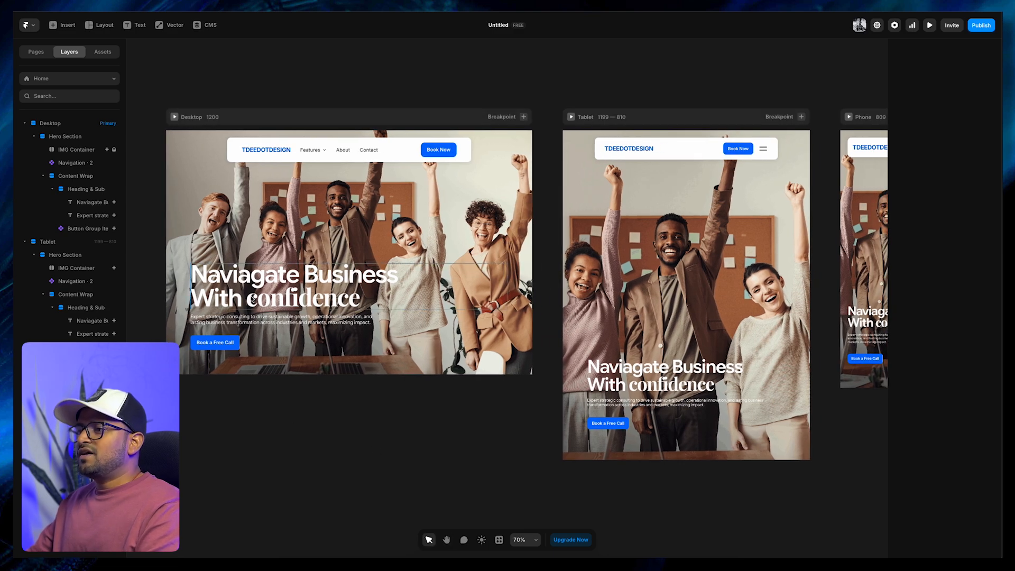
pyautogui.click(338, 352)
pyautogui.click(311, 445)
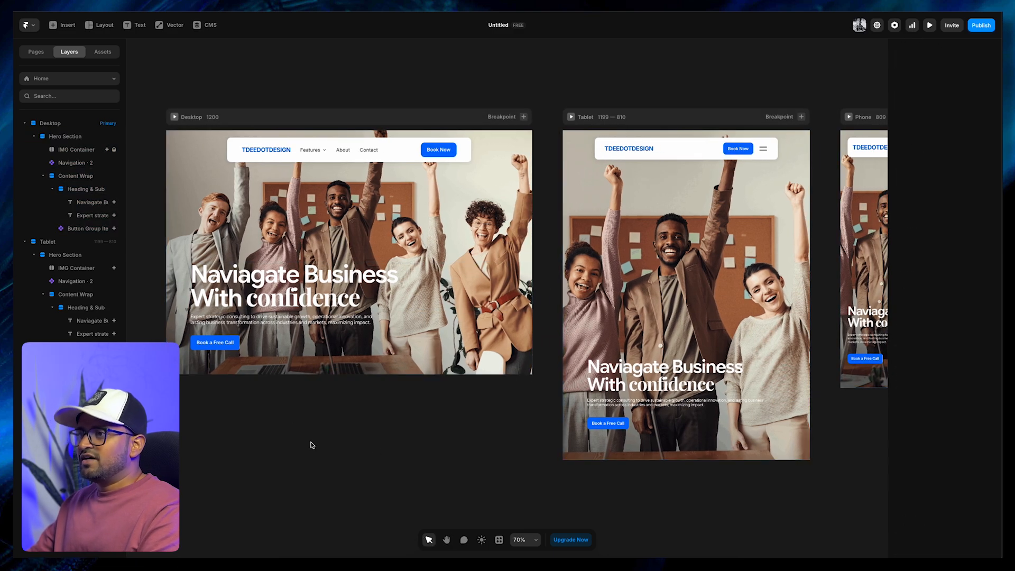
# Examine the effect settings of the Desktop headline, supporting text and Book a Free Call button
pyautogui.click(237, 288)
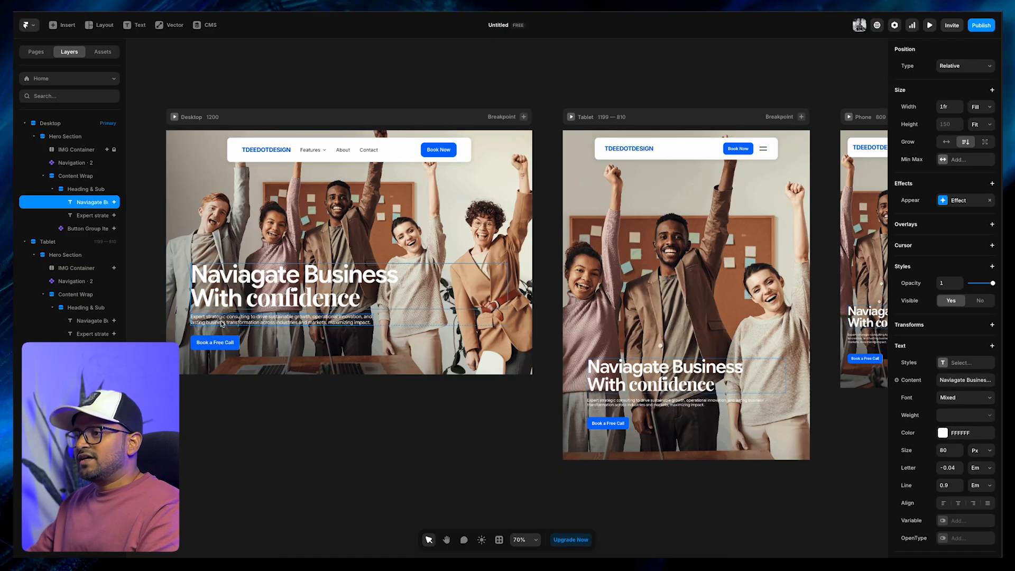
pyautogui.click(216, 320)
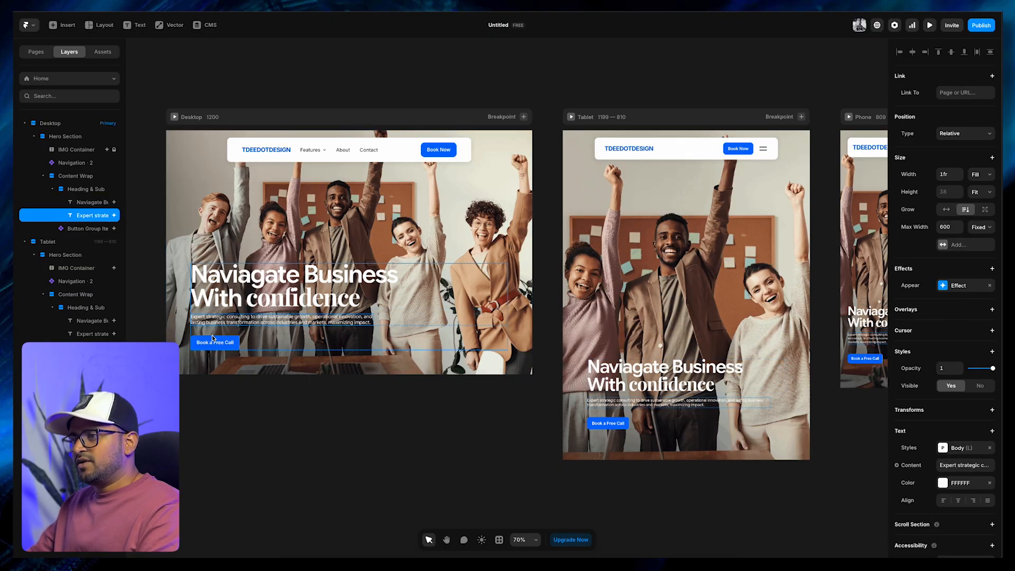
pyautogui.click(214, 339)
pyautogui.click(282, 423)
# Copy the Desktop headline's existing Appear effect and remove it from the headline
pyautogui.click(222, 300)
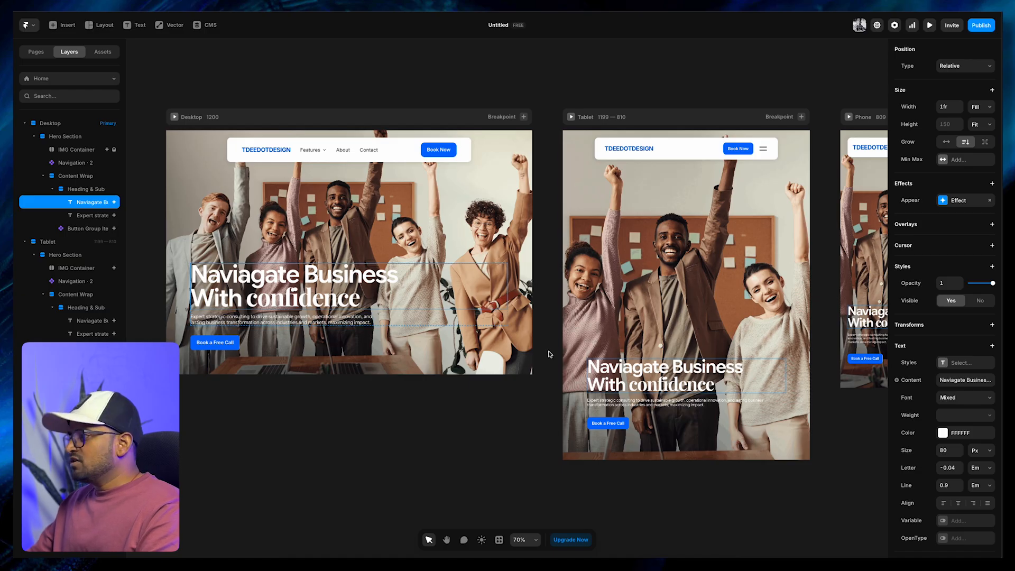
pyautogui.rightClick(917, 202)
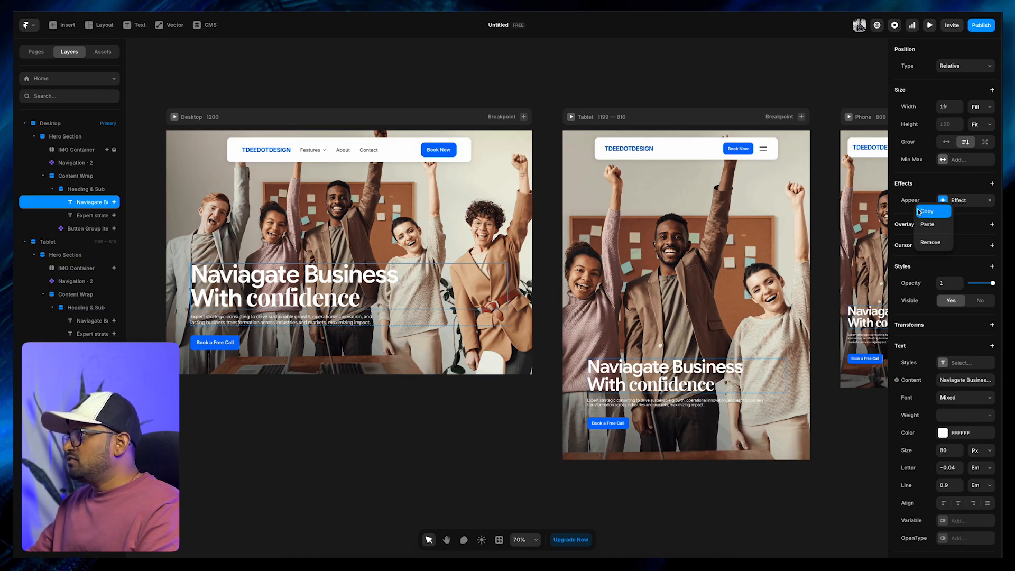
pyautogui.click(921, 211)
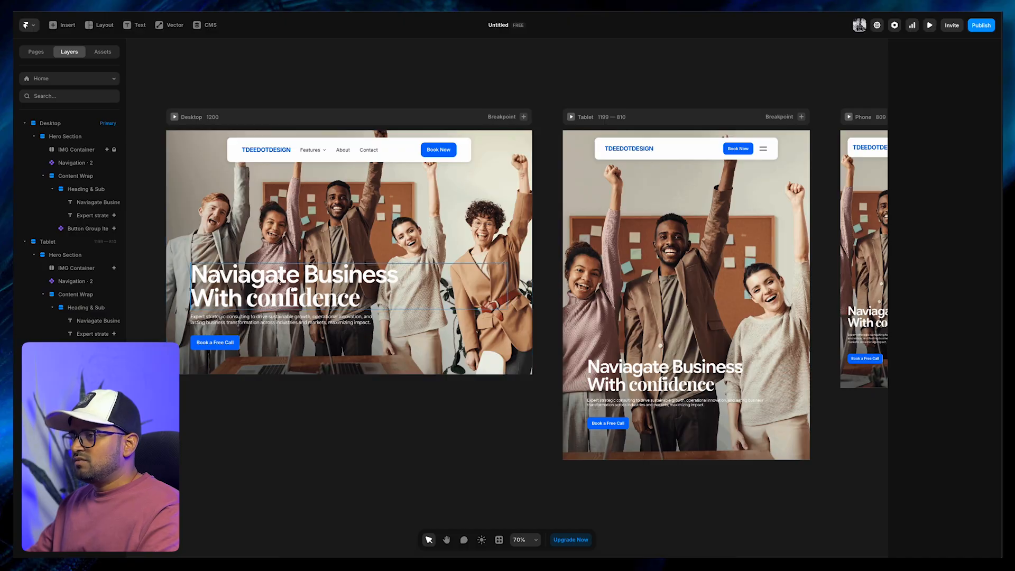
pyautogui.click(302, 298)
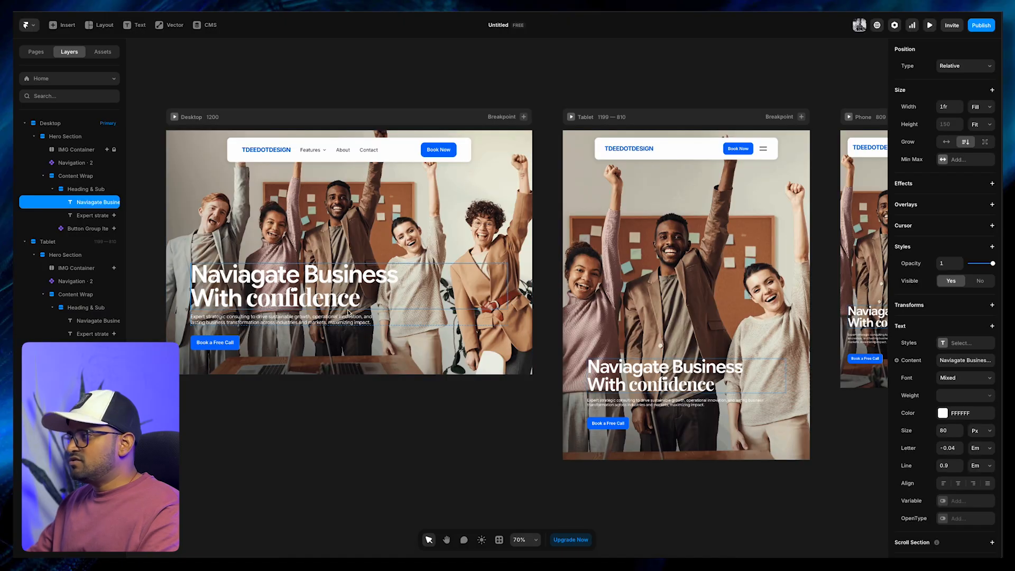
# Add an Appear effect to the Desktop headline with the Slide In Bottom preset
pyautogui.click(992, 184)
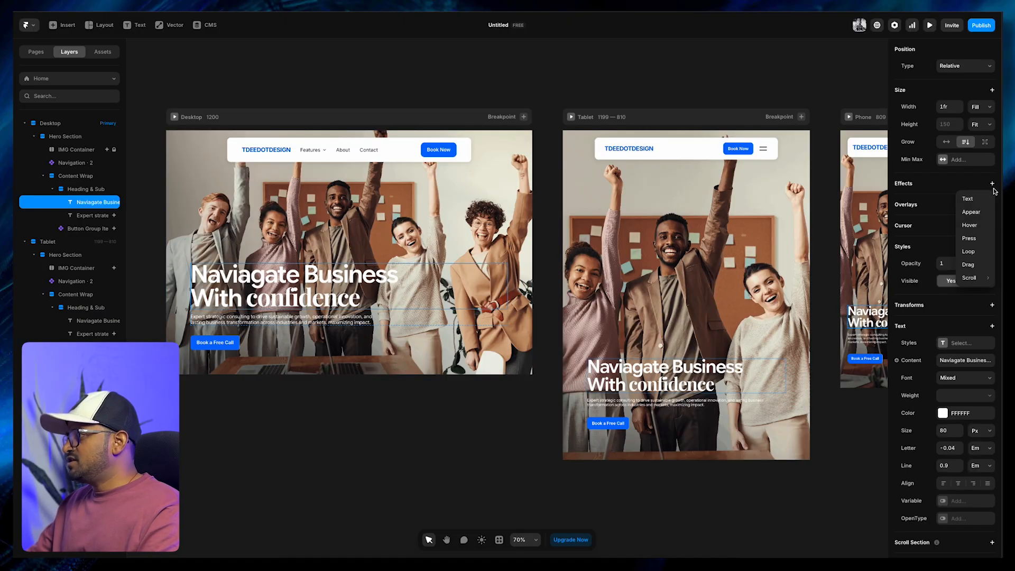
pyautogui.click(972, 212)
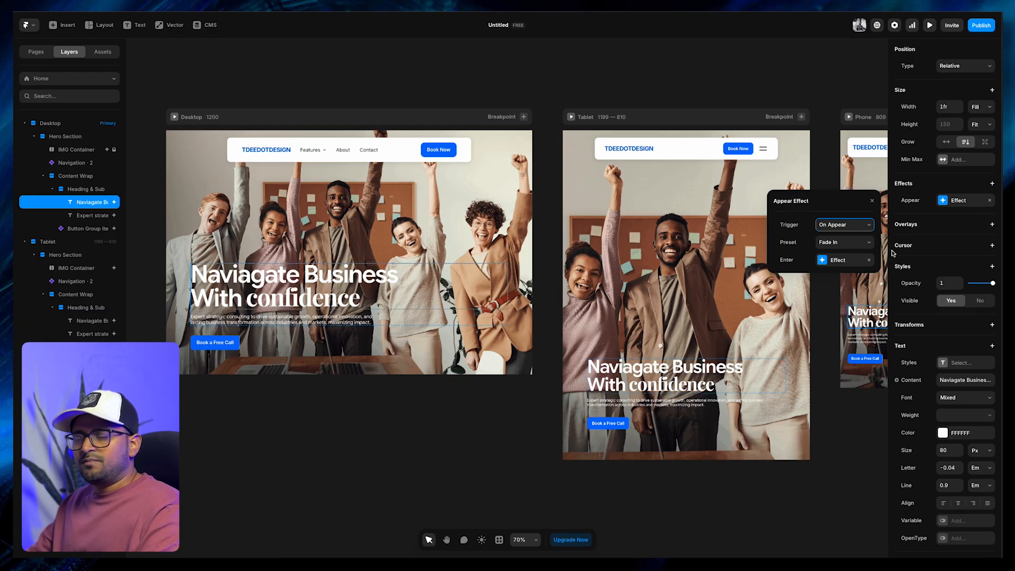
pyautogui.click(832, 245)
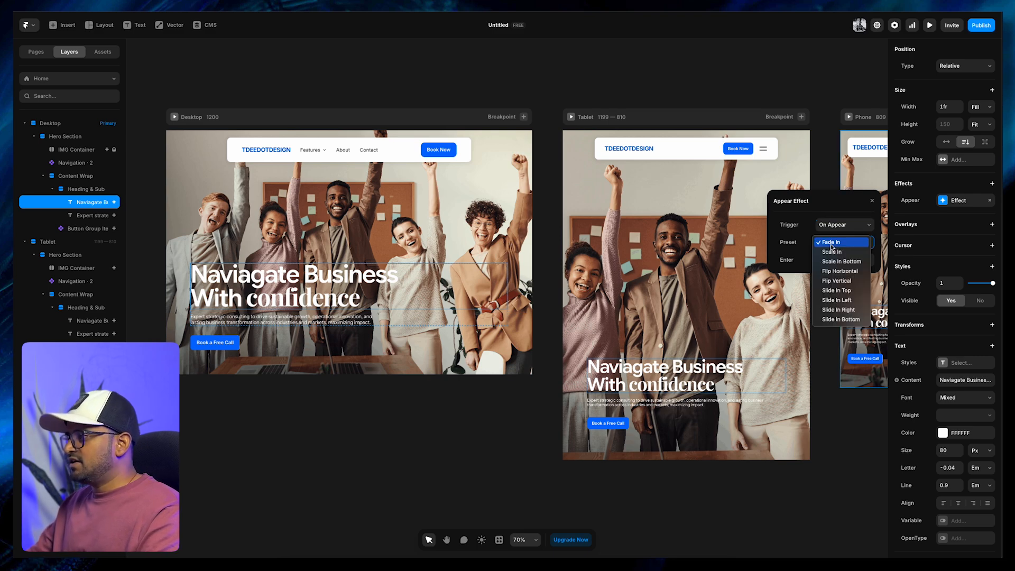
pyautogui.click(848, 320)
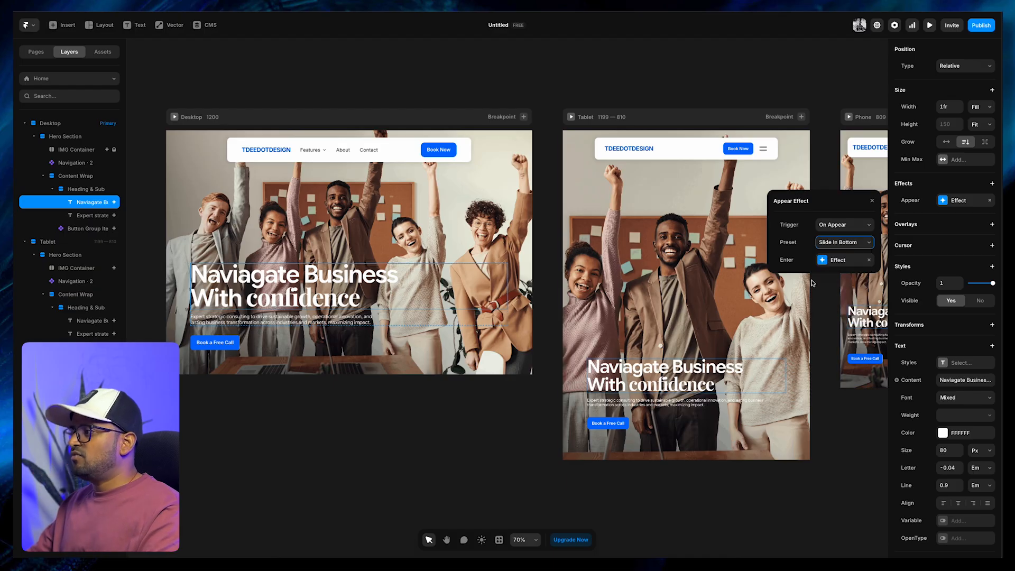
# Examine the opacity and vertical offset settings of the headline's Enter effect
pyautogui.click(823, 260)
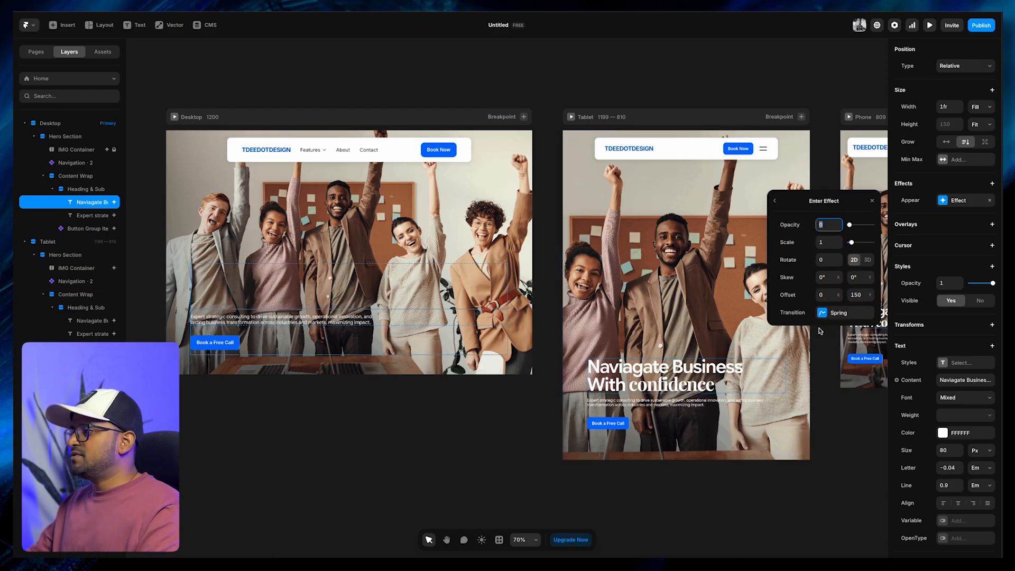
pyautogui.click(859, 296)
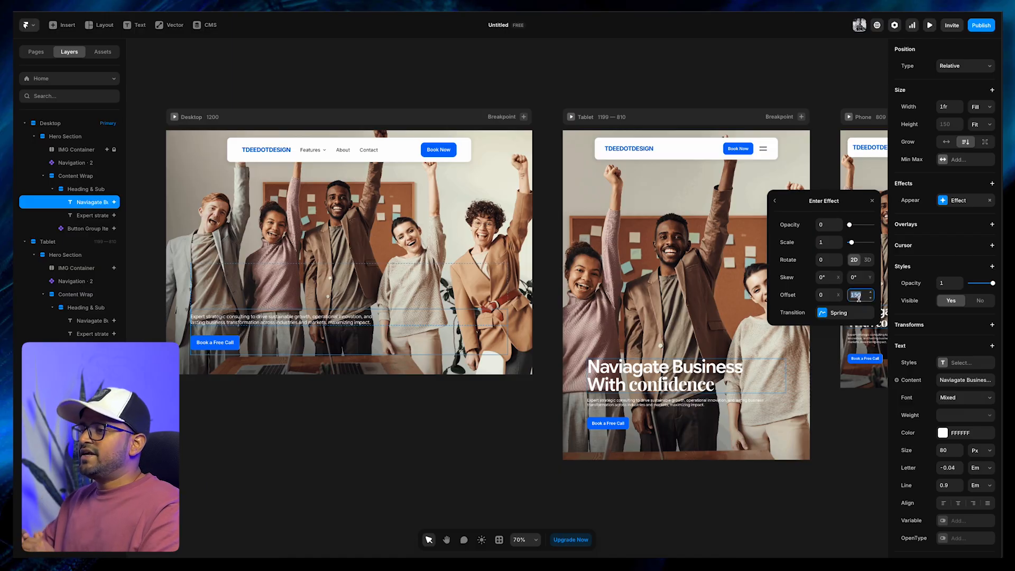
pyautogui.click(323, 295)
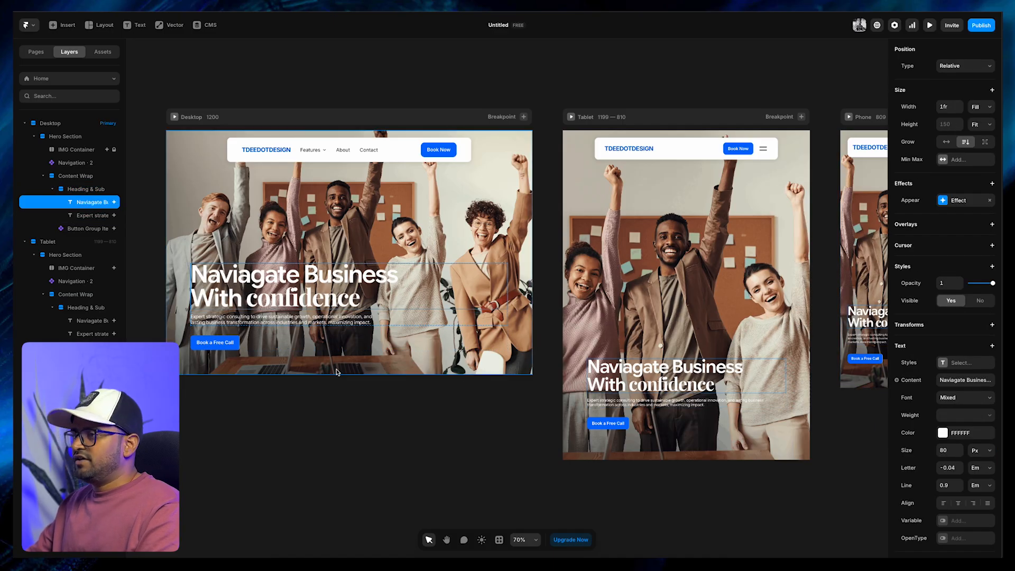
pyautogui.click(341, 409)
# Switch the headline's Enter effect transition to Ease with a time of 0.8 and preview the Desktop page
pyautogui.keyDown('super'); pyautogui.click(324, 300); pyautogui.keyUp('super')
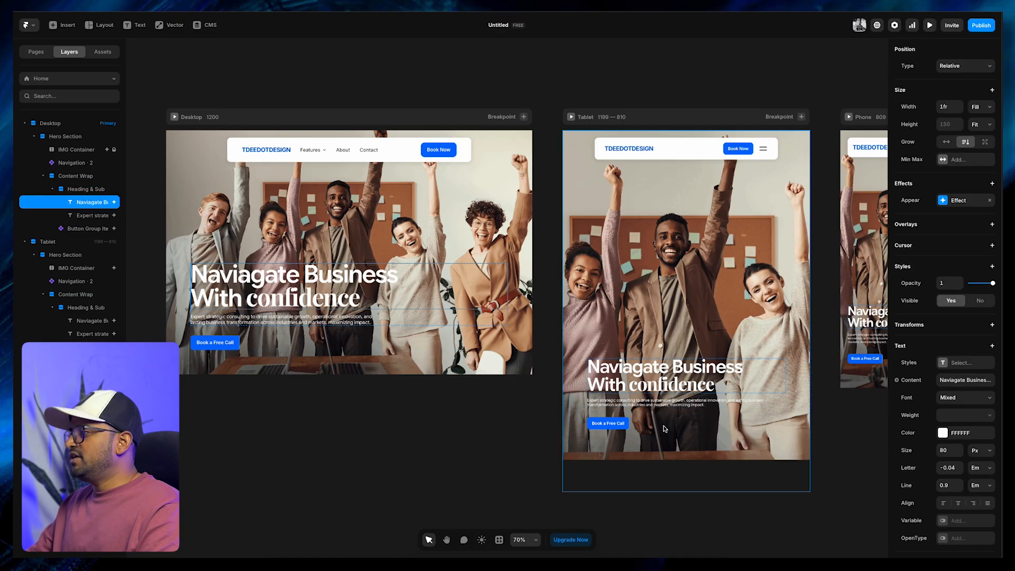
pyautogui.click(942, 201)
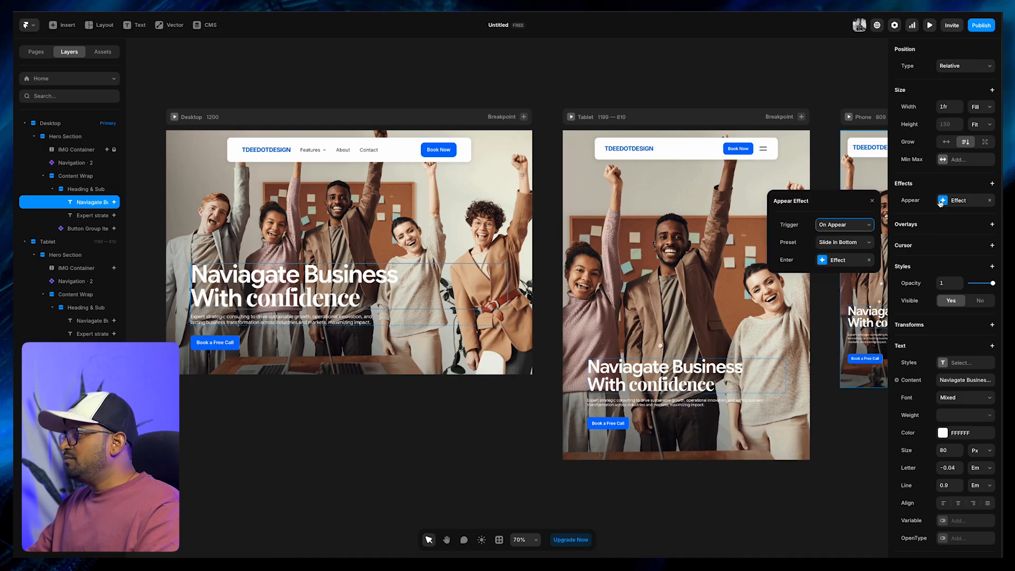
pyautogui.click(827, 265)
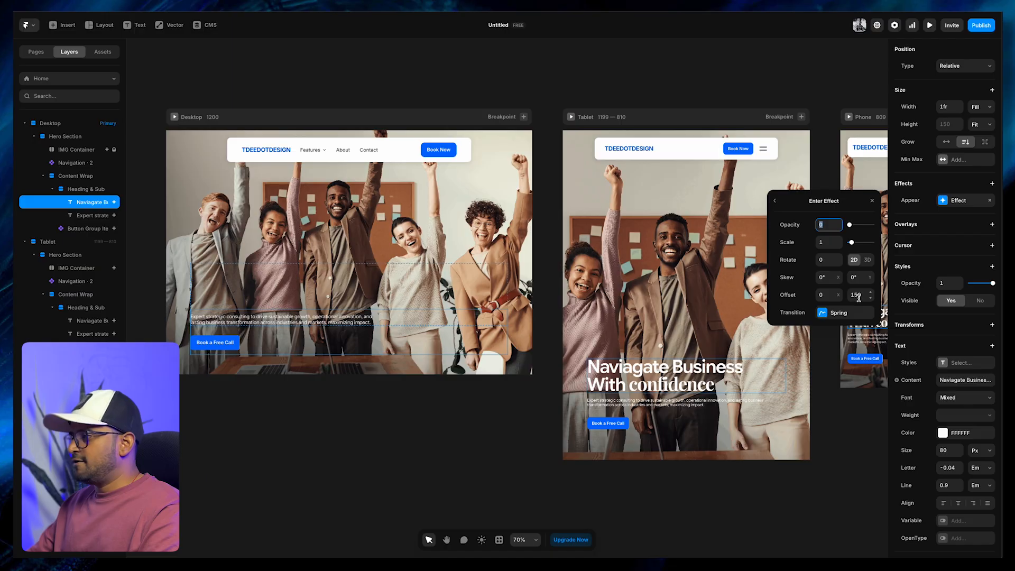
pyautogui.click(828, 313)
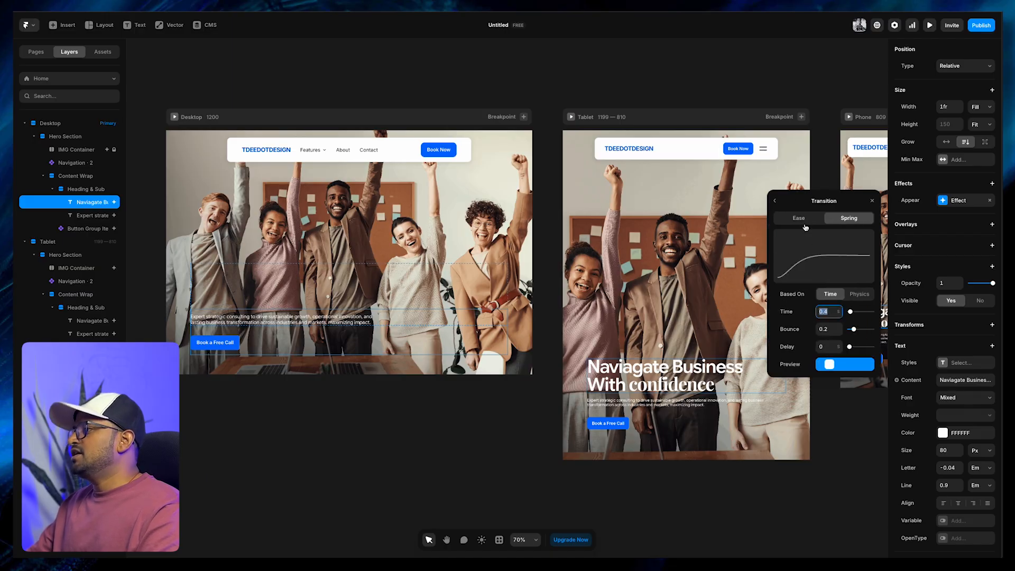
pyautogui.click(802, 220)
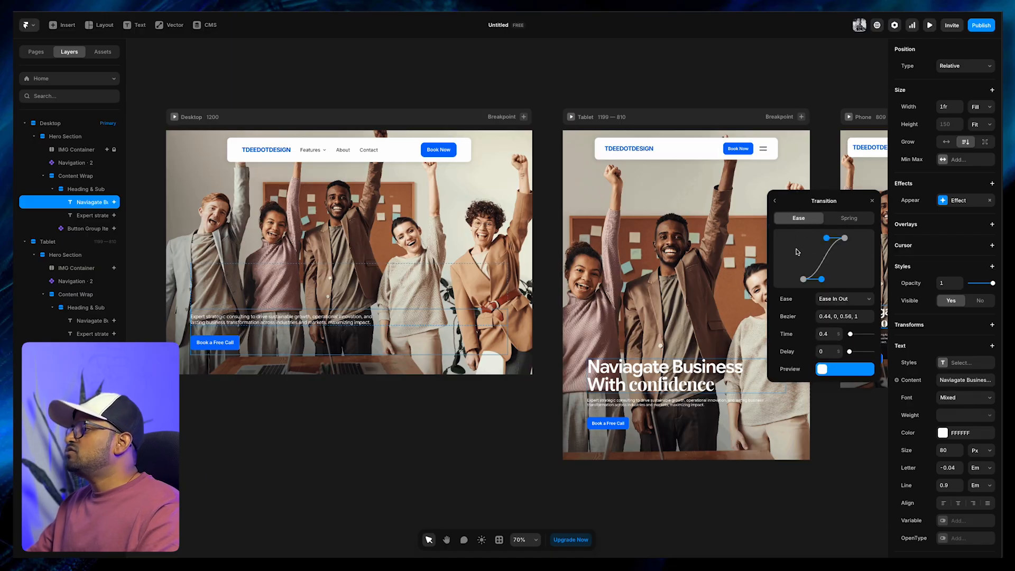
pyautogui.click(829, 335)
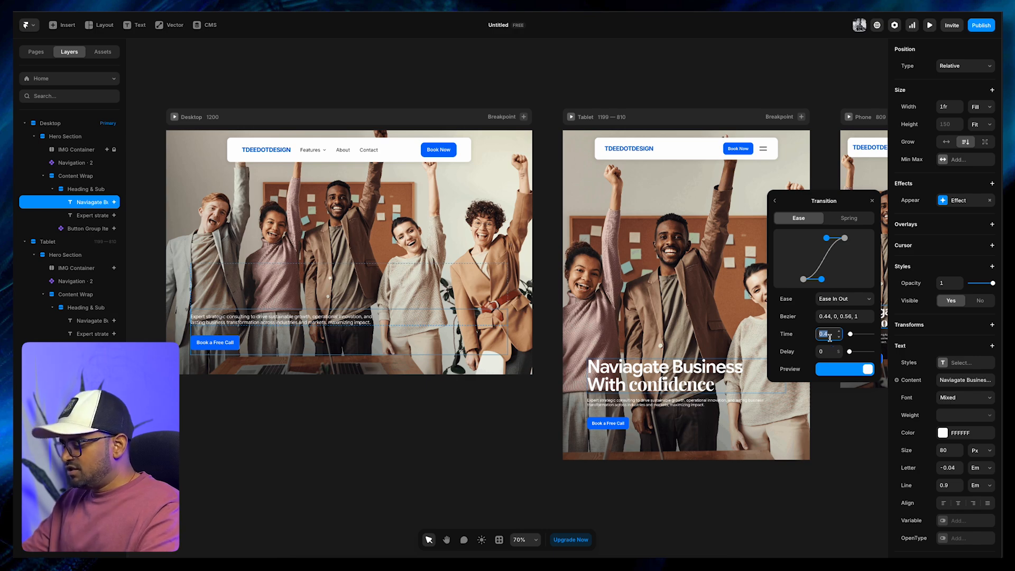
pyautogui.write('0.8')
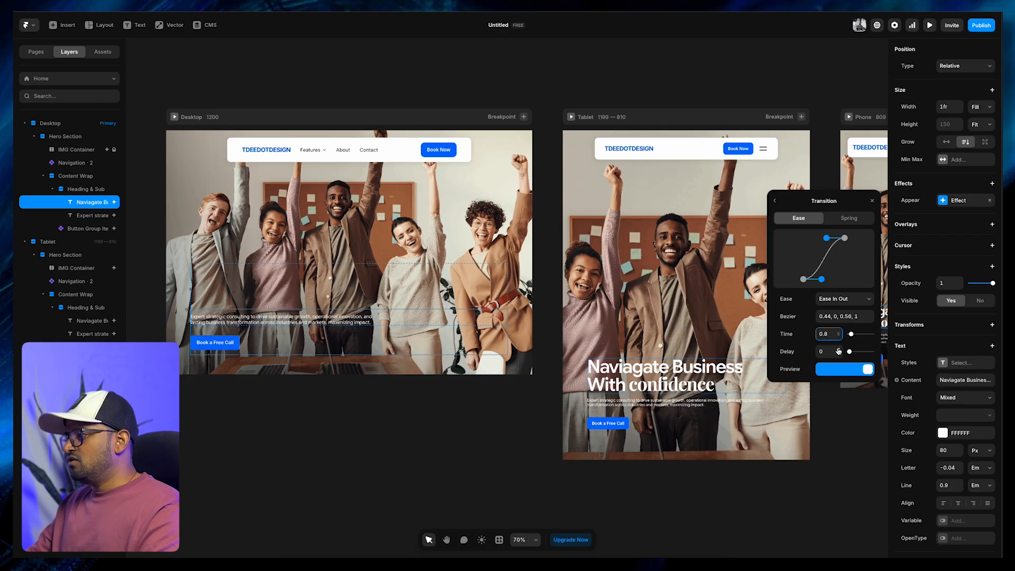
pyautogui.click(850, 441)
pyautogui.click(174, 117)
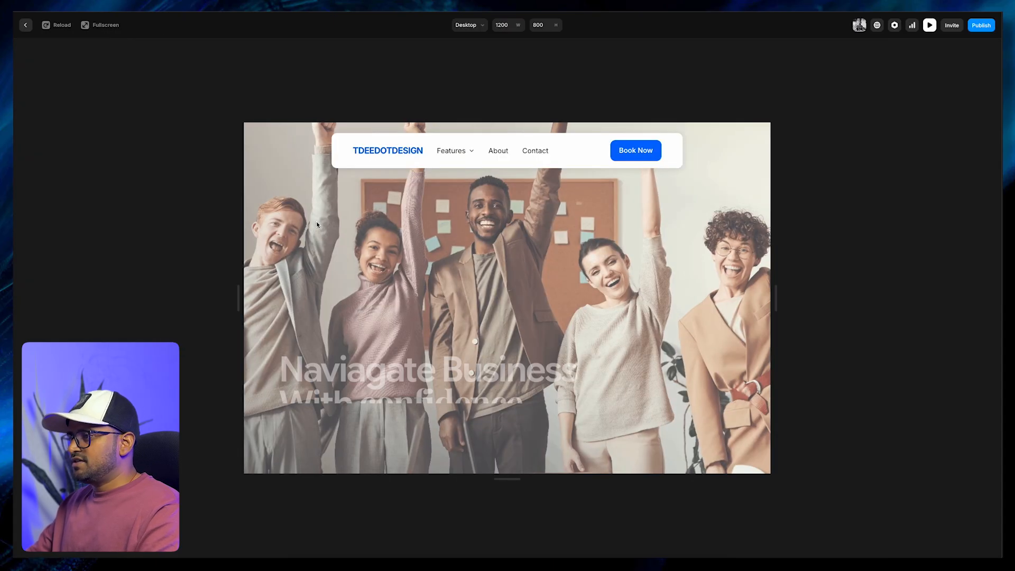
# Set the delay of the Desktop headline's Enter effect transition to 0.2 and preview the Desktop page
pyautogui.press('Escape')
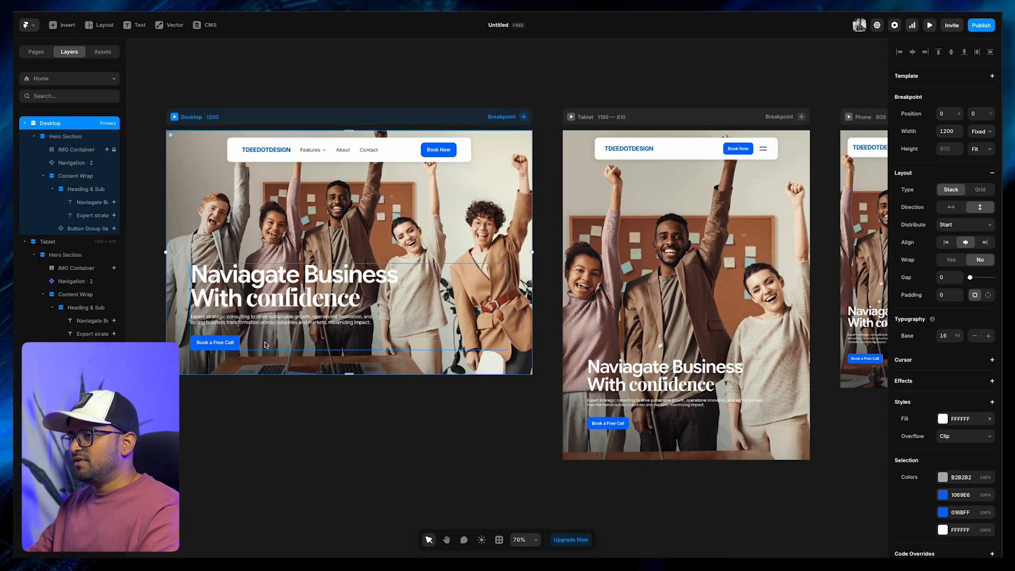
pyautogui.click(314, 309)
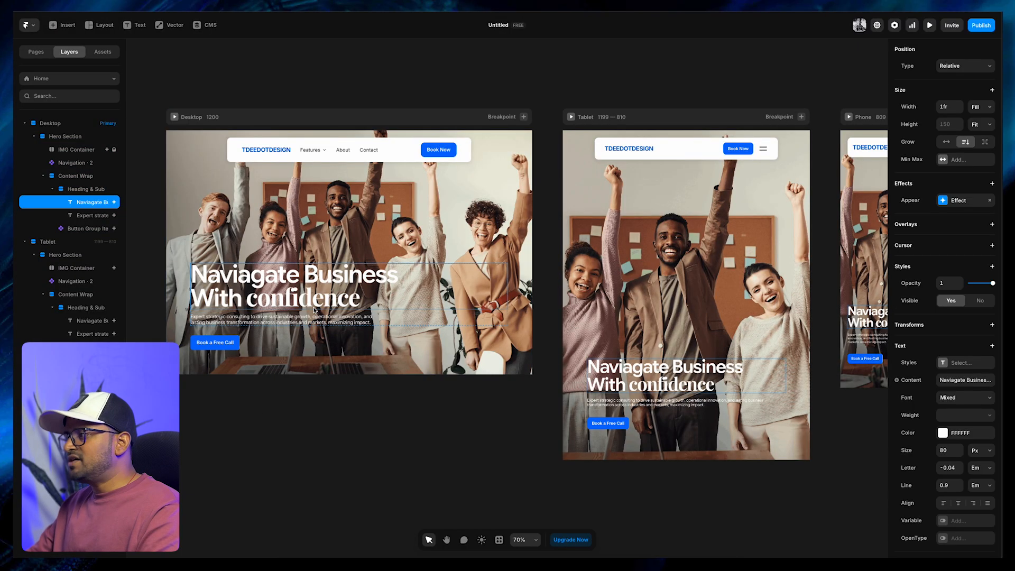
pyautogui.click(943, 202)
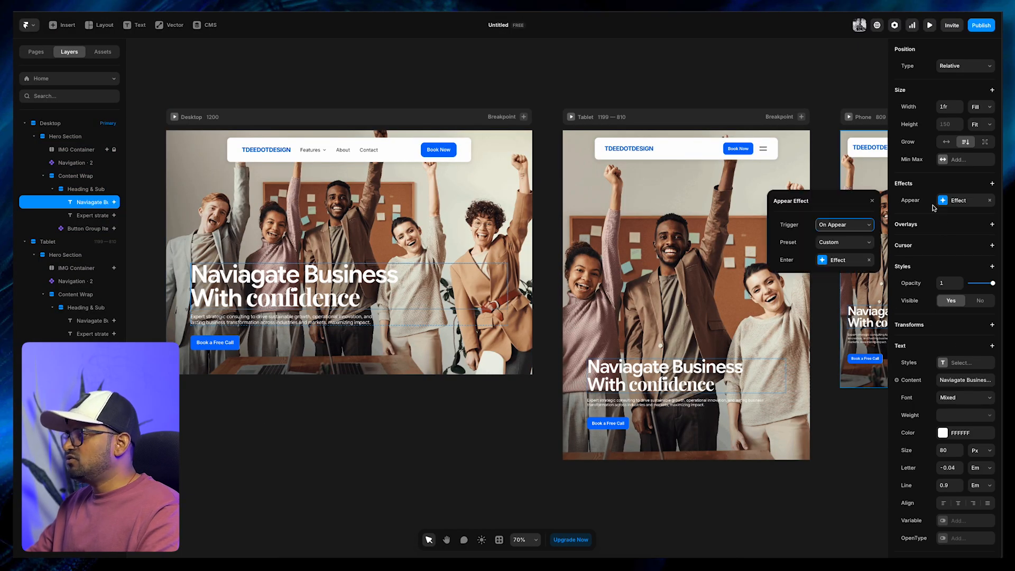
pyautogui.click(825, 261)
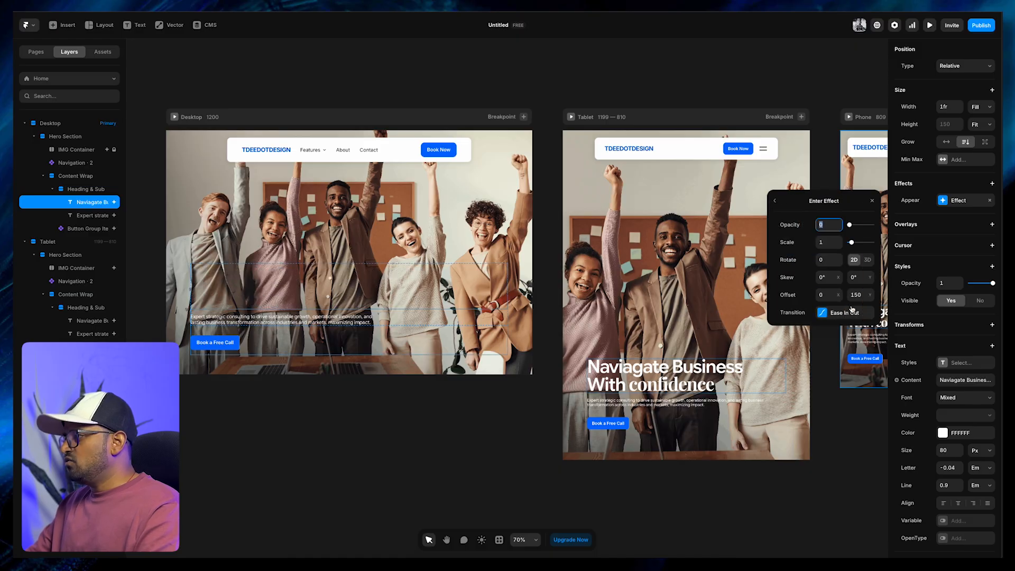
pyautogui.click(823, 312)
pyautogui.click(850, 352)
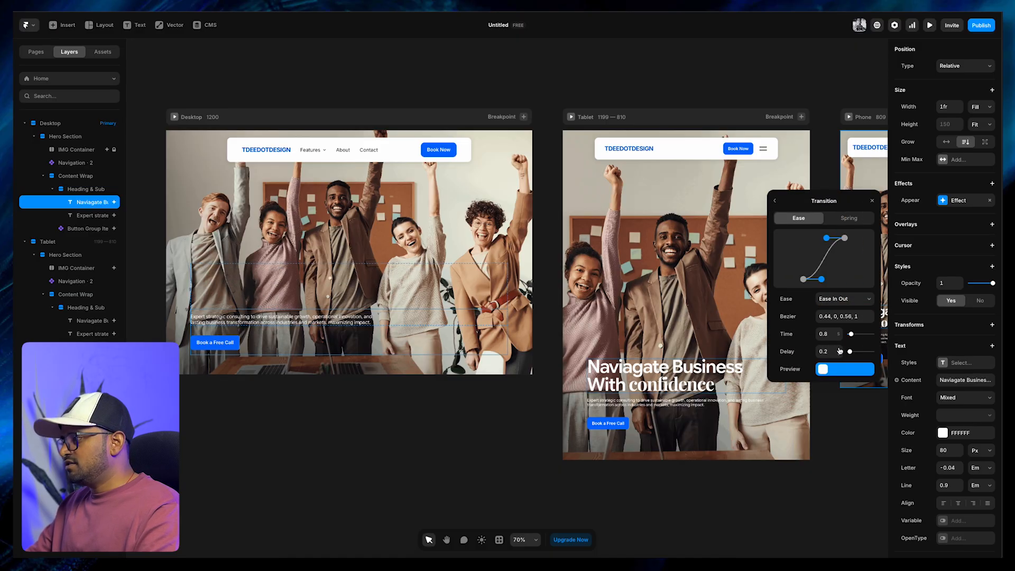
pyautogui.click(312, 432)
pyautogui.press('super+p')
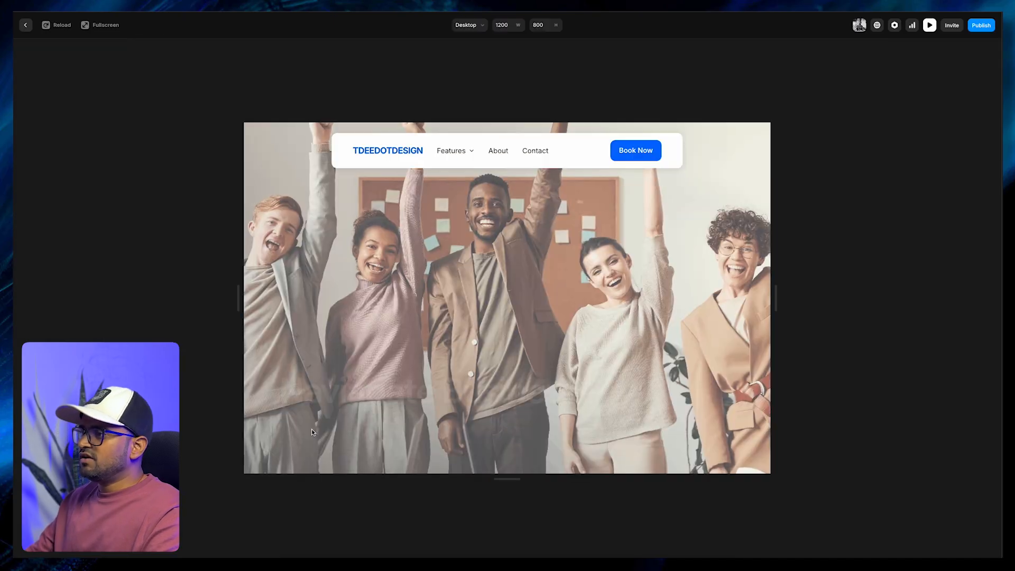
pyautogui.press('Escape')
pyautogui.press('super+p')
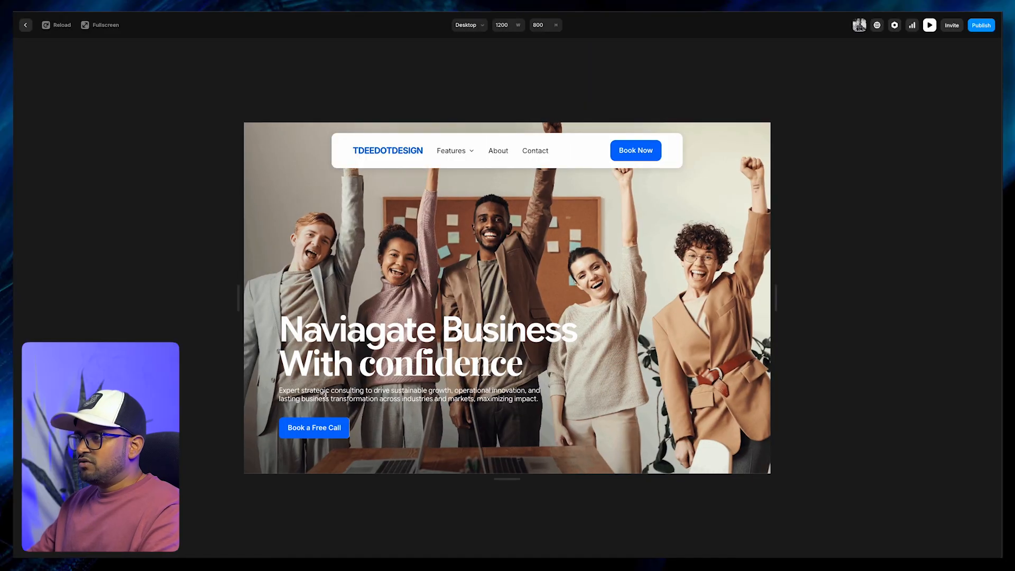
pyautogui.press('Escape')
# Remove the existing Appear effect from the Desktop subheading paragraph below the headline
pyautogui.click(251, 325)
pyautogui.click(276, 291)
pyautogui.click(333, 328)
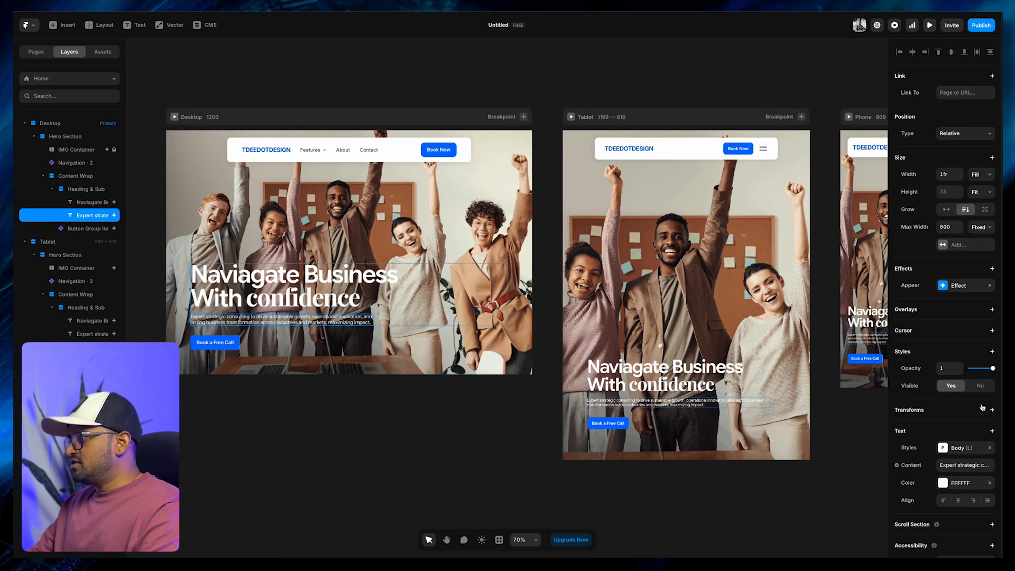
pyautogui.click(989, 287)
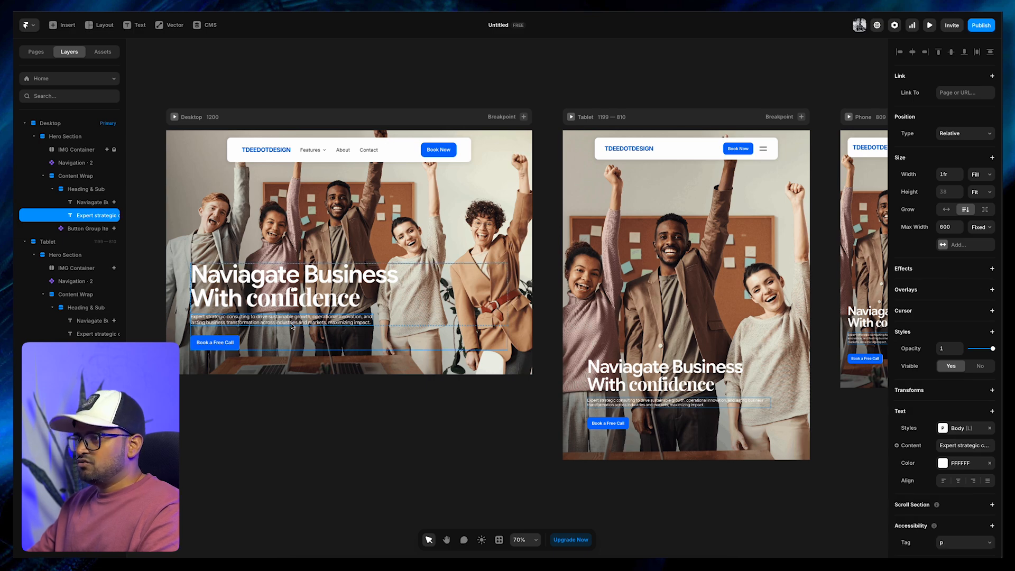
# Copy the headline's Appear effect, paste it onto the Desktop subheading, and preview the page
pyautogui.click(282, 274)
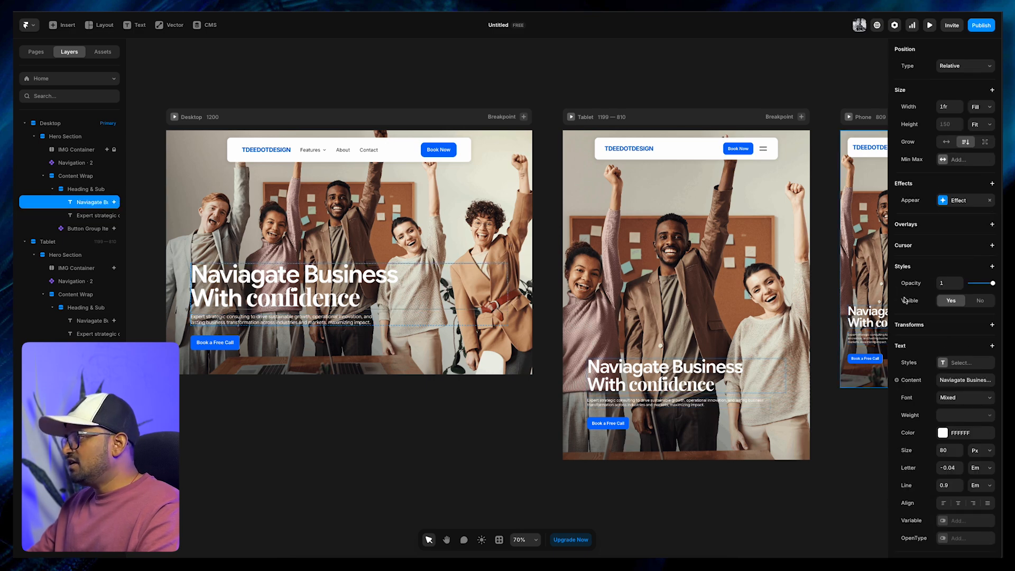
pyautogui.rightClick(946, 206)
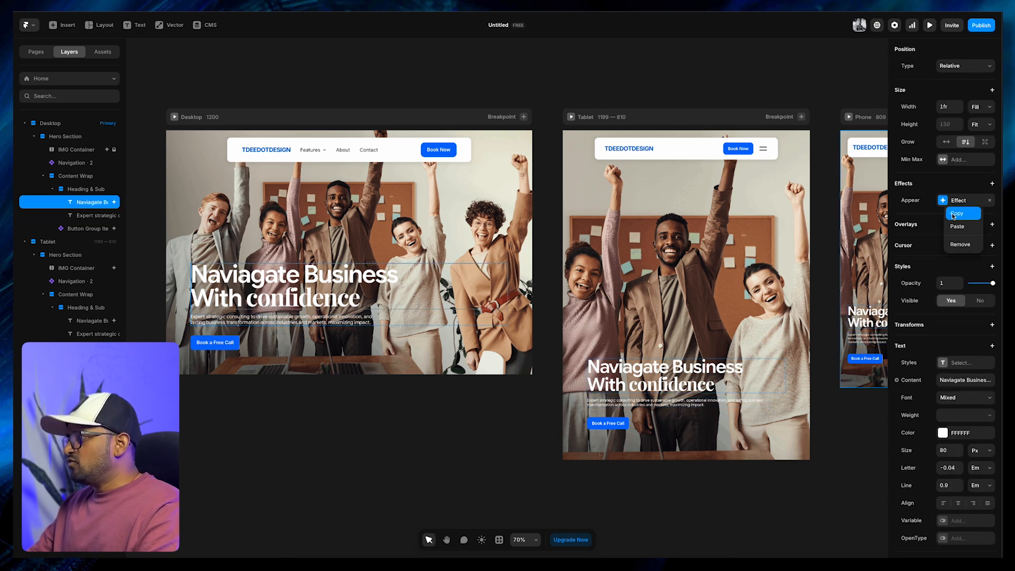
pyautogui.click(955, 213)
pyautogui.click(244, 324)
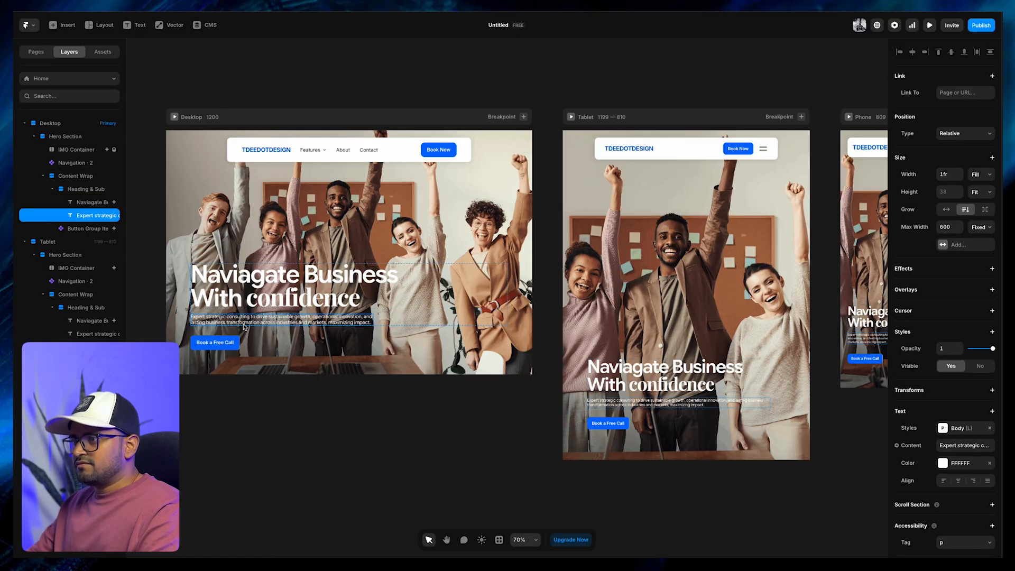
pyautogui.rightClick(906, 269)
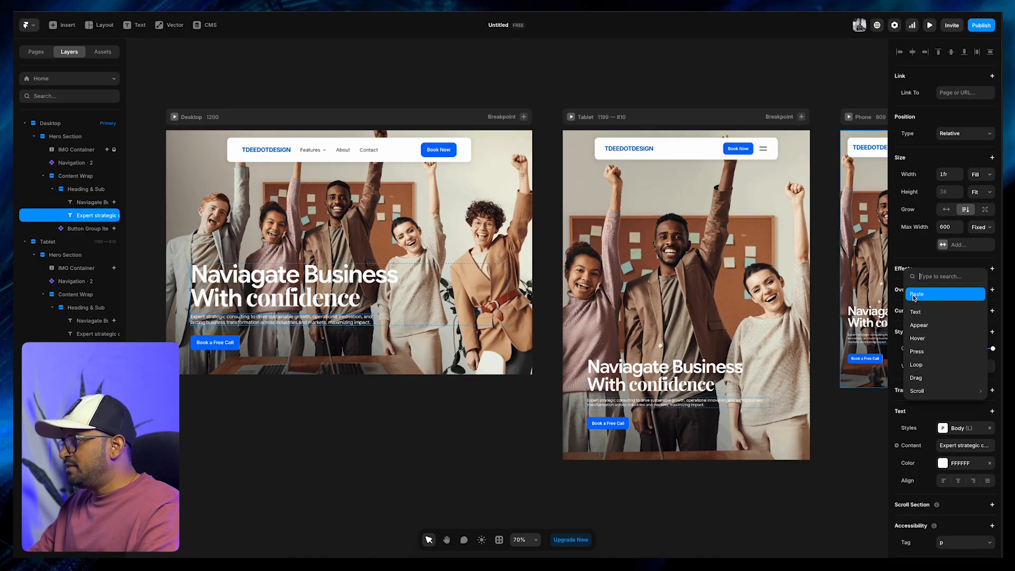
pyautogui.click(946, 294)
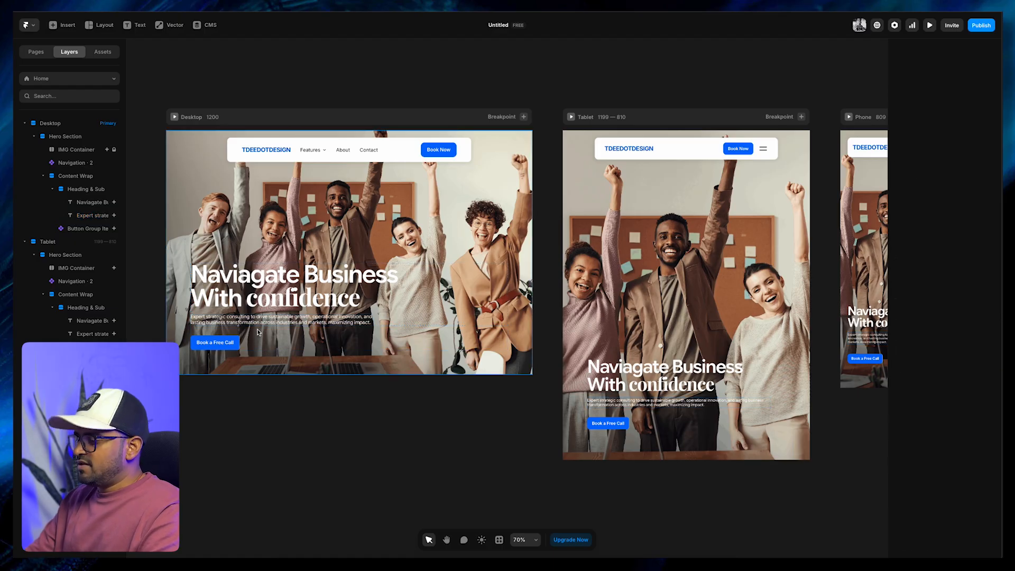
pyautogui.hotkey('ctrl', 'p')
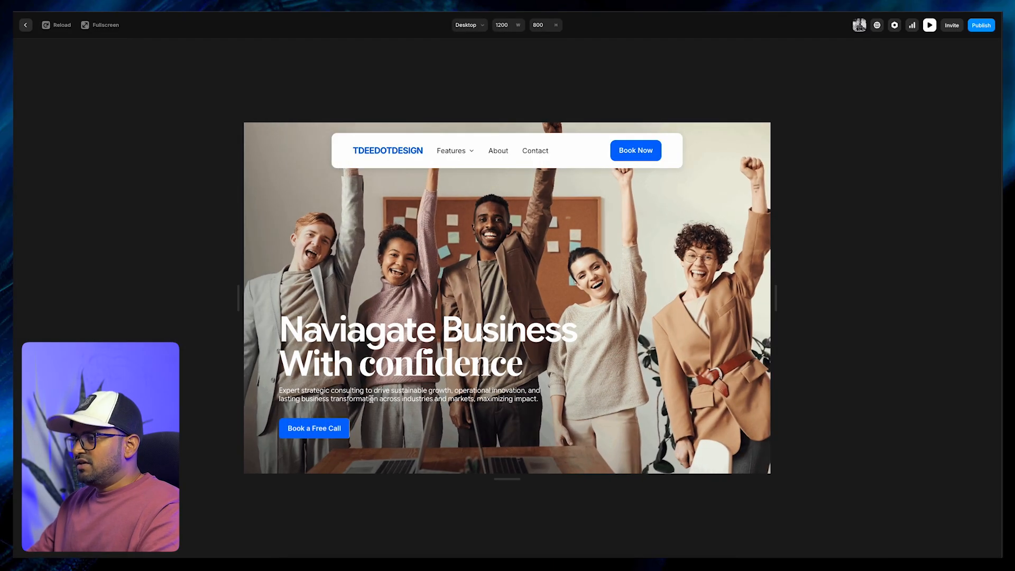
pyautogui.press('Escape')
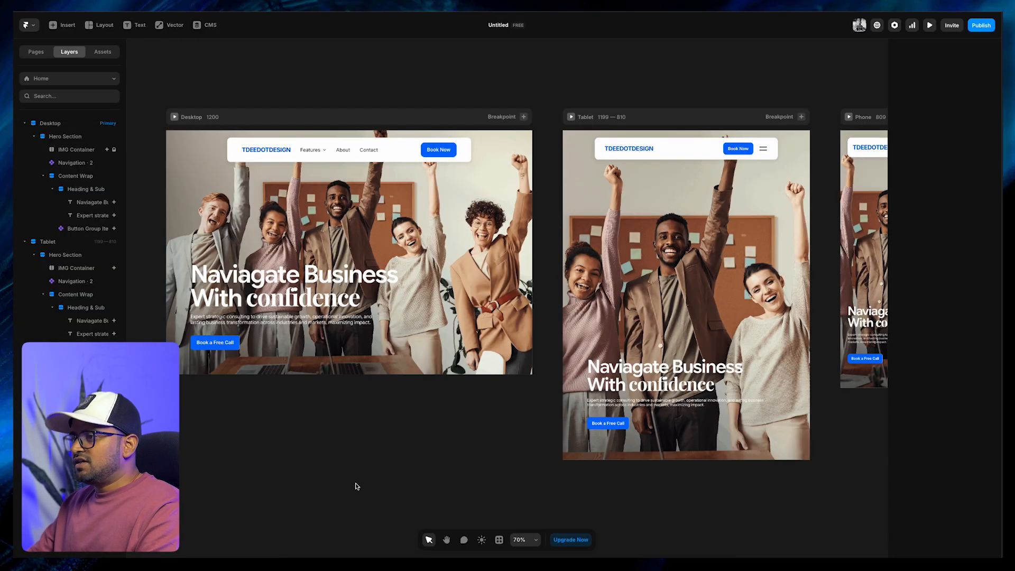
# Set the delay of the Desktop subheading's Enter effect transition to 0.3
pyautogui.click(317, 324)
pyautogui.click(944, 287)
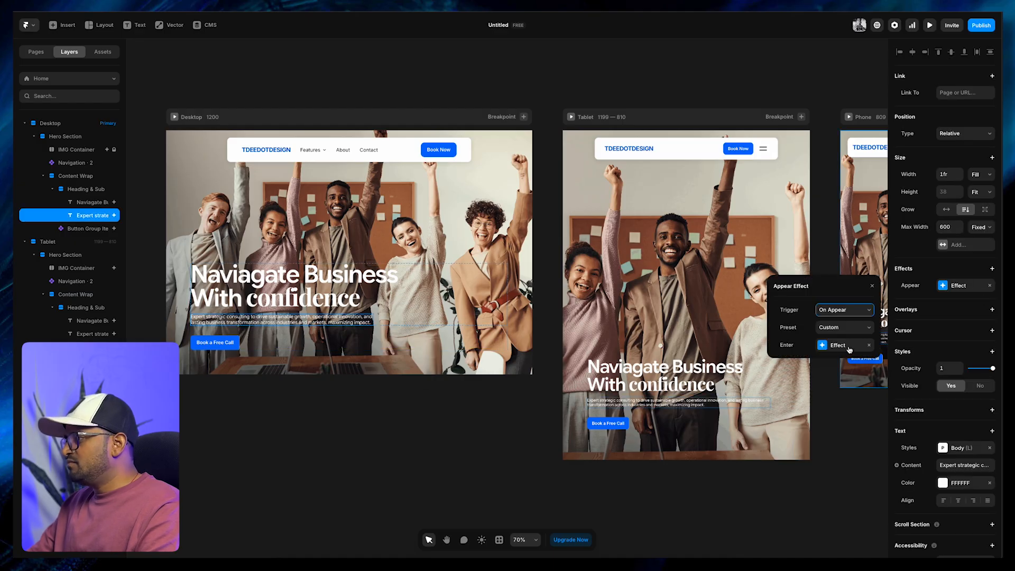
pyautogui.click(821, 345)
pyautogui.click(817, 397)
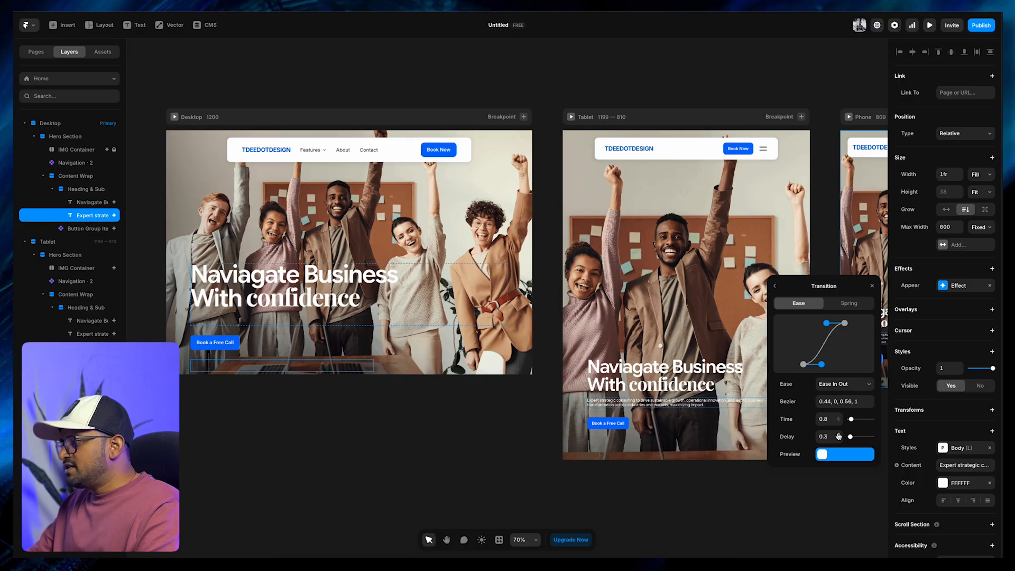
pyautogui.click(443, 423)
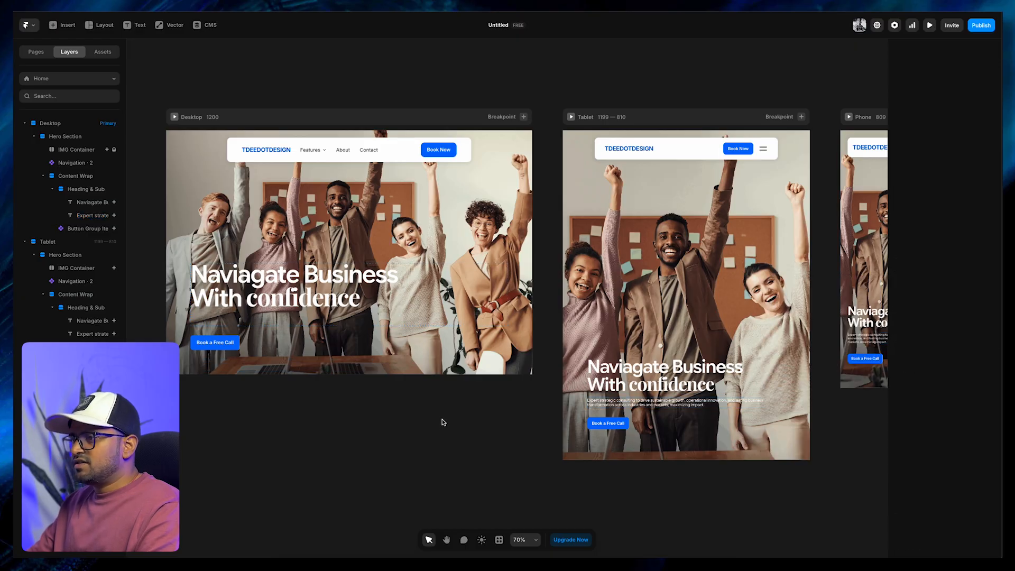
# Set the delay of the Desktop Book a Free Call button's Enter effect transition to 0.6 and preview the page
pyautogui.keyDown('super'); pyautogui.click(216, 343); pyautogui.keyUp('super')
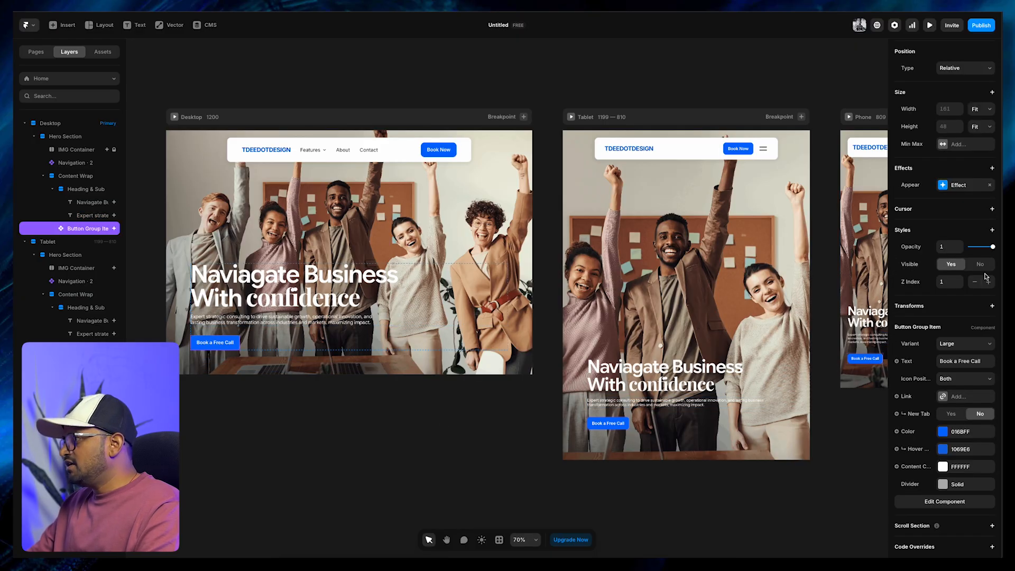
pyautogui.click(943, 185)
pyautogui.click(828, 245)
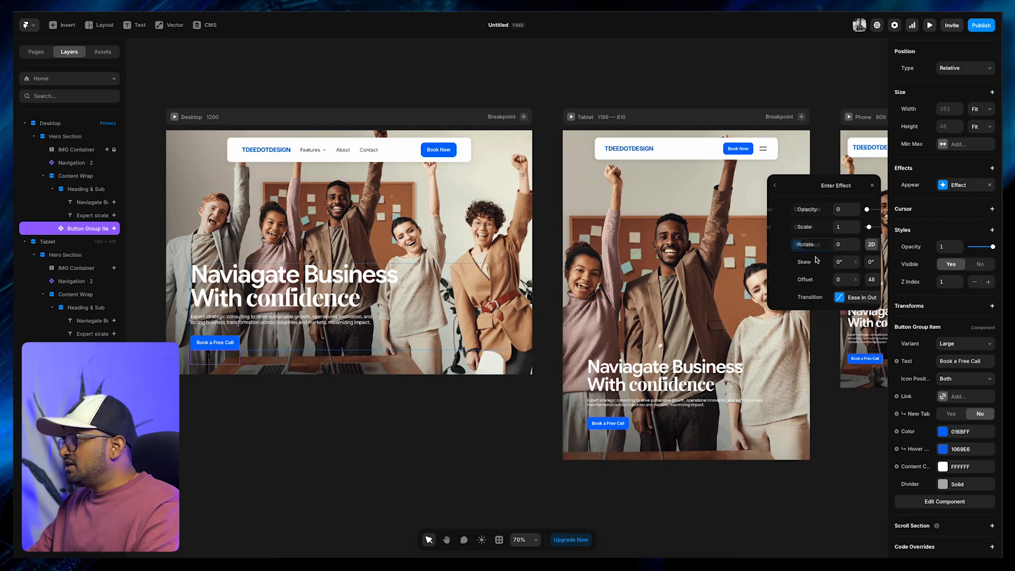
pyautogui.click(822, 298)
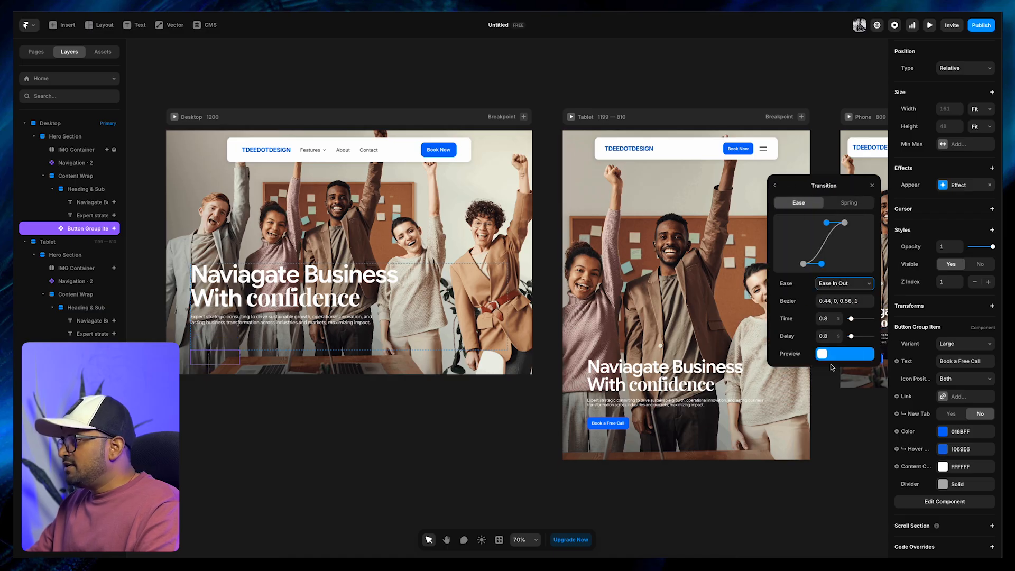
pyautogui.click(839, 339)
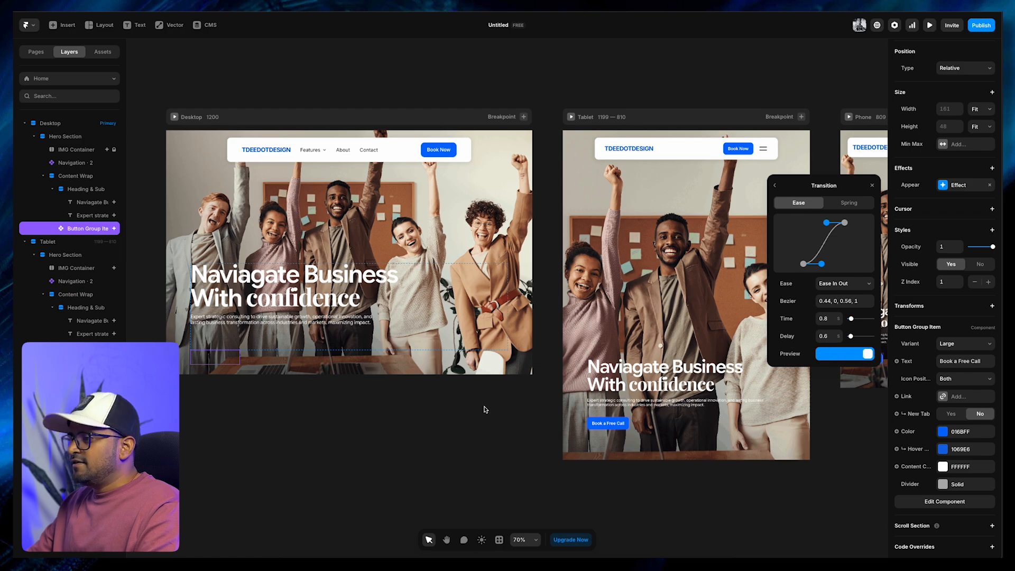
pyautogui.click(439, 417)
pyautogui.press('super+p')
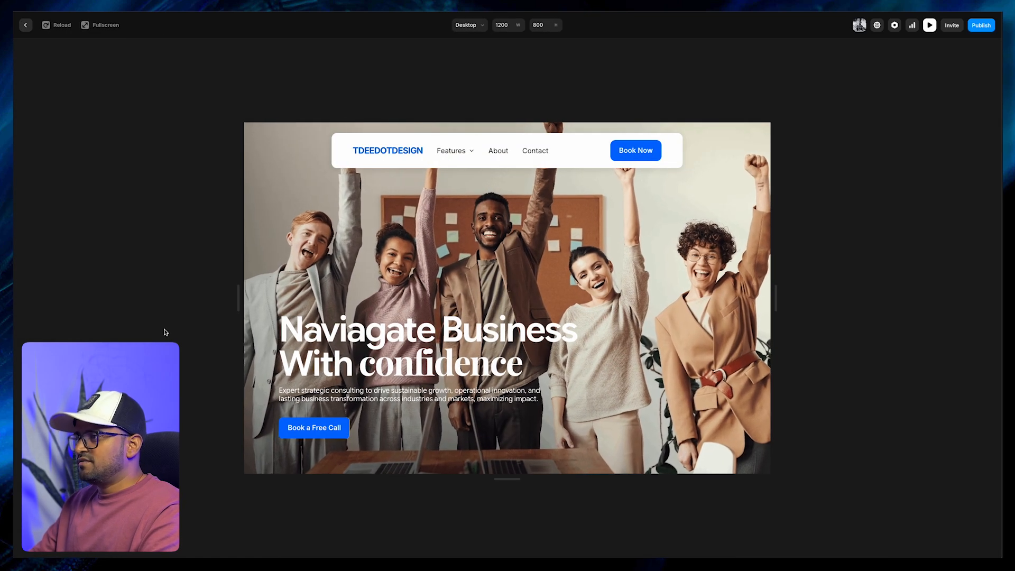
pyautogui.press('Escape')
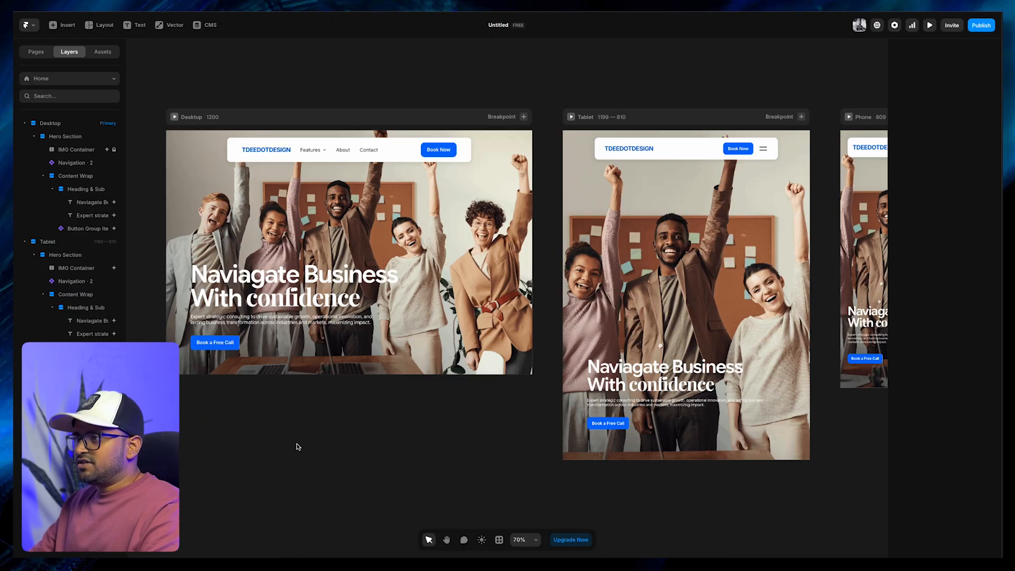
pyautogui.click(307, 247)
pyautogui.click(174, 117)
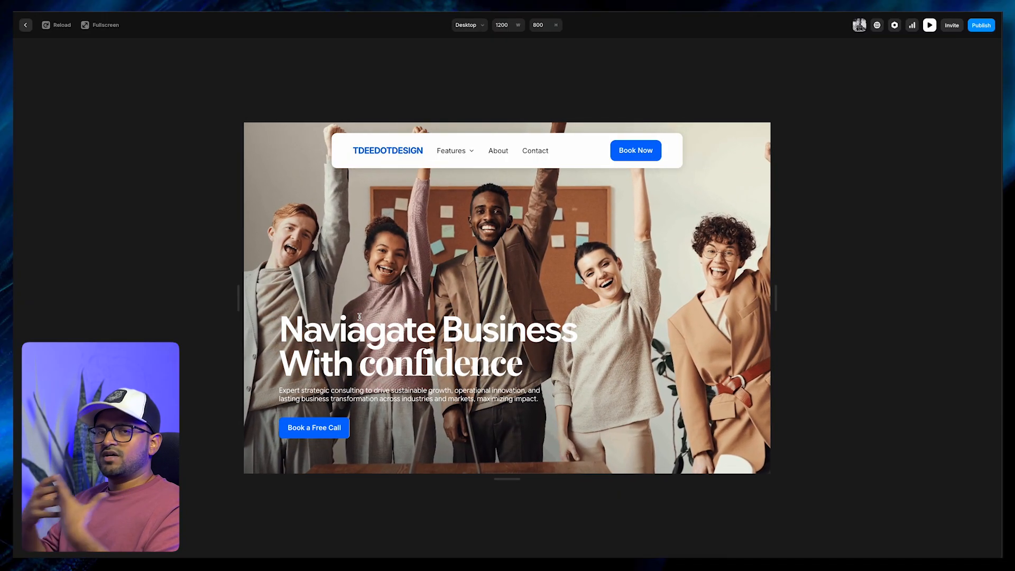
pyautogui.press('Escape')
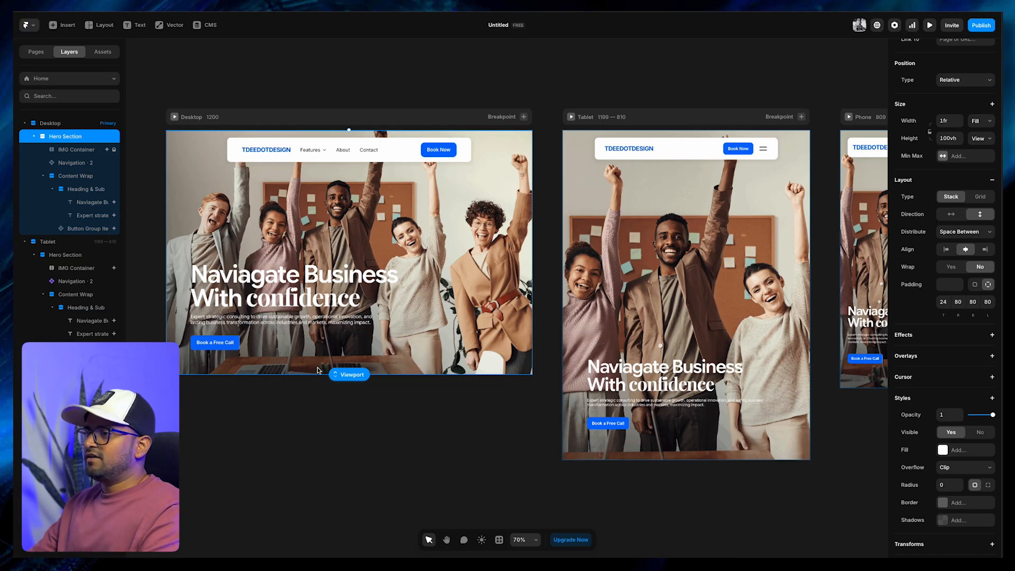
# Remove the Appear and Loop effects from the IMG Container in the Desktop hero section
pyautogui.click(388, 444)
pyautogui.click(312, 321)
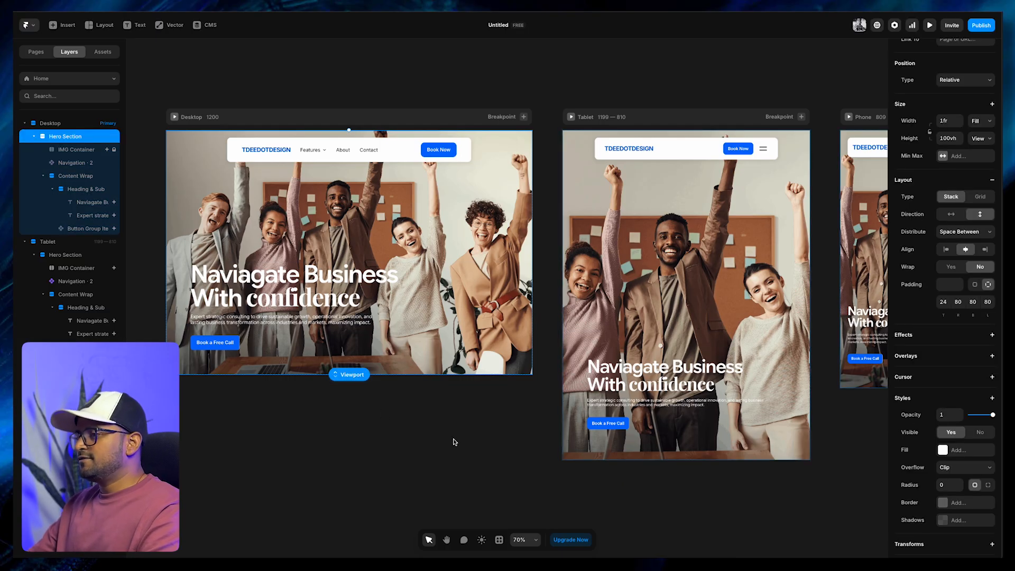
pyautogui.scroll(2, 930, 339)
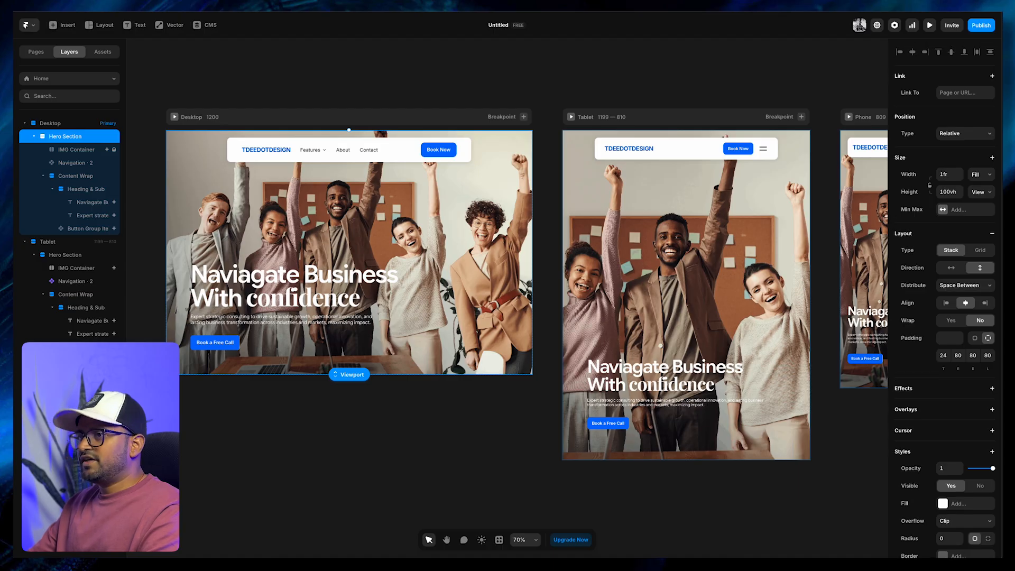
pyautogui.click(74, 150)
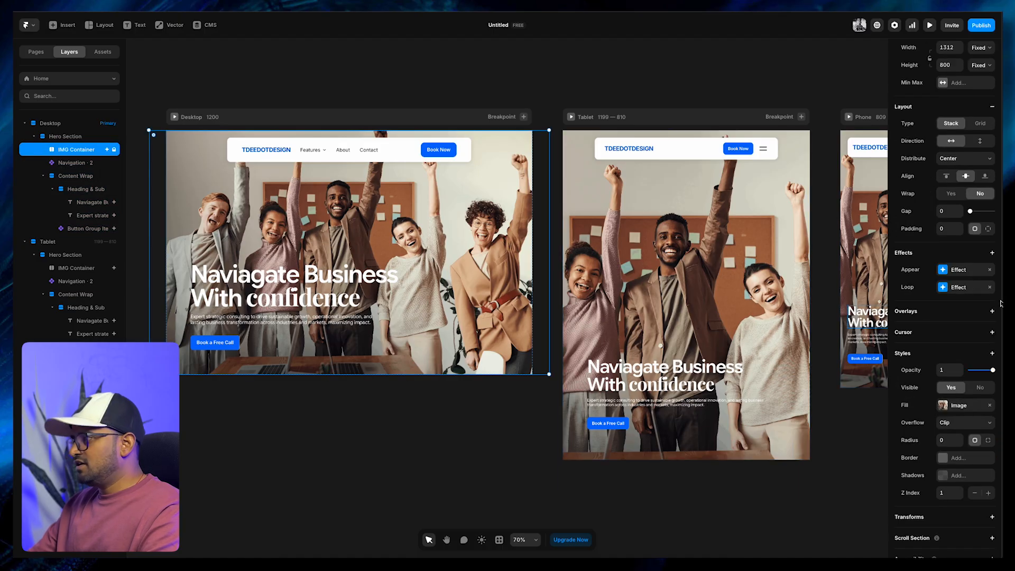
pyautogui.click(989, 271)
pyautogui.click(990, 271)
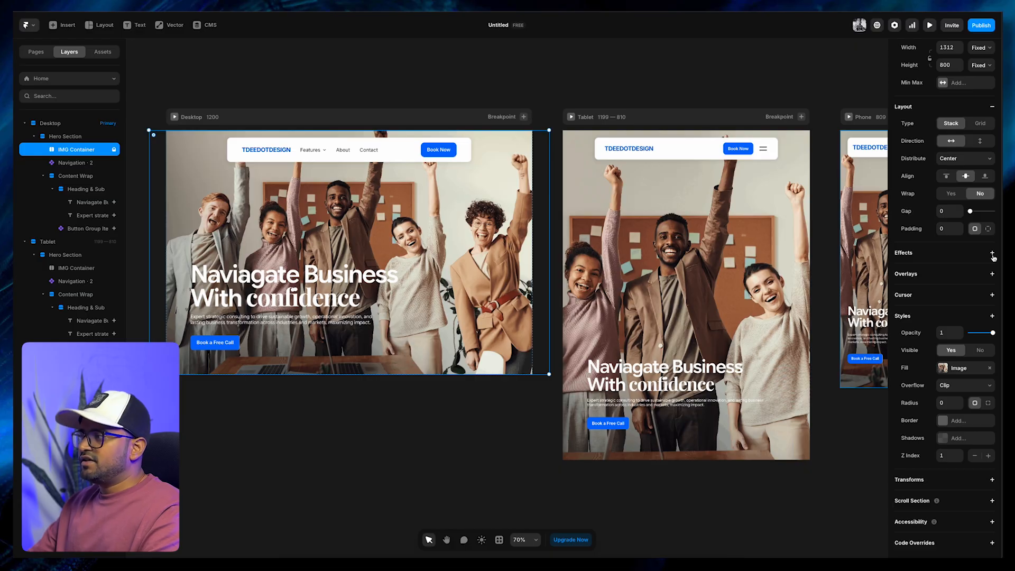
# Add an Appear effect with the Scale In preset to the Desktop IMG Container and open its Enter effect settings
pyautogui.click(993, 256)
pyautogui.click(948, 288)
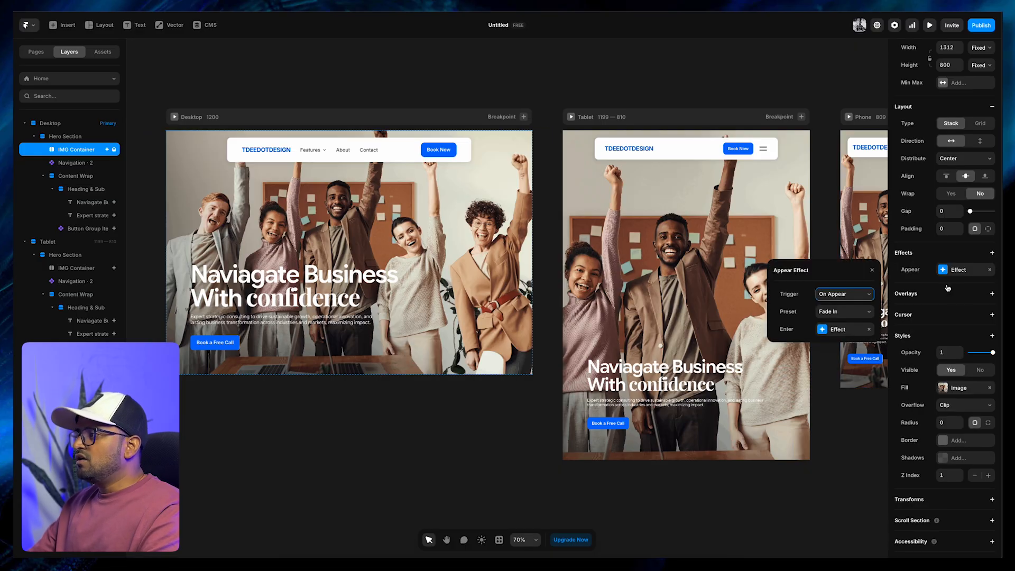
pyautogui.click(829, 313)
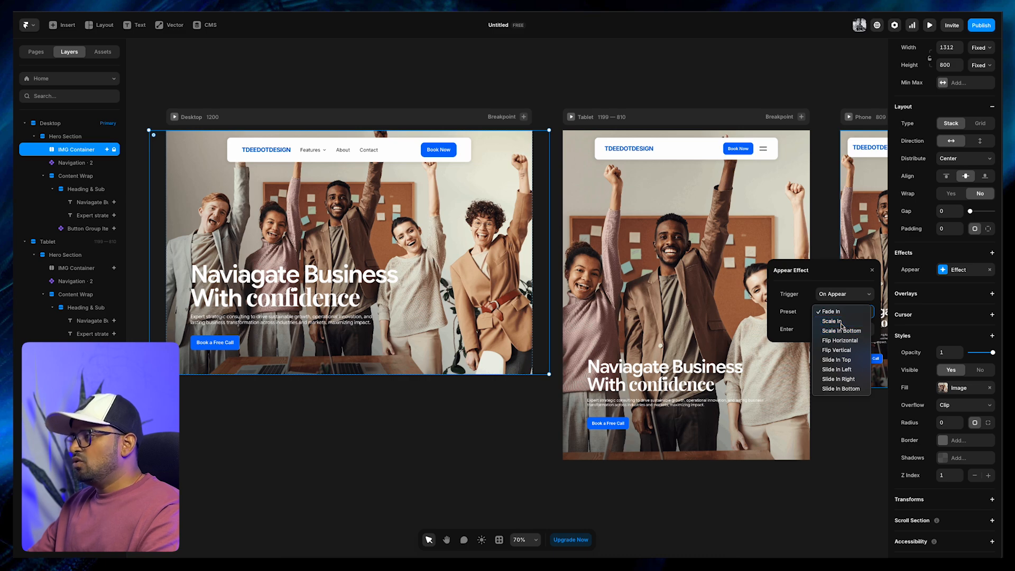
pyautogui.click(832, 321)
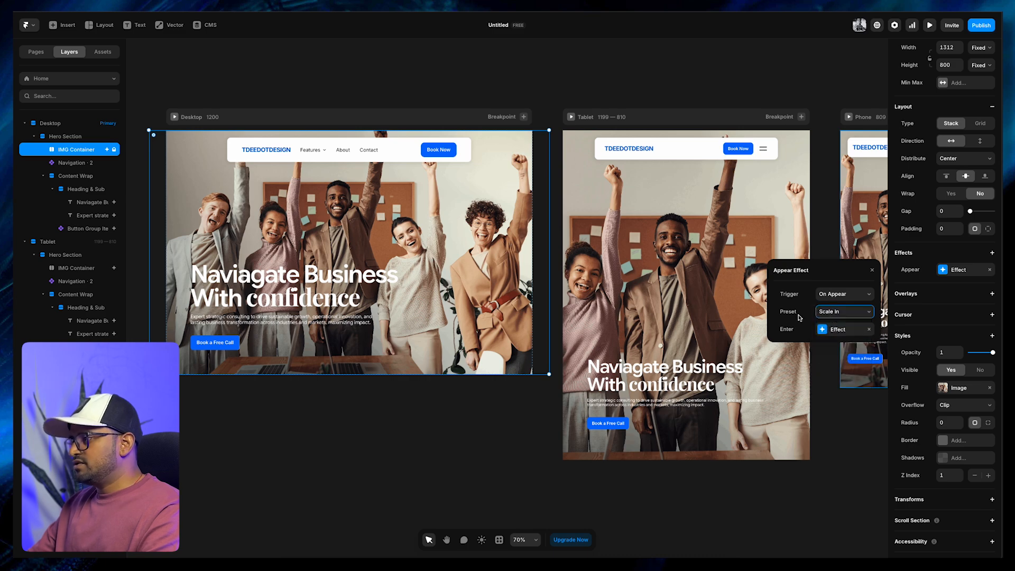
pyautogui.click(827, 331)
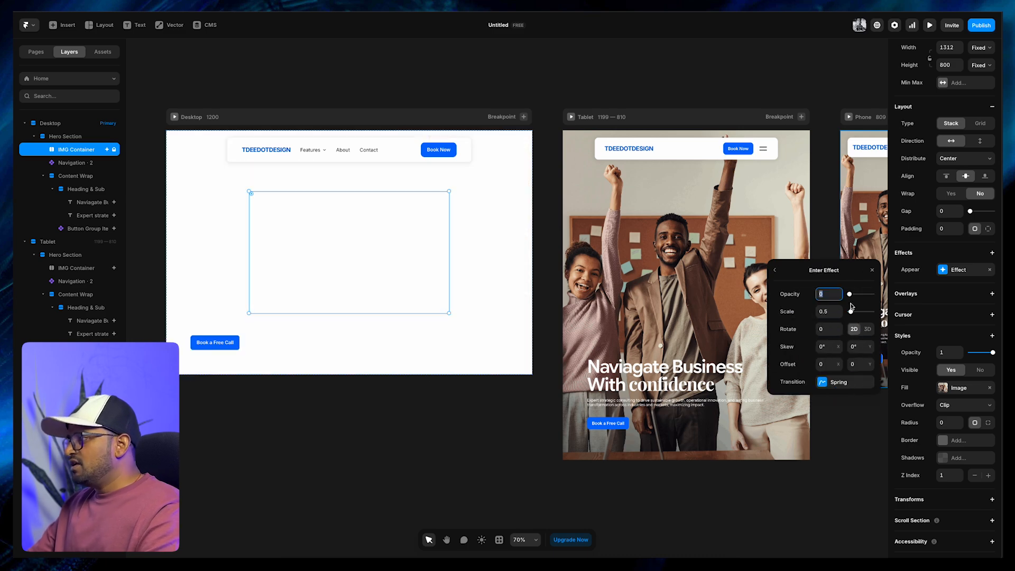
# Set the opacity to 0.7 and the scale to 1.2 in the Desktop IMG Container's Enter effect
pyautogui.moveTo(850, 297); pyautogui.dragTo(883, 299)
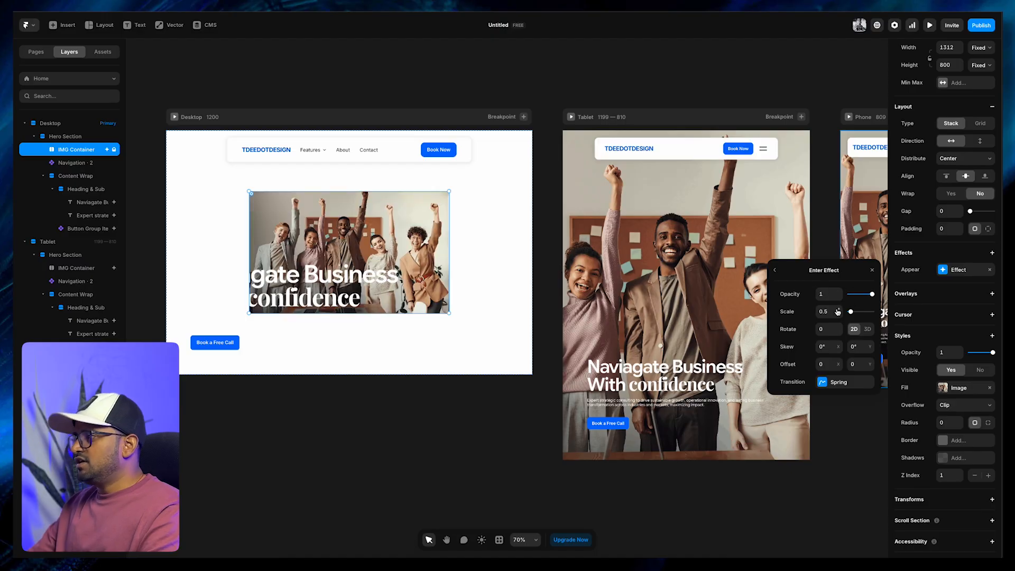
pyautogui.click(839, 298)
pyautogui.click(839, 298)
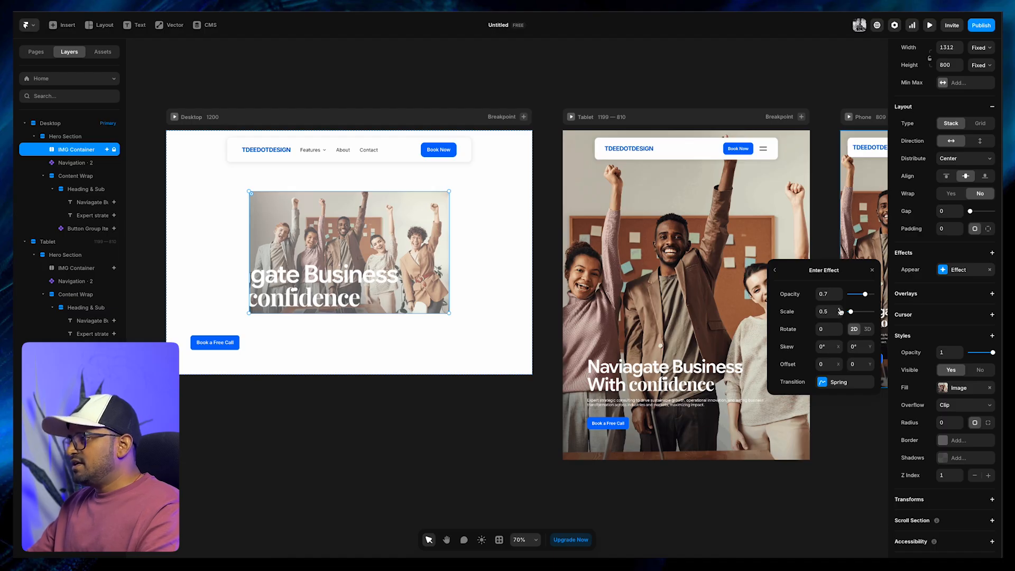
pyautogui.click(824, 313)
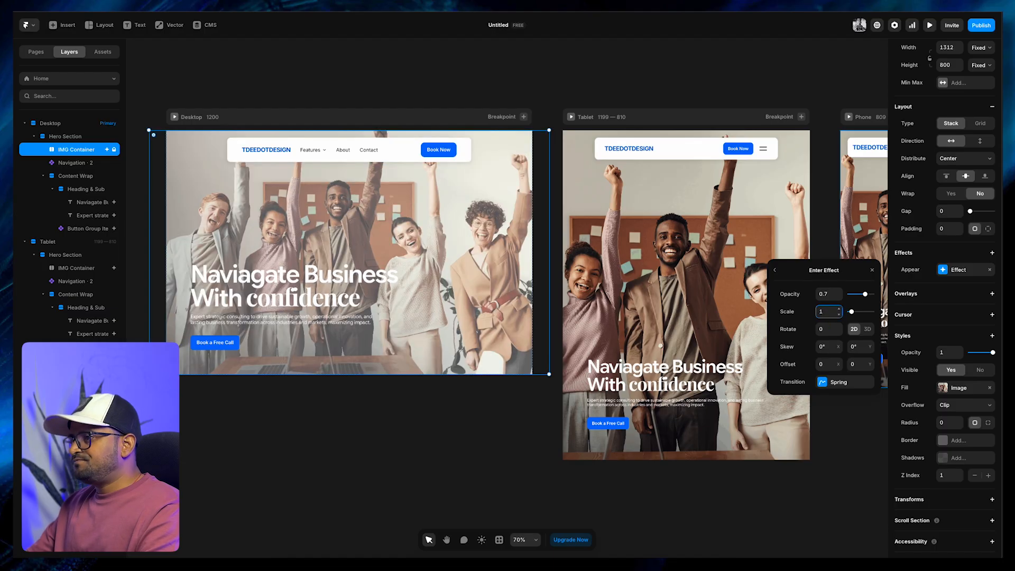
pyautogui.click(839, 309)
pyautogui.click(839, 309)
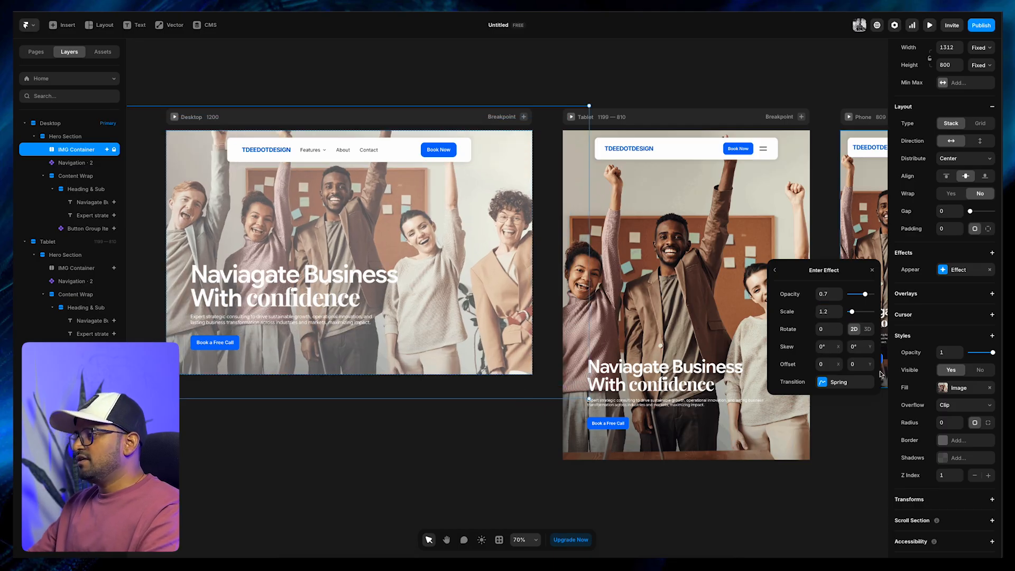
# Give the image's Enter effect an Ease transition with time 0.8 and delay 0.1, and preview the page
pyautogui.click(826, 385)
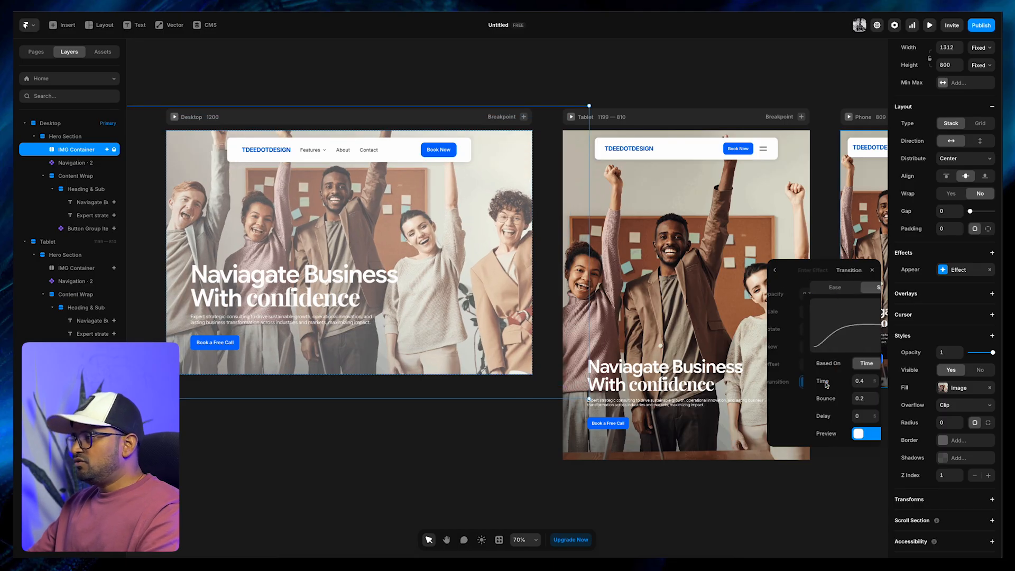
pyautogui.click(798, 288)
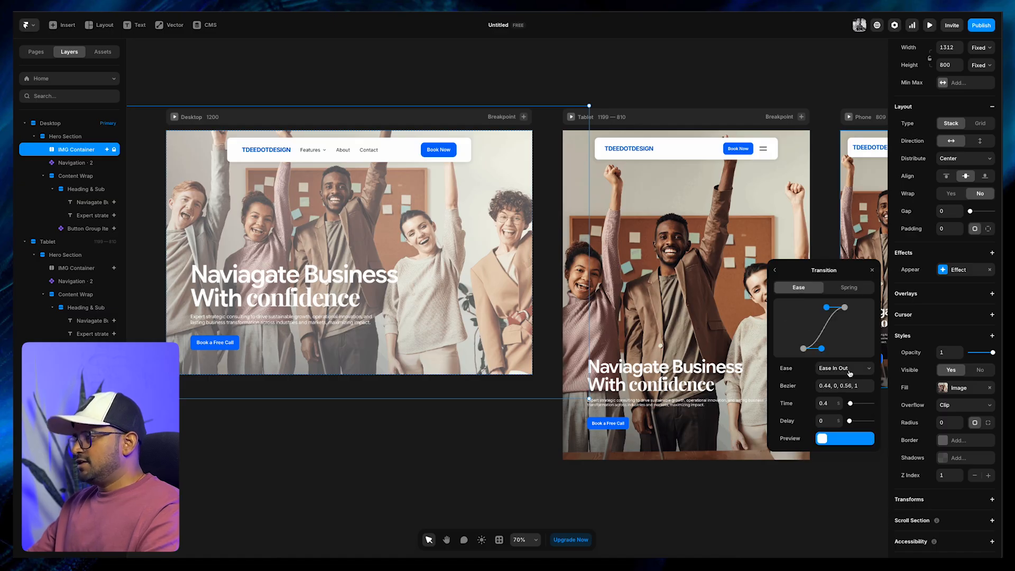
pyautogui.click(840, 402)
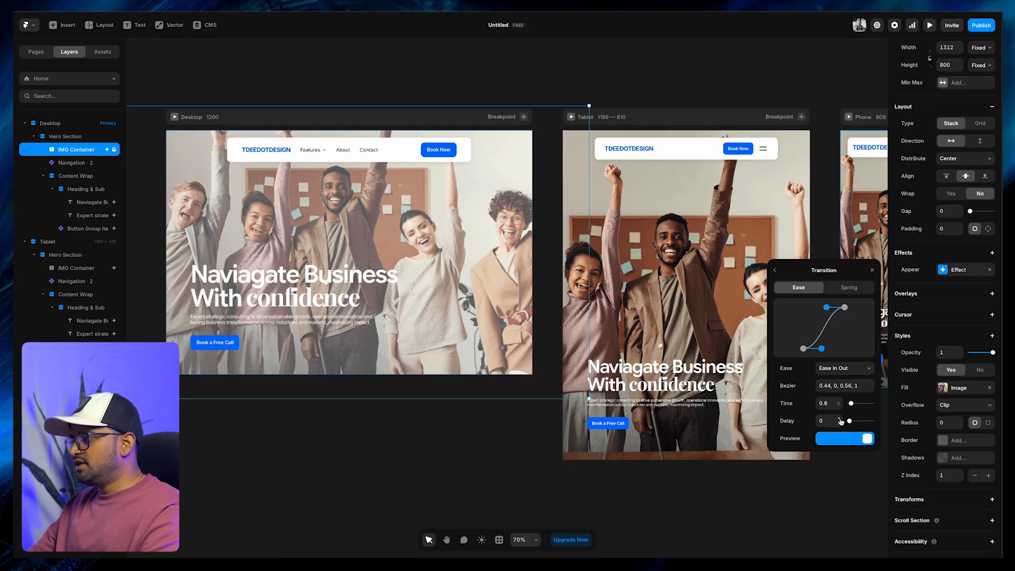
pyautogui.click(840, 418)
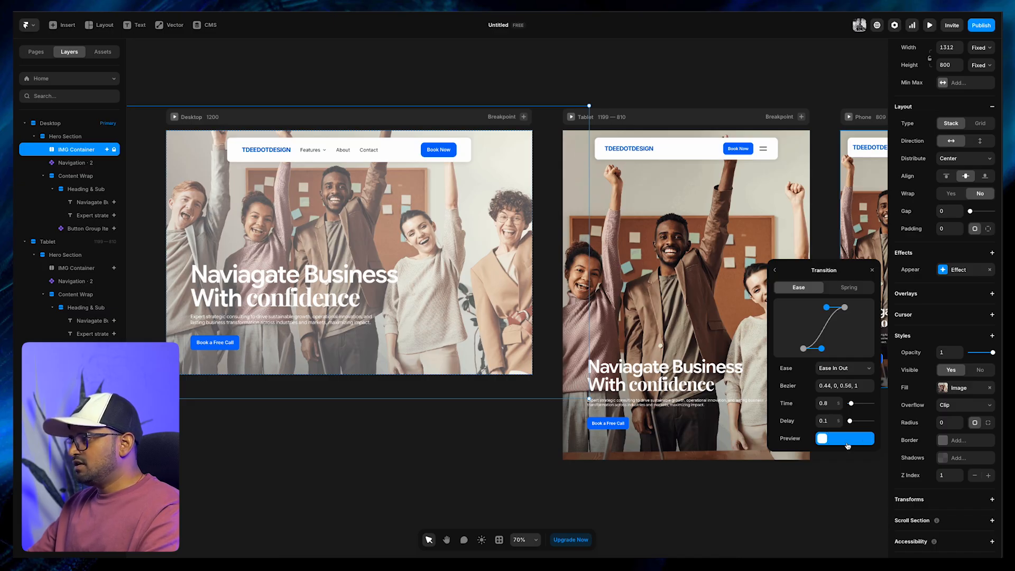
pyautogui.click(811, 230)
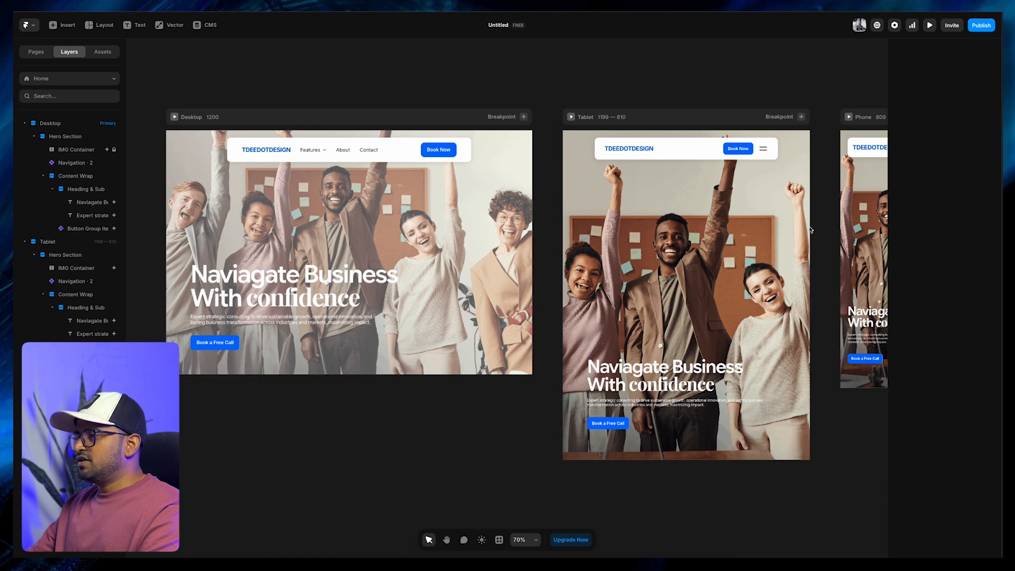
pyautogui.hotkey('ctrl', 'p')
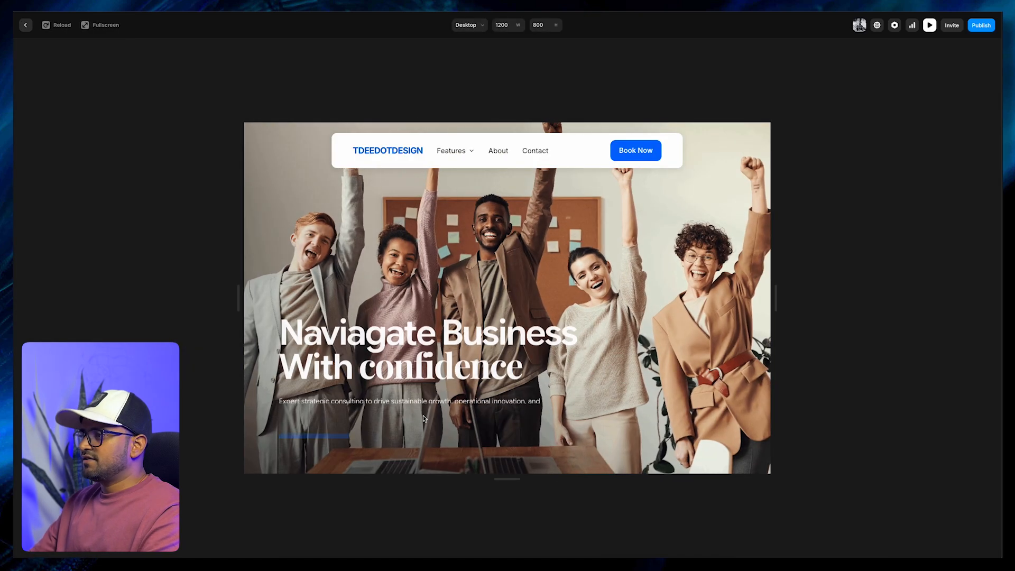
pyautogui.press('Escape')
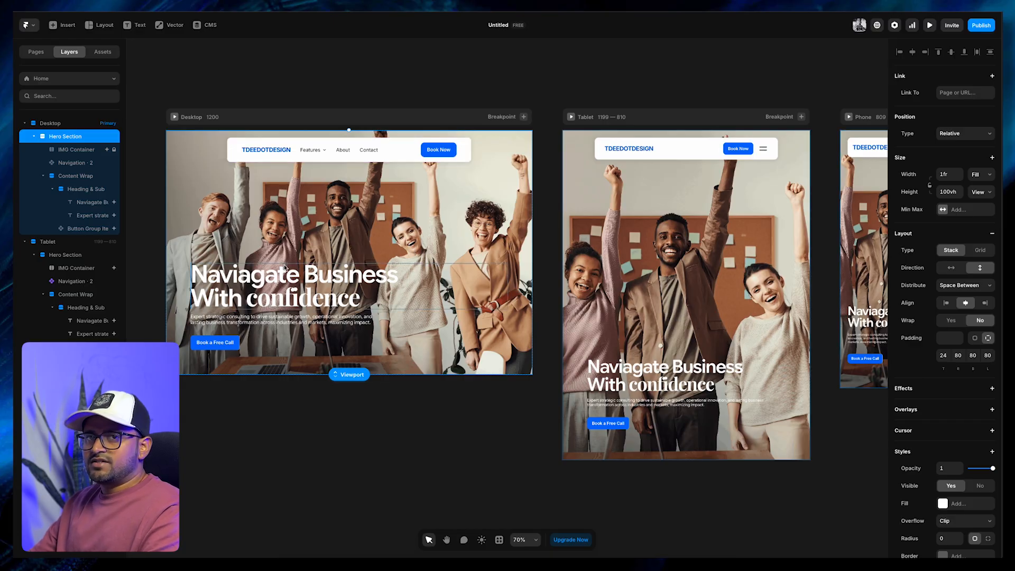
pyautogui.click(233, 325)
pyautogui.click(265, 400)
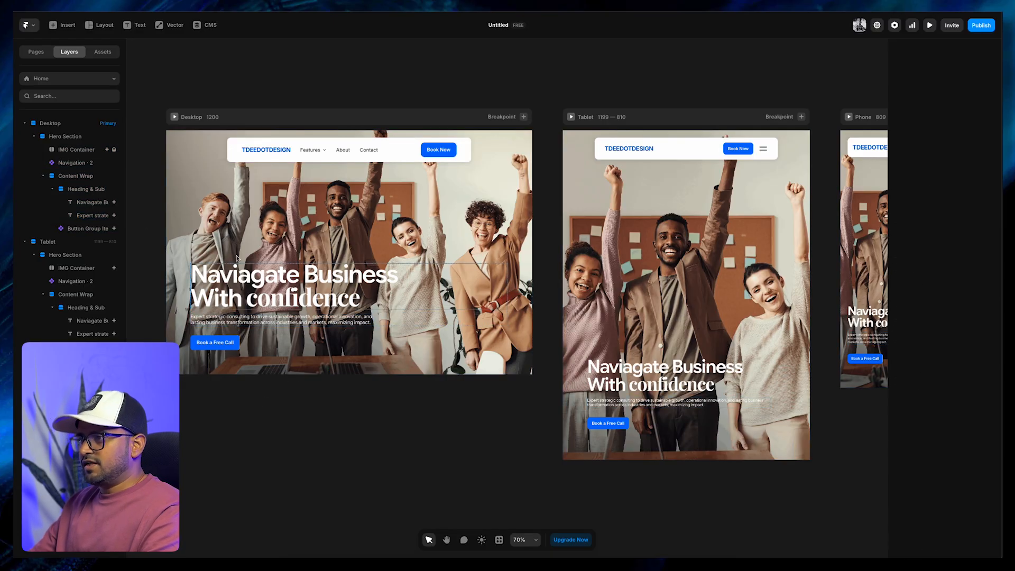
pyautogui.click(180, 233)
pyautogui.click(141, 183)
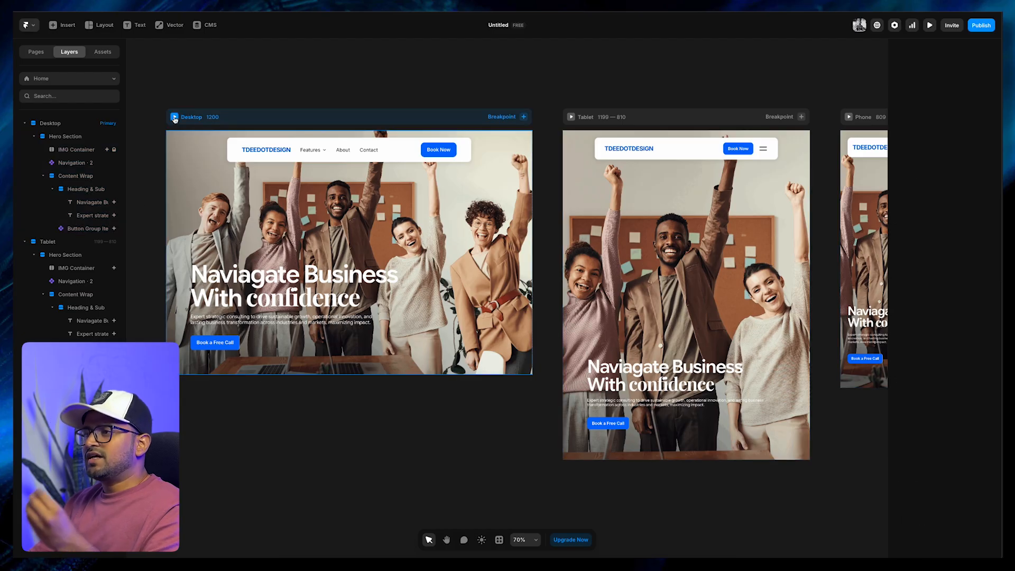
# Add a Loop effect to the Desktop IMG Container and set its delay to 2
pyautogui.click(68, 137)
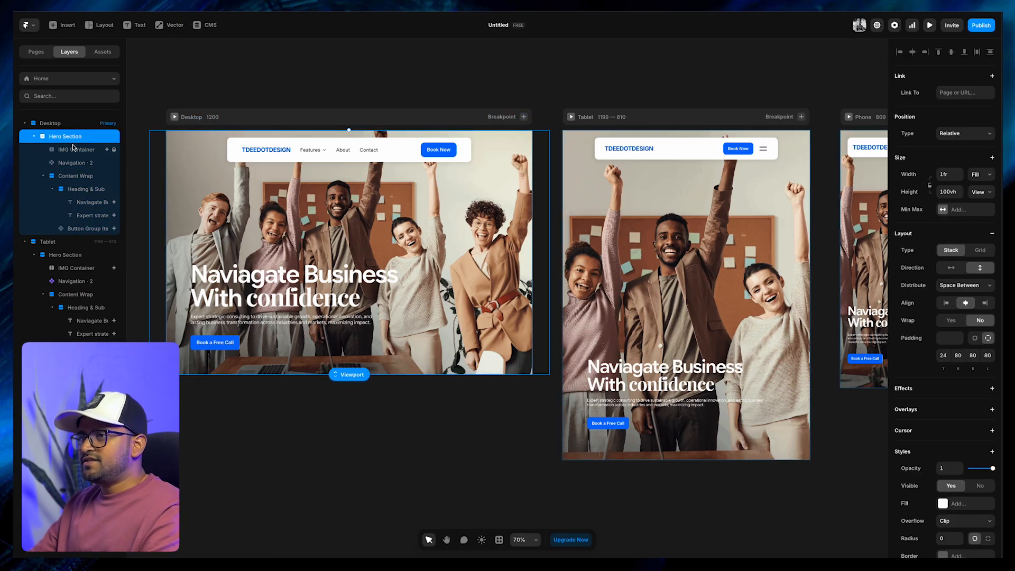
pyautogui.click(93, 149)
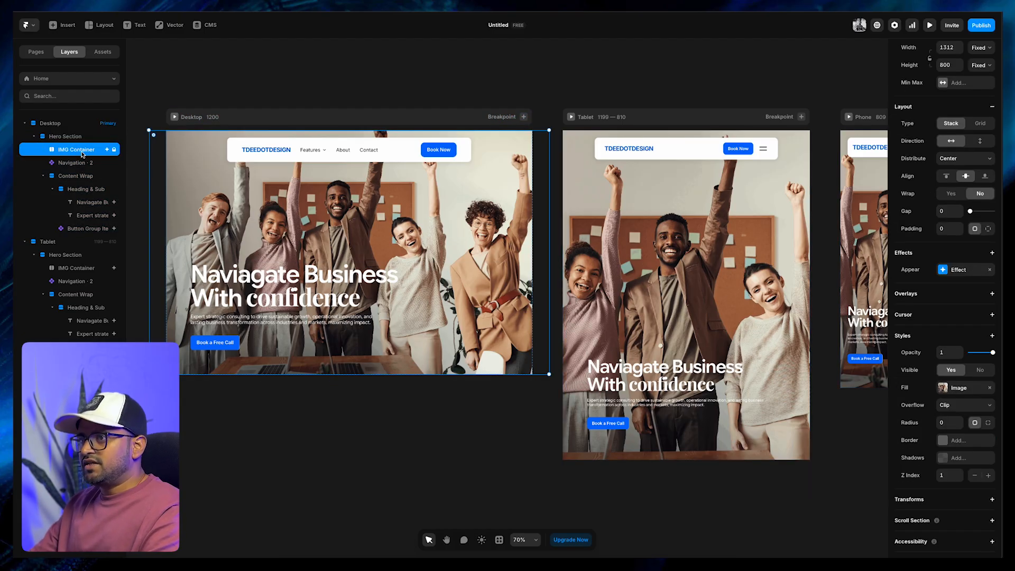
pyautogui.click(993, 252)
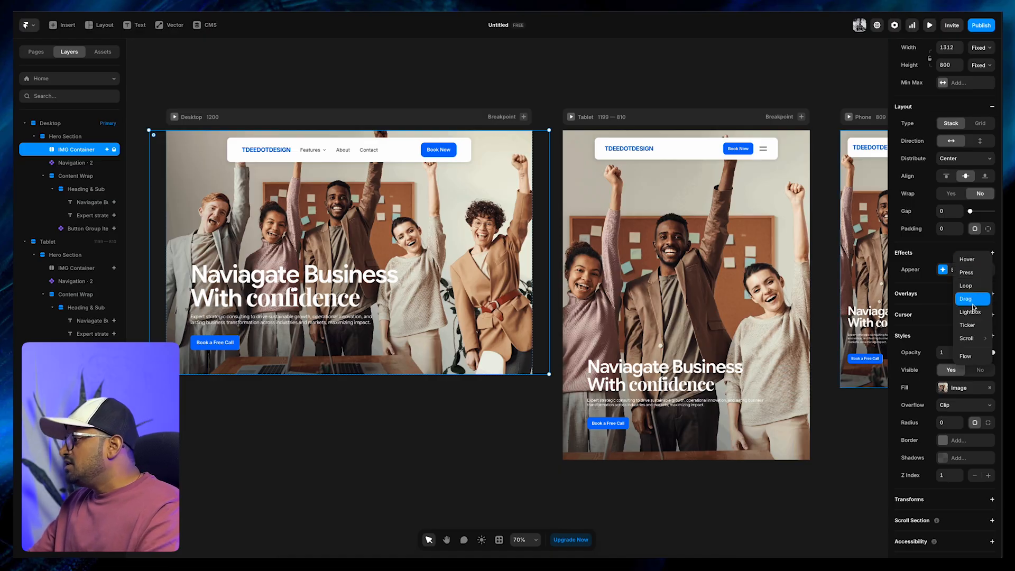
pyautogui.click(966, 285)
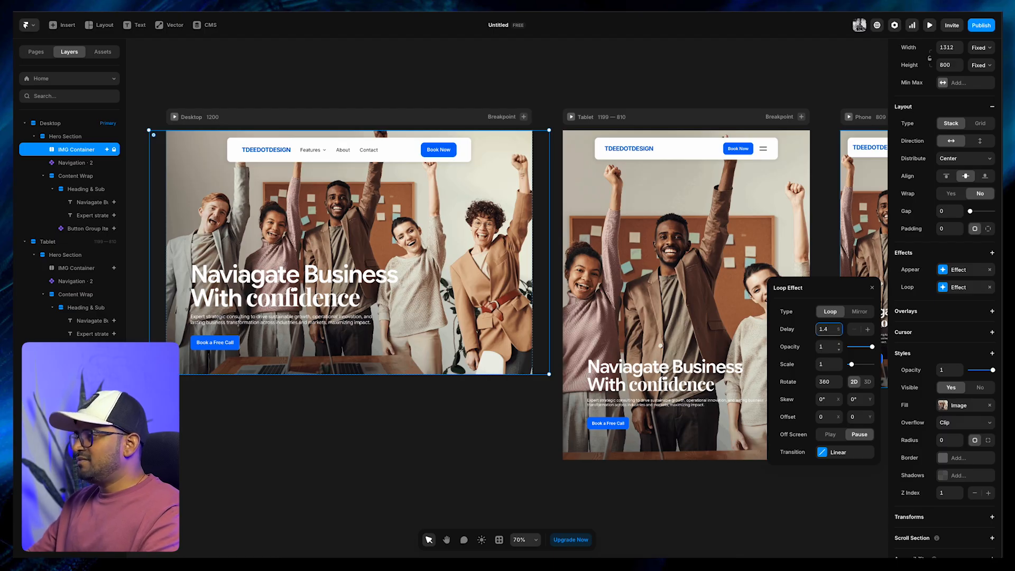
pyautogui.press('Return')
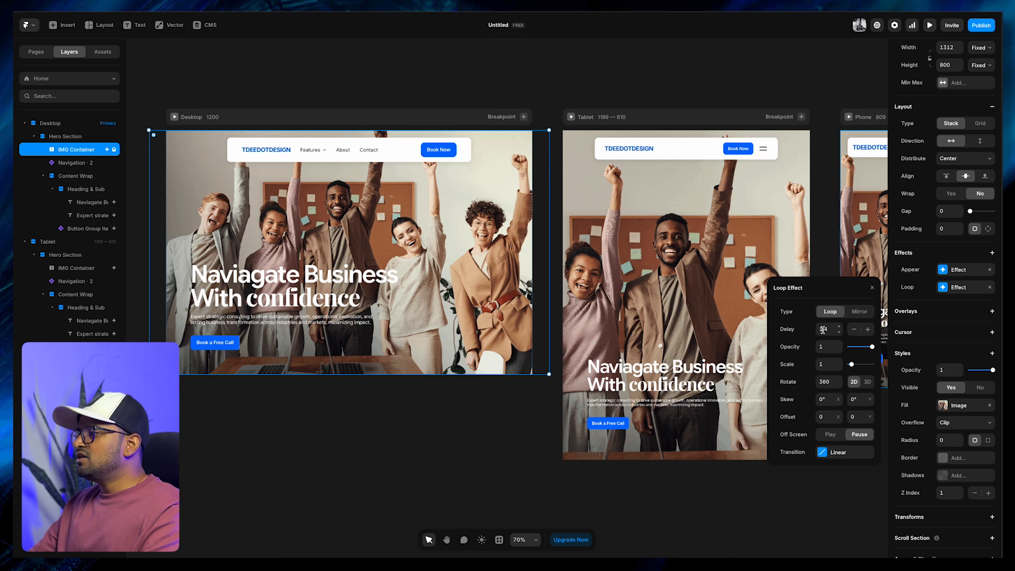
pyautogui.click(825, 331)
pyautogui.press('Return')
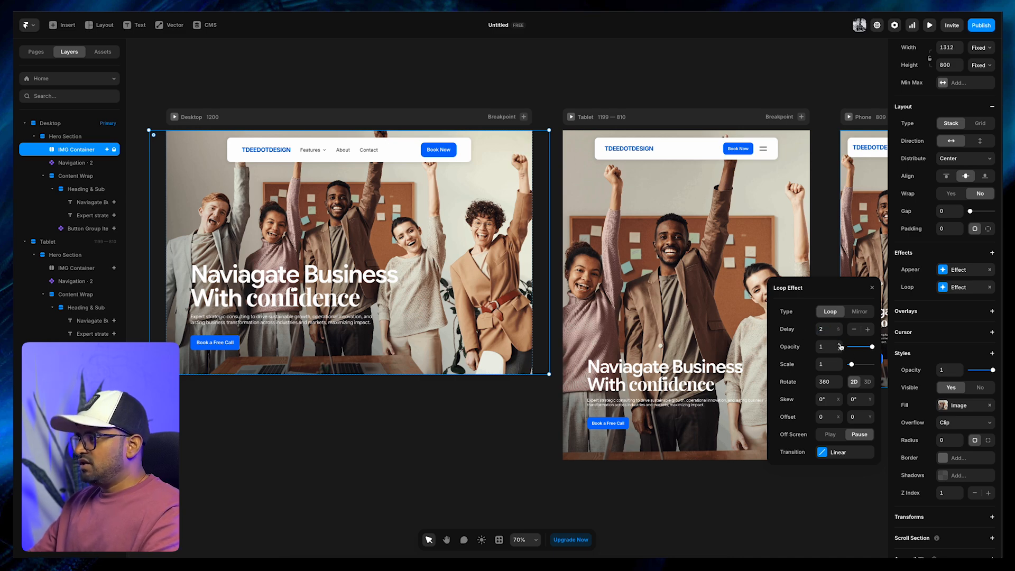
# Set the Loop effect's scale to 1.3 and its rotation to 0
pyautogui.click(839, 363)
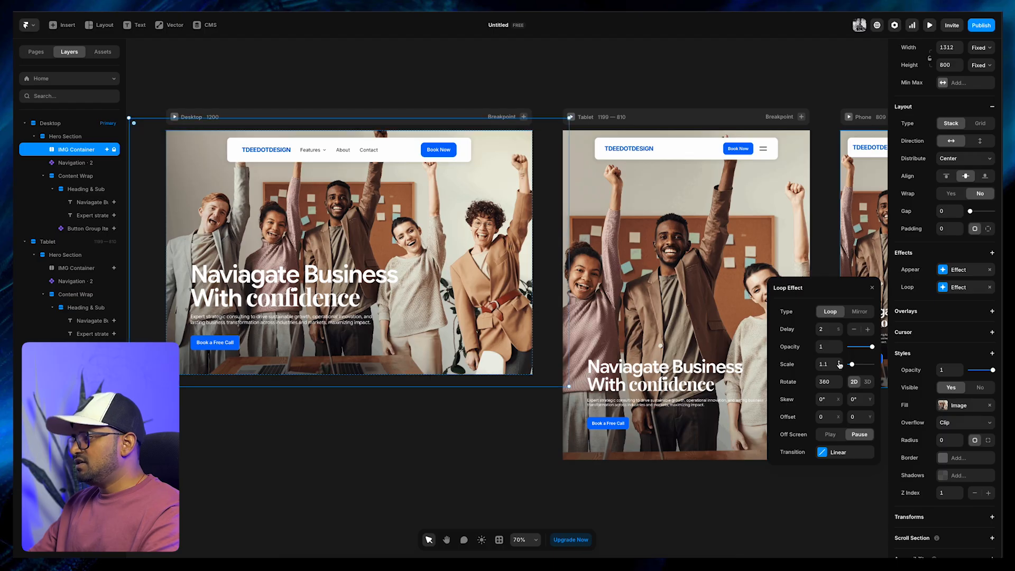
pyautogui.click(839, 363)
pyautogui.click(839, 363)
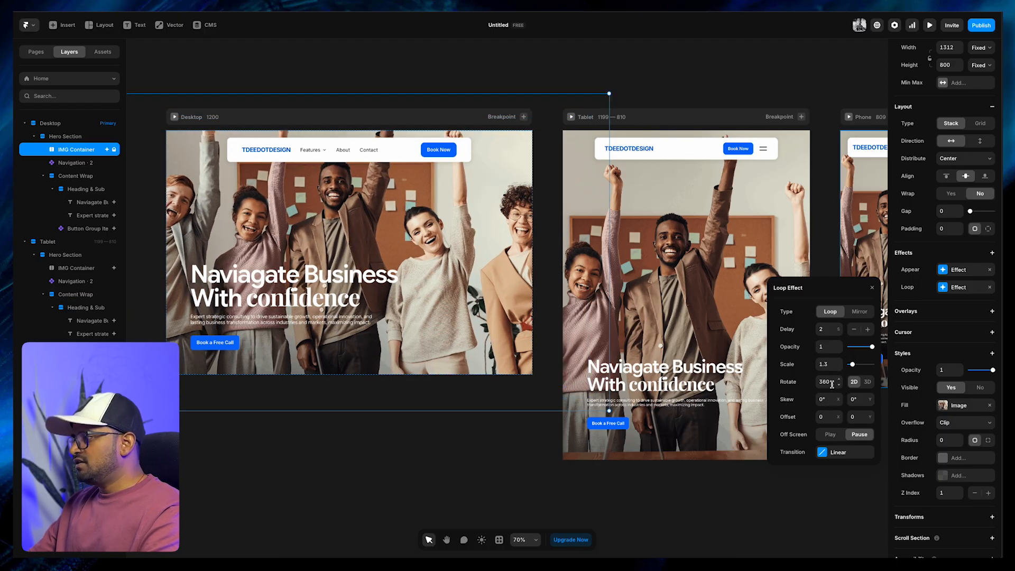
pyautogui.click(829, 382)
pyautogui.write('0')
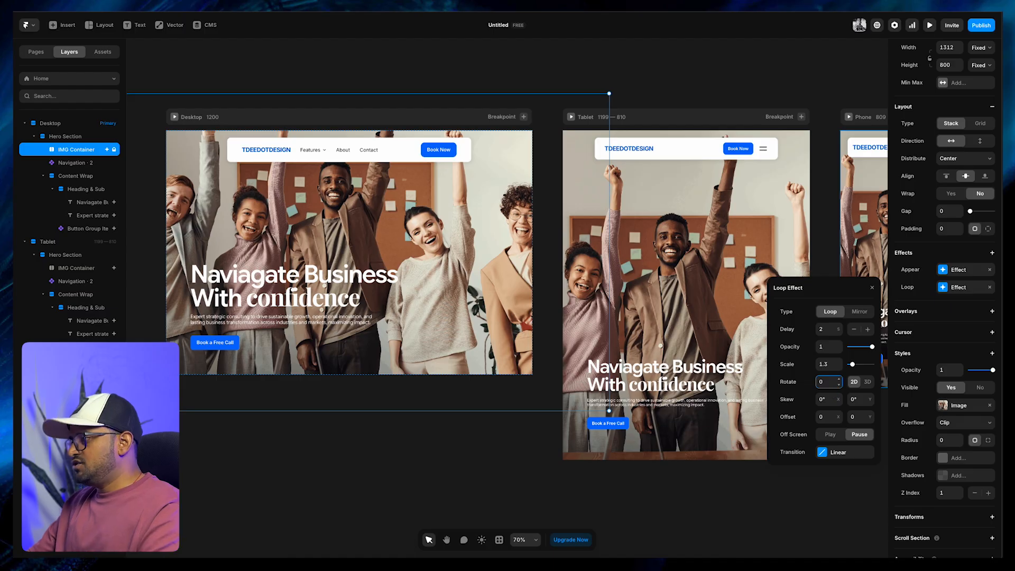
# Set the Loop effect's linear transition to time 8 and delay 0.4, and preview the page
pyautogui.click(838, 452)
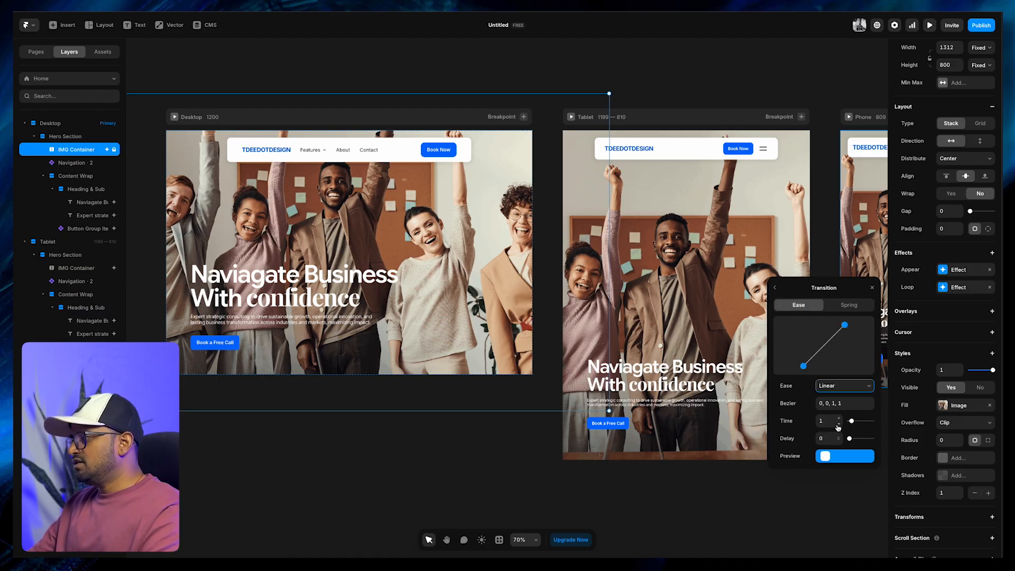
pyautogui.click(823, 421)
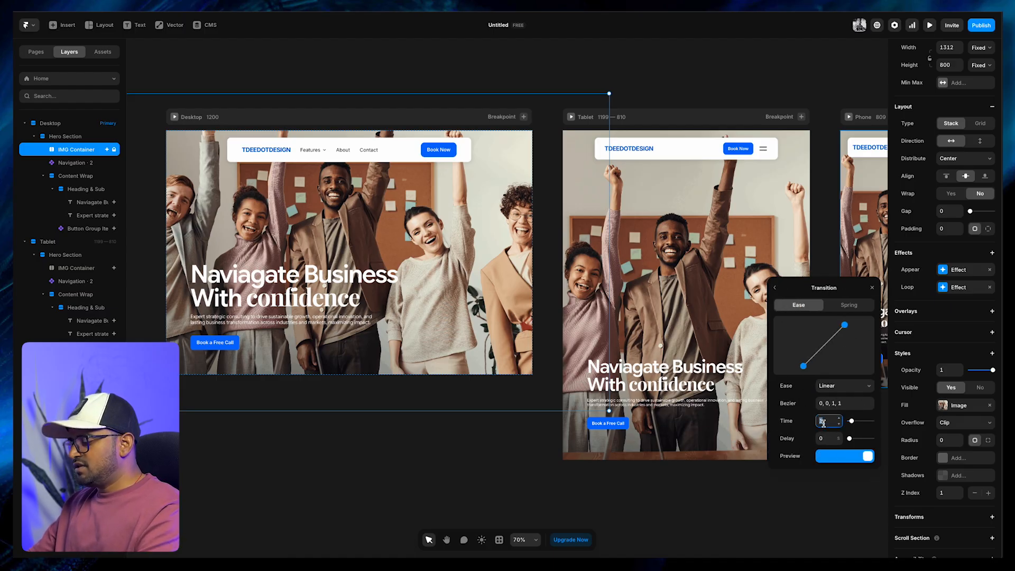
pyautogui.write('8')
pyautogui.press('Return')
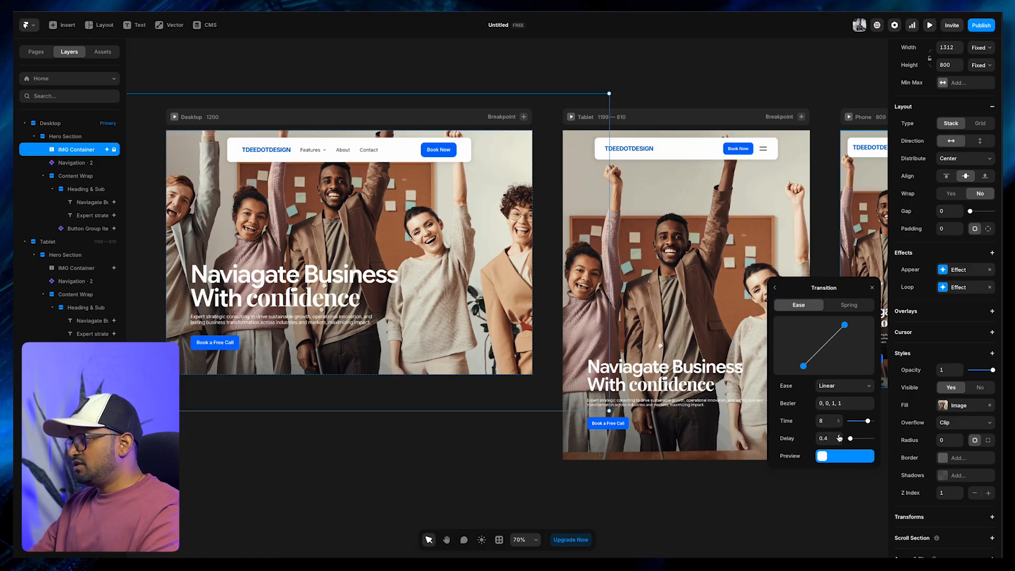
pyautogui.click(792, 501)
pyautogui.hotkey('ctrl', 'p')
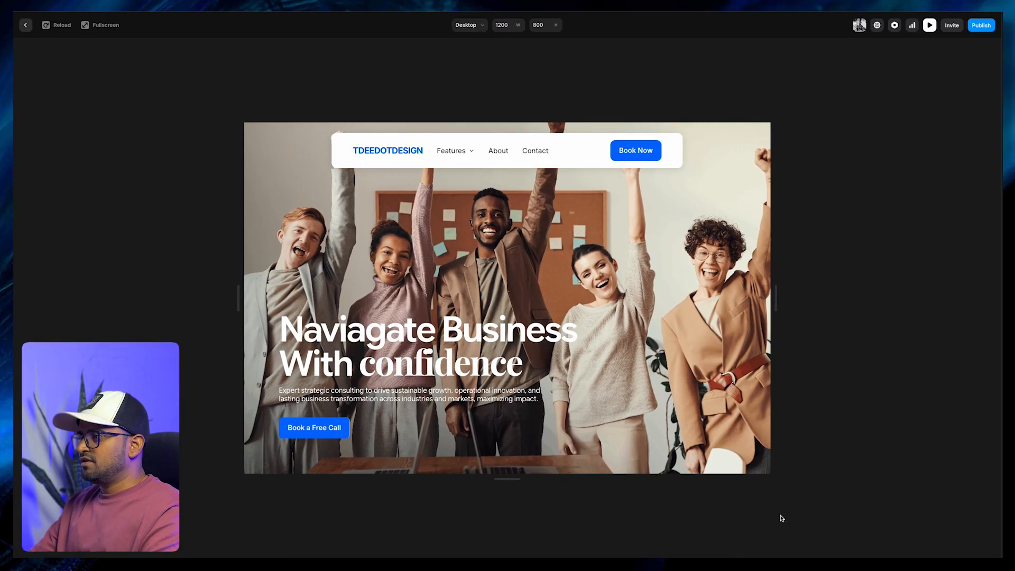
pyautogui.press('Escape')
# Reopen the Desktop IMG Container's Loop effect and set its transition delay to 1
pyautogui.click(479, 223)
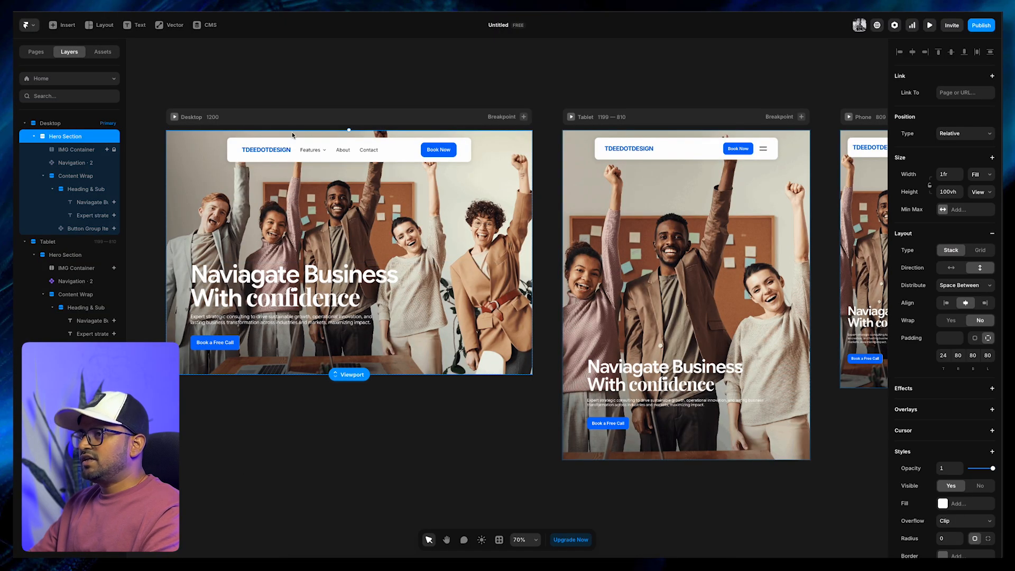
pyautogui.click(187, 116)
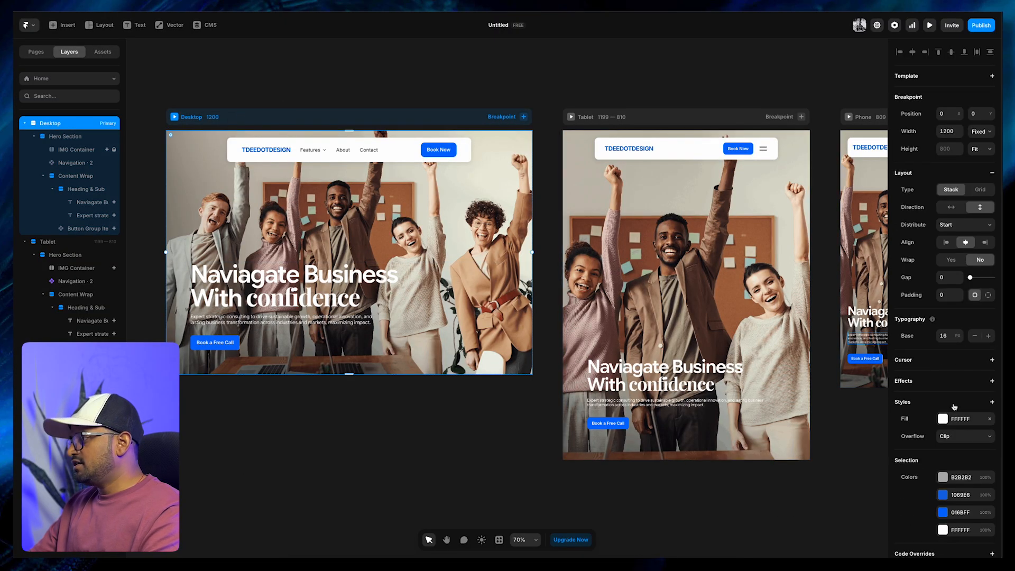
pyautogui.click(80, 152)
pyautogui.click(944, 289)
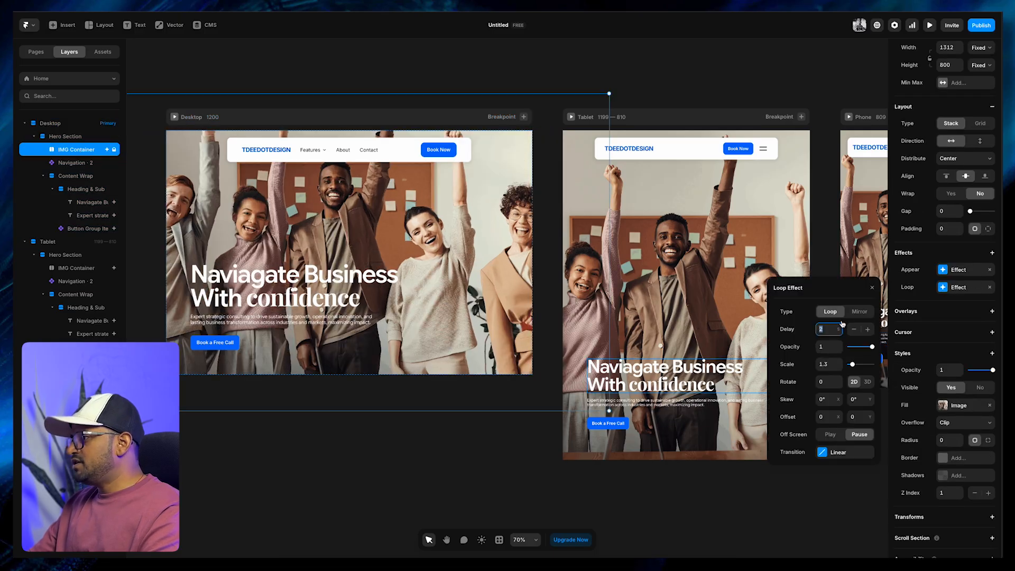
pyautogui.click(820, 453)
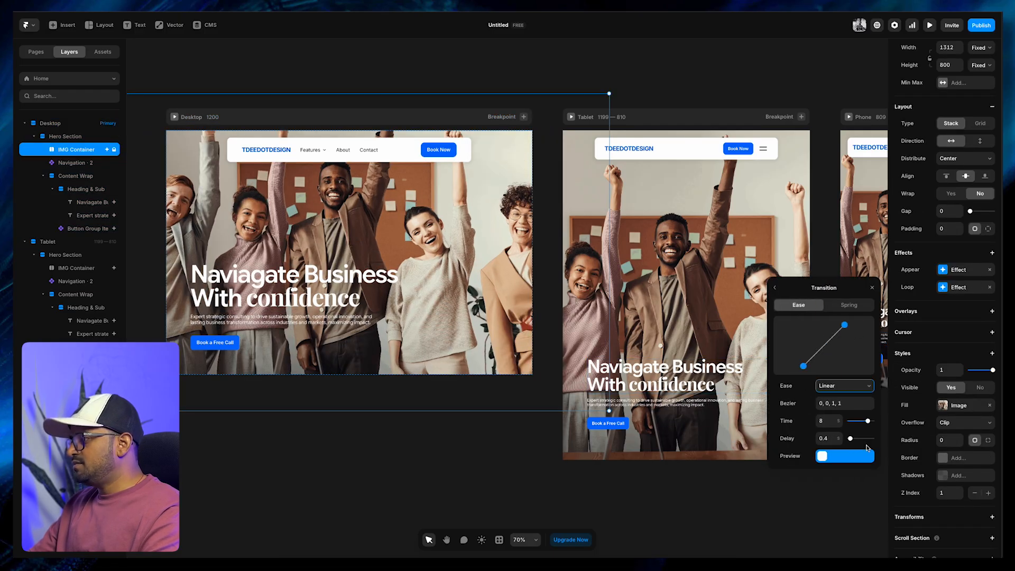
pyautogui.click(827, 438)
pyautogui.write('1')
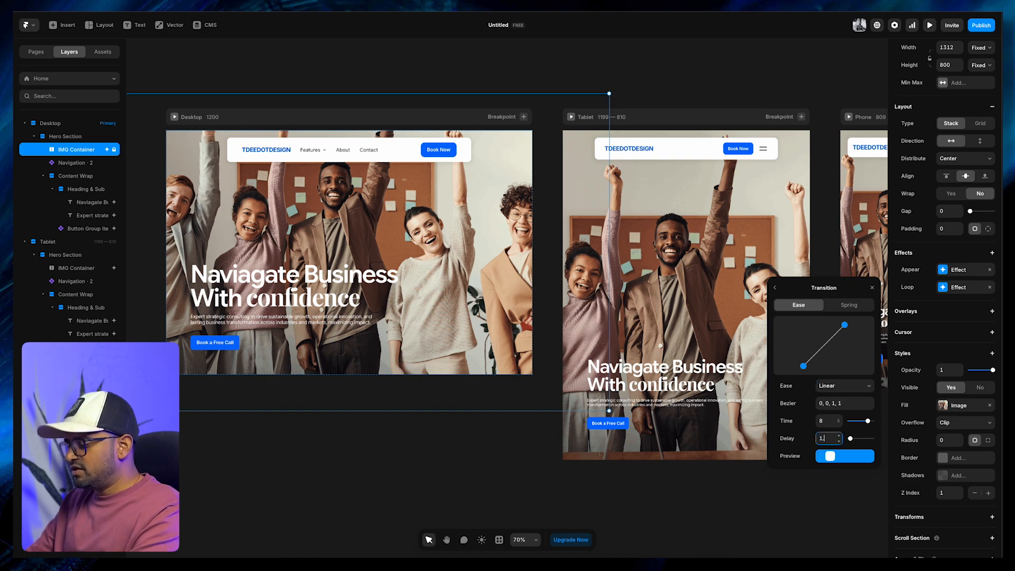
pyautogui.click(678, 499)
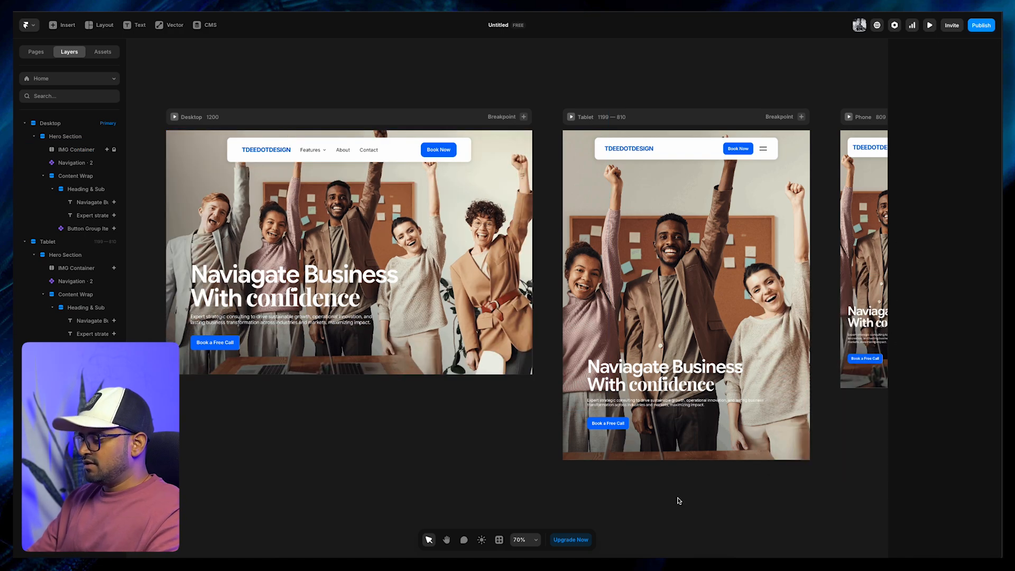
# Preview the page with the looping image on Desktop and switch the preview to the Phone breakpoint
pyautogui.hotkey('ctrl', 'p')
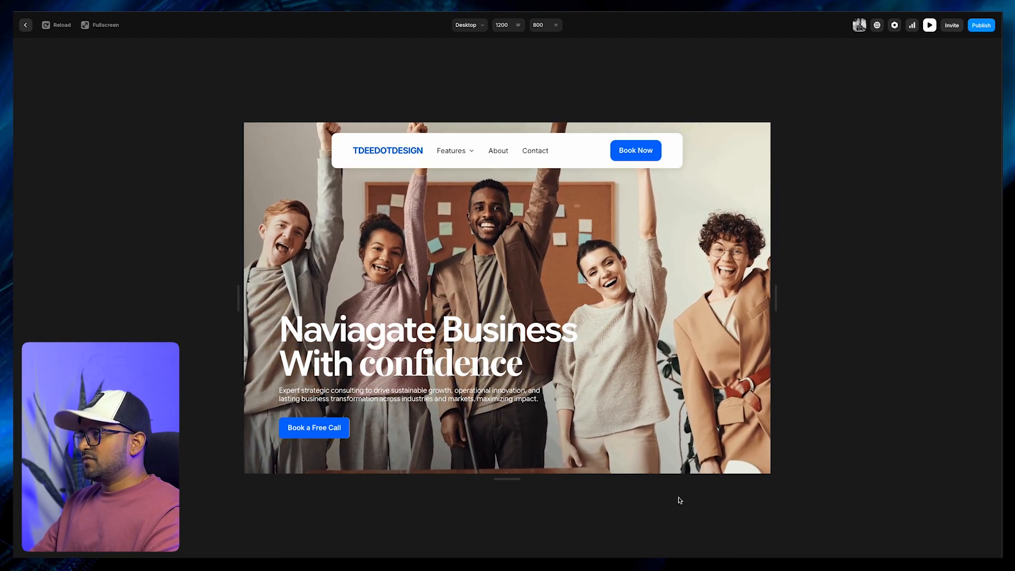
pyautogui.click(467, 25)
pyautogui.click(471, 53)
pyautogui.click(467, 25)
pyautogui.click(478, 72)
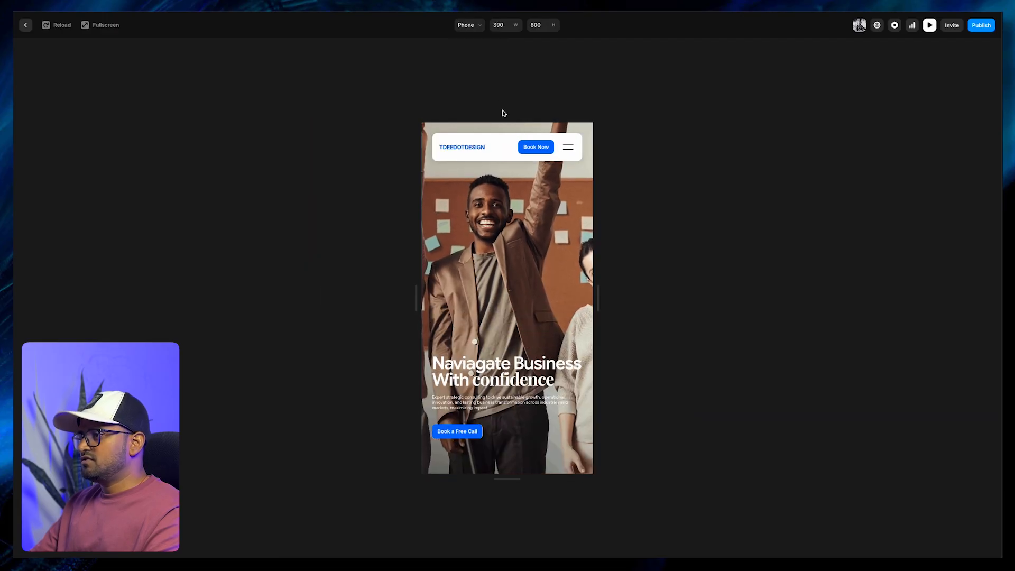